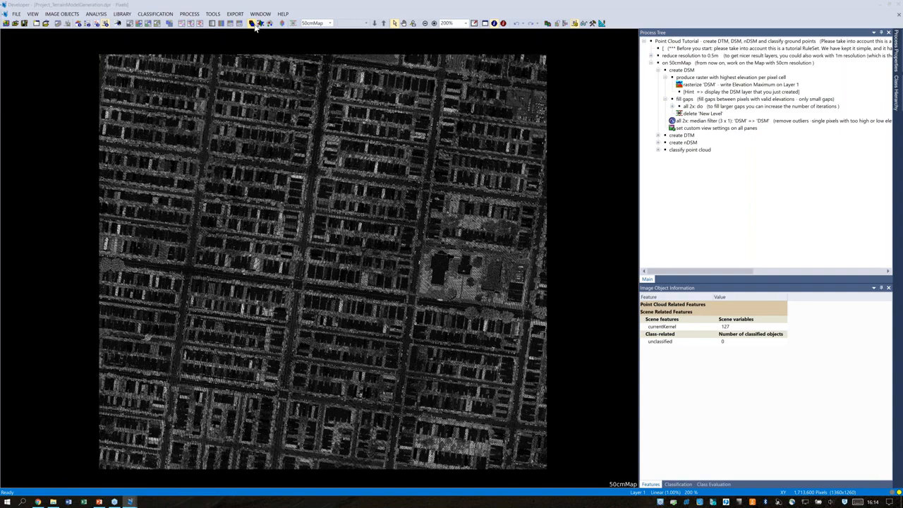
Remove Layer 1 from the image layer mixing and turn on the display of the Layer 1 point cloud.
left_click(255, 24)
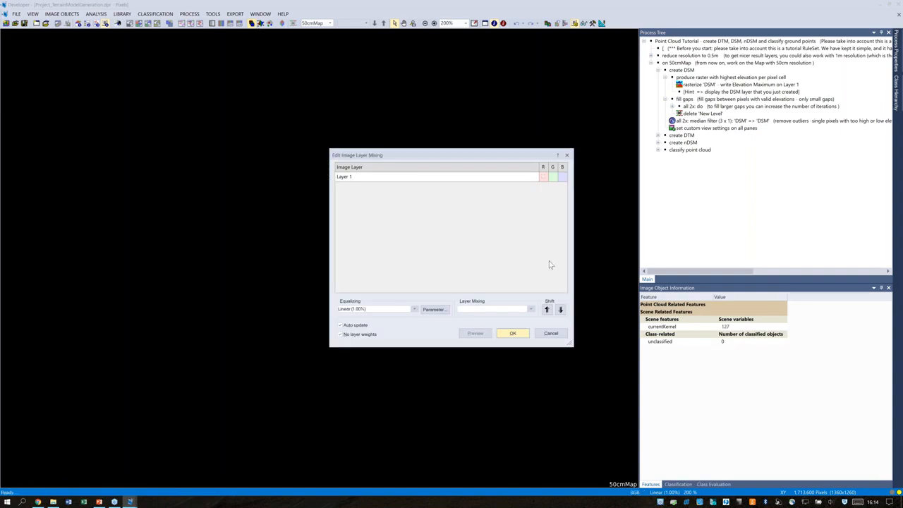
left_click(512, 333)
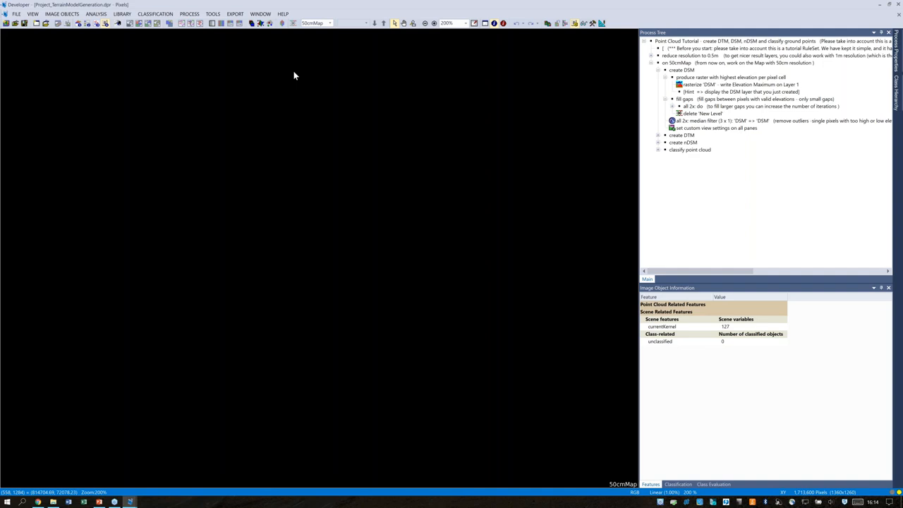
left_click(270, 23)
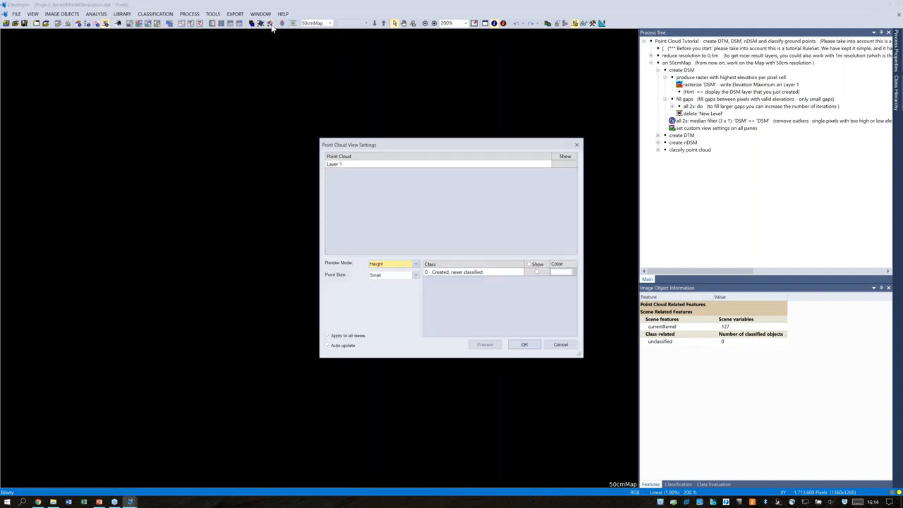
left_click_drag(393, 143, 391, 110)
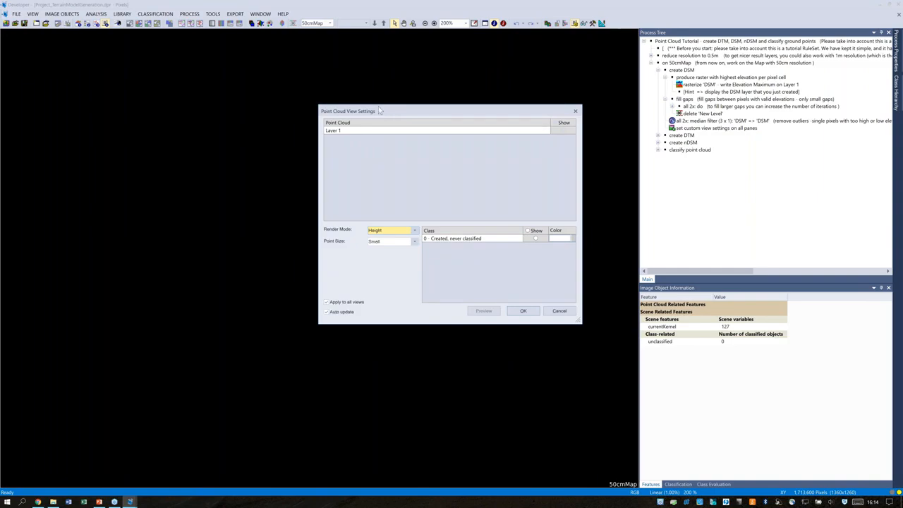
left_click(557, 130)
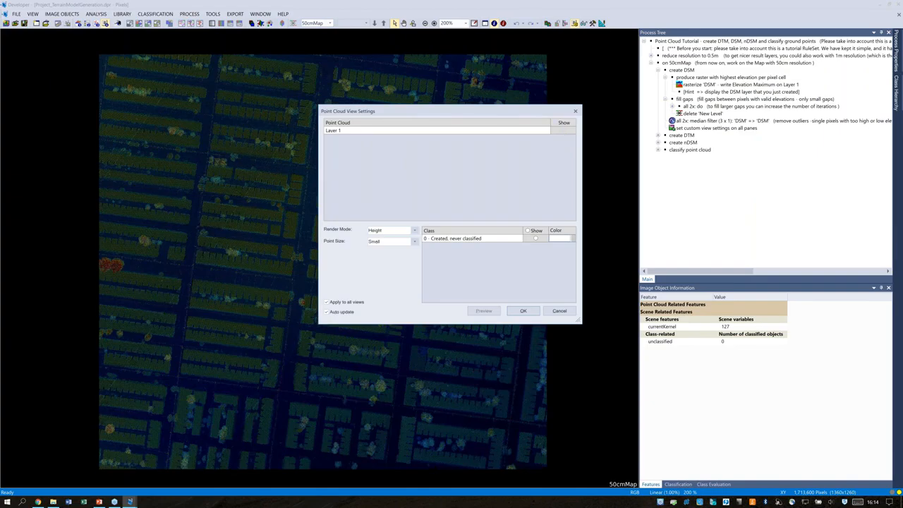
Set the point cloud's point size to Large and apply the view settings.
left_click_drag(531, 114, 782, 94)
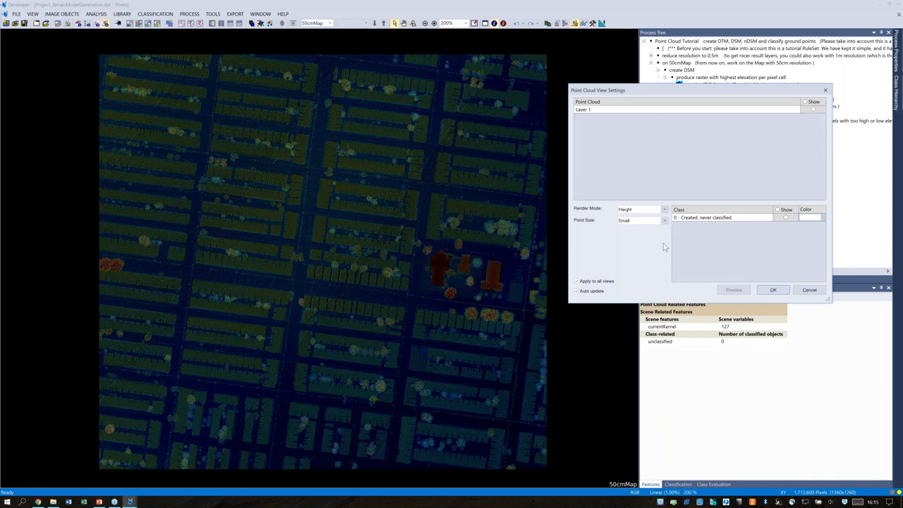
left_click(664, 221)
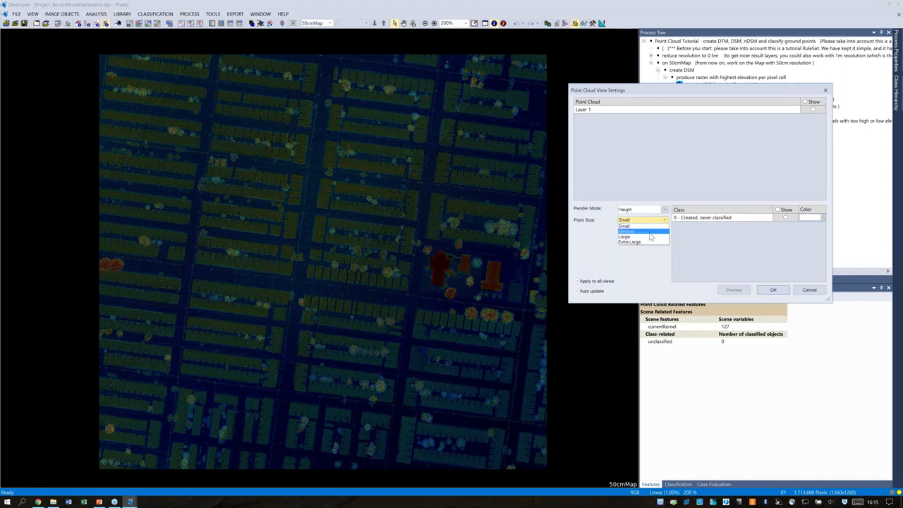
left_click(648, 237)
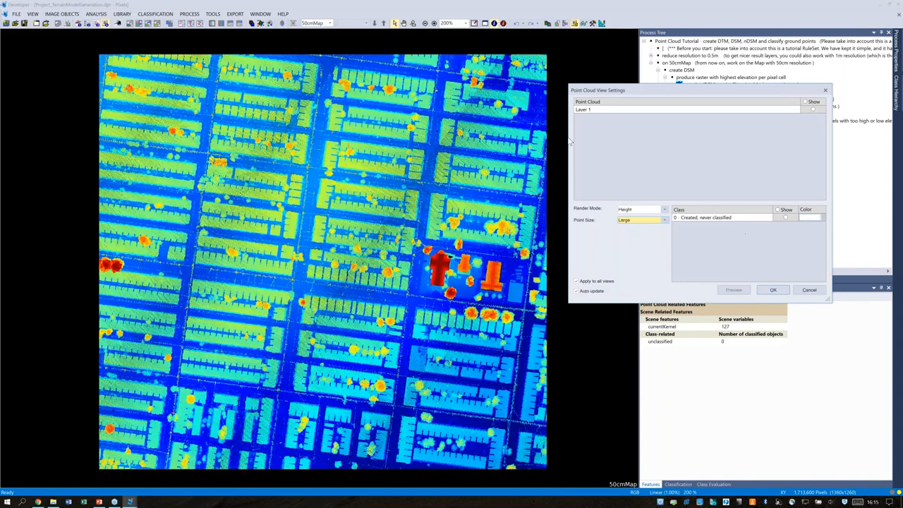
left_click(785, 293)
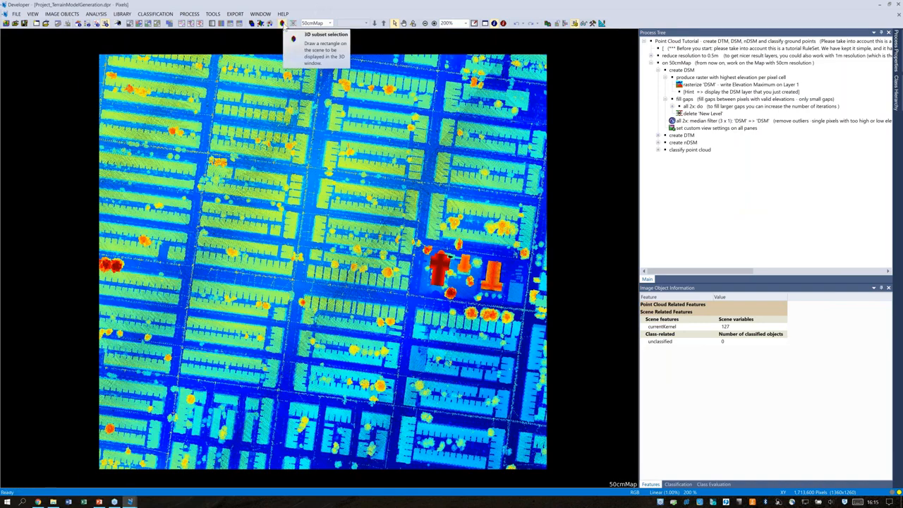
Open a rectangular 3D subset covering the large red and orange buildings and the trees and houses around them.
left_click(282, 24)
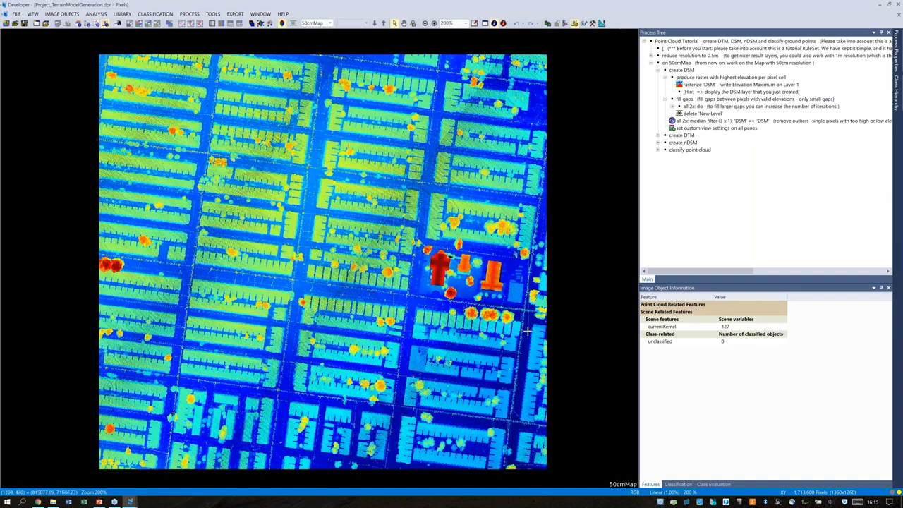
key("ctrl+shift+w")
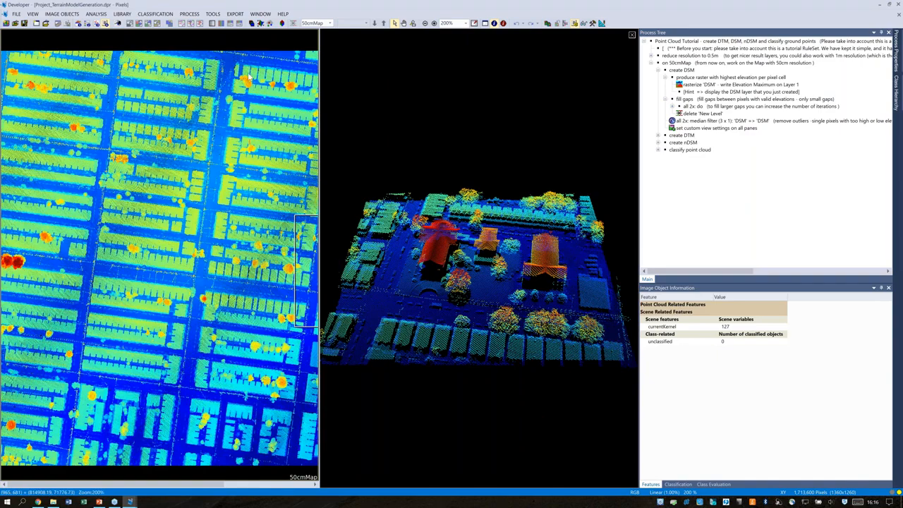
left_click(259, 51)
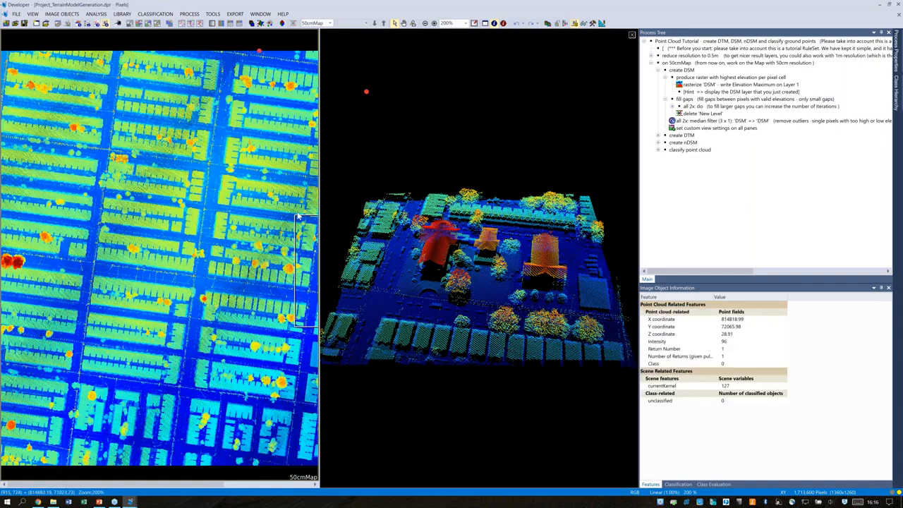
left_click_drag(298, 217, 272, 214)
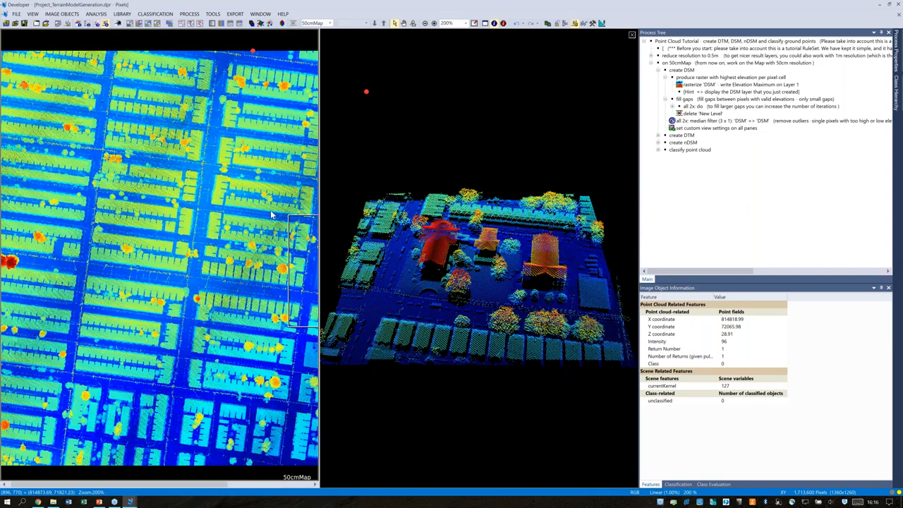
left_click_drag(272, 213, 150, 214)
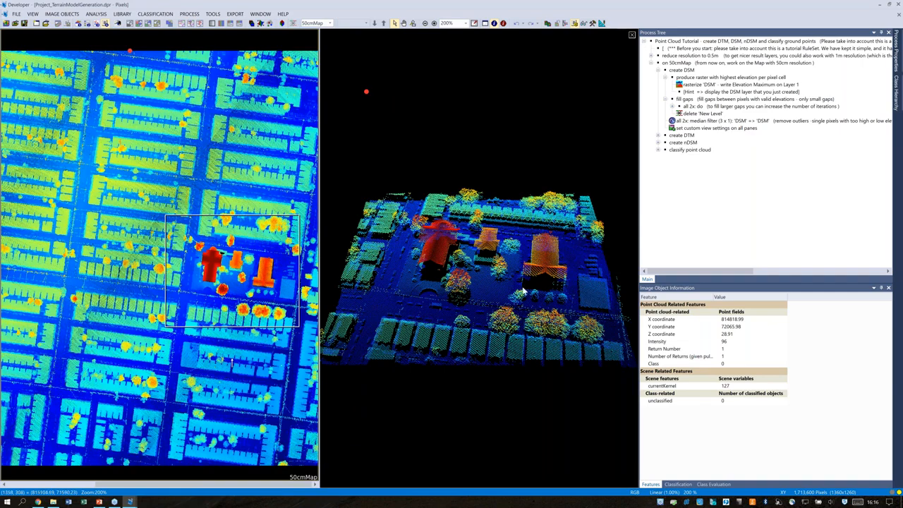
Examine the buildings and trees of the point cloud subset in 3D from different distances and angles.
scroll(522, 291, "up", 2)
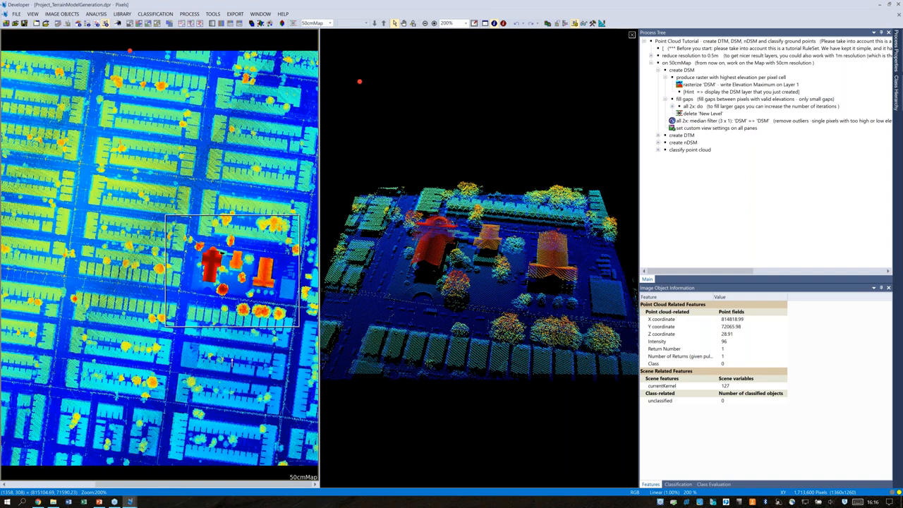
scroll(486, 239, "up", 3)
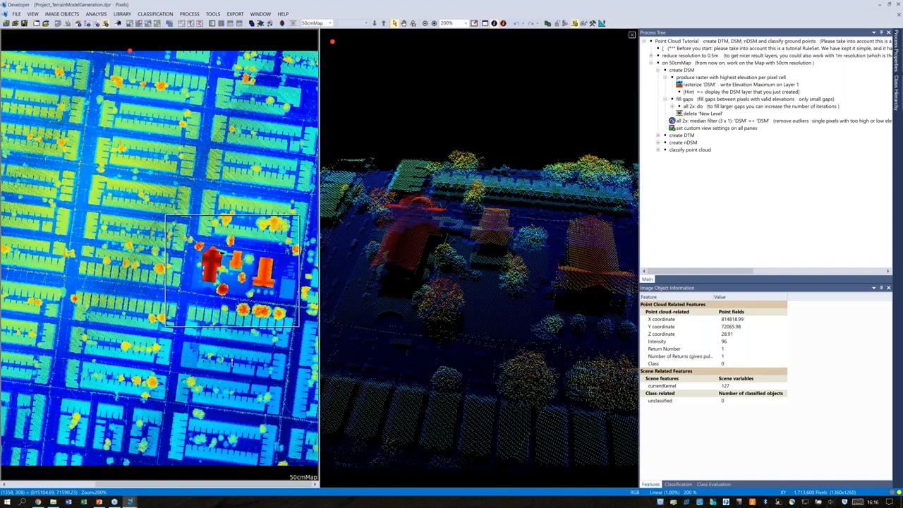
scroll(521, 300, "down", 3)
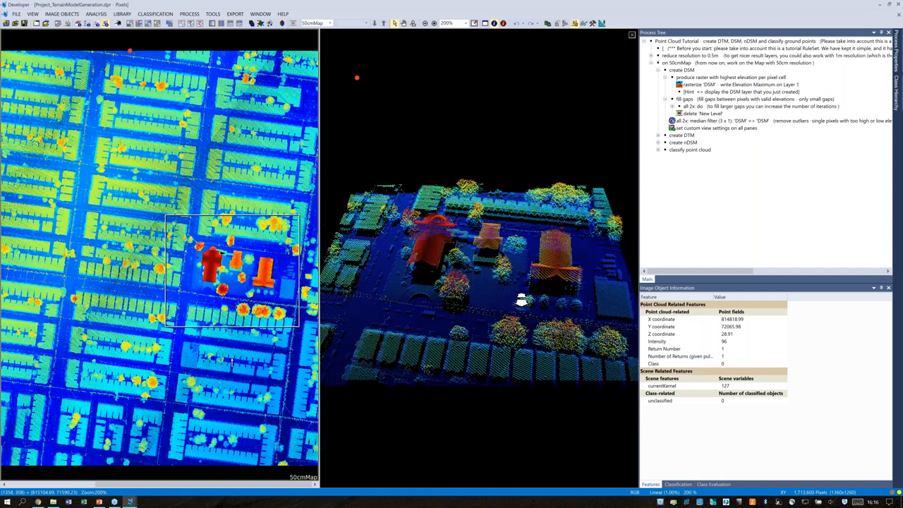
scroll(507, 249, "down", 3)
scroll(510, 248, "up", 2)
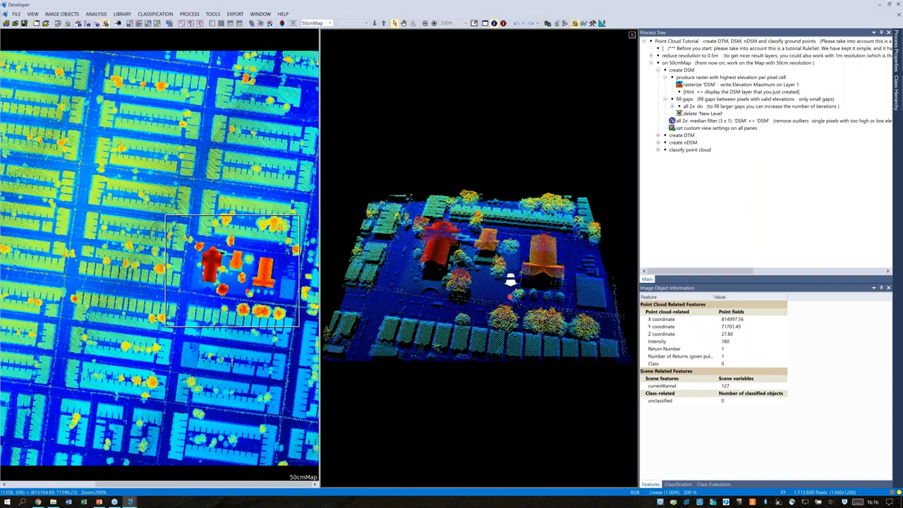
left_click_drag(510, 280, 510, 316)
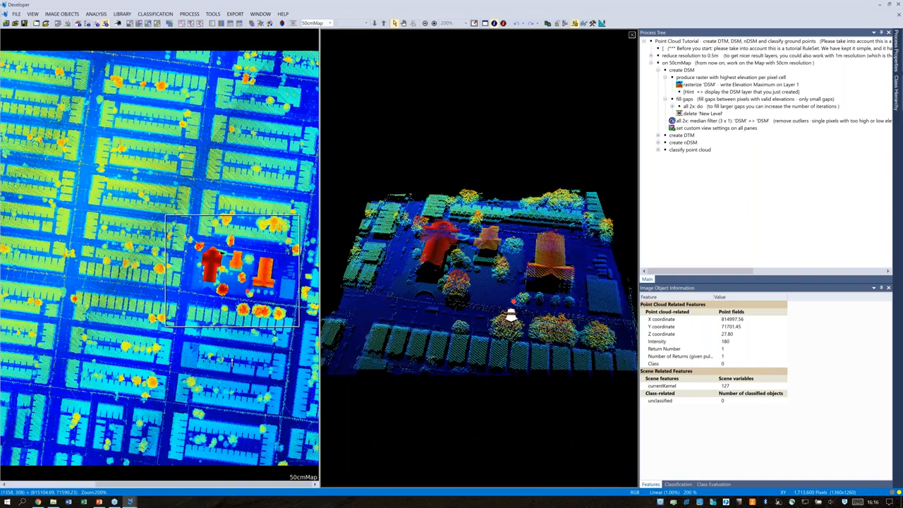
left_click_drag(510, 316, 625, 431)
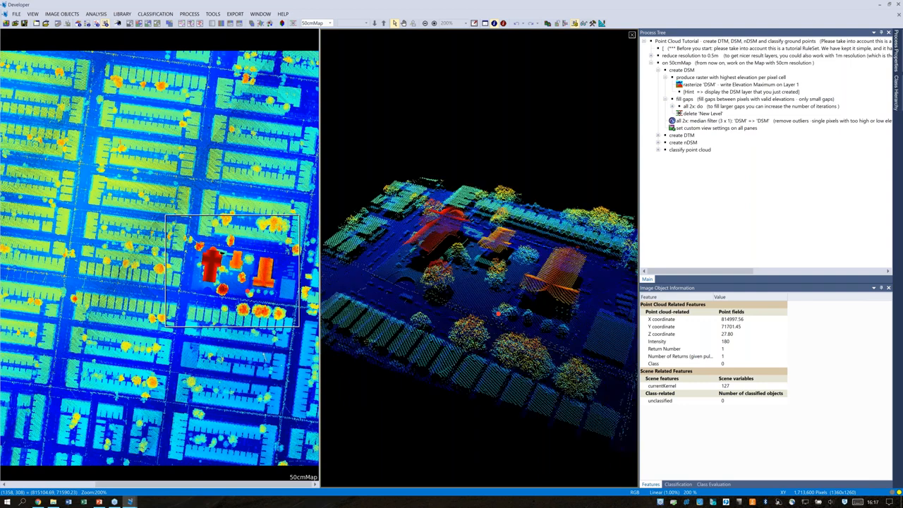
scroll(491, 252, "up", 3)
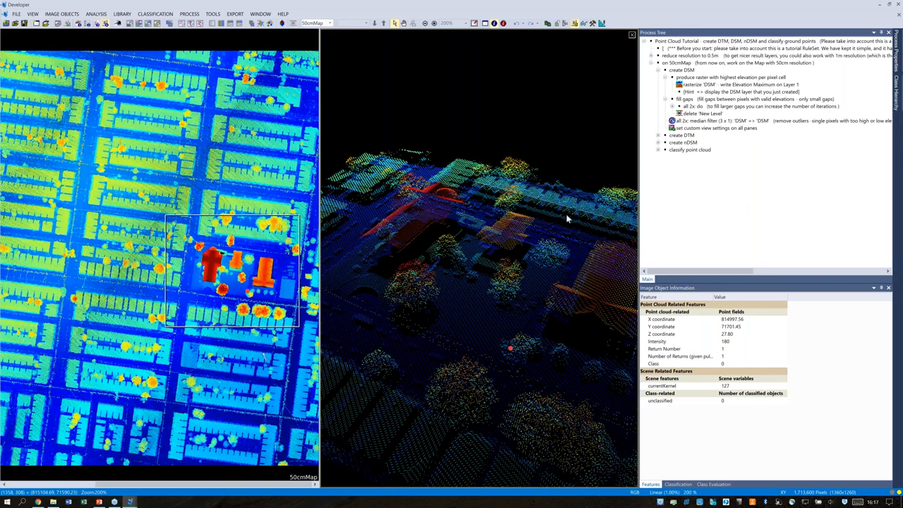
Inspect the Class attribute of a point on the small middle orange roof, and close the 3D view.
left_click(511, 241)
left_click(673, 364)
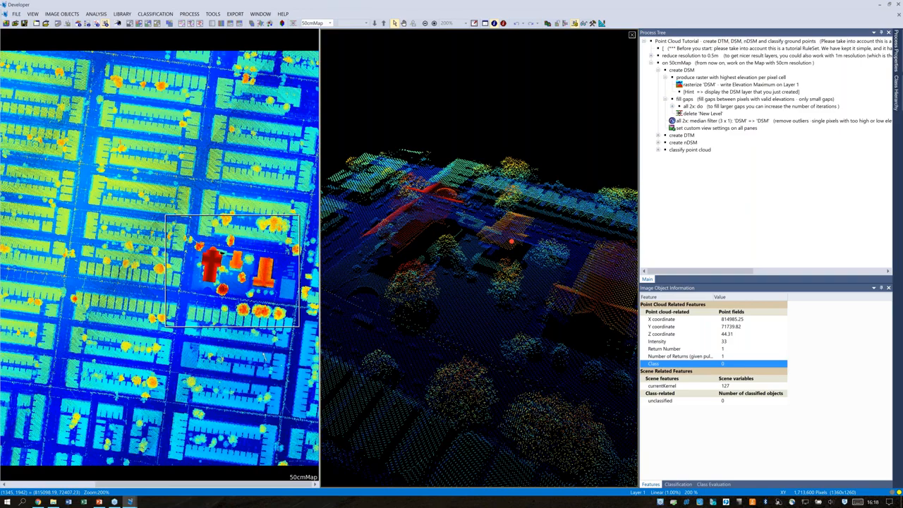
left_click(632, 34)
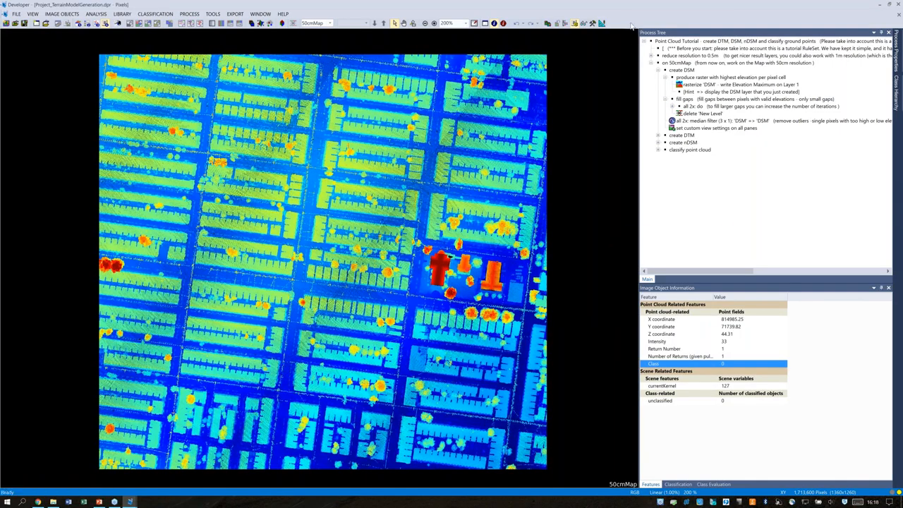
Show the 3D toolbar.
right_click(628, 22)
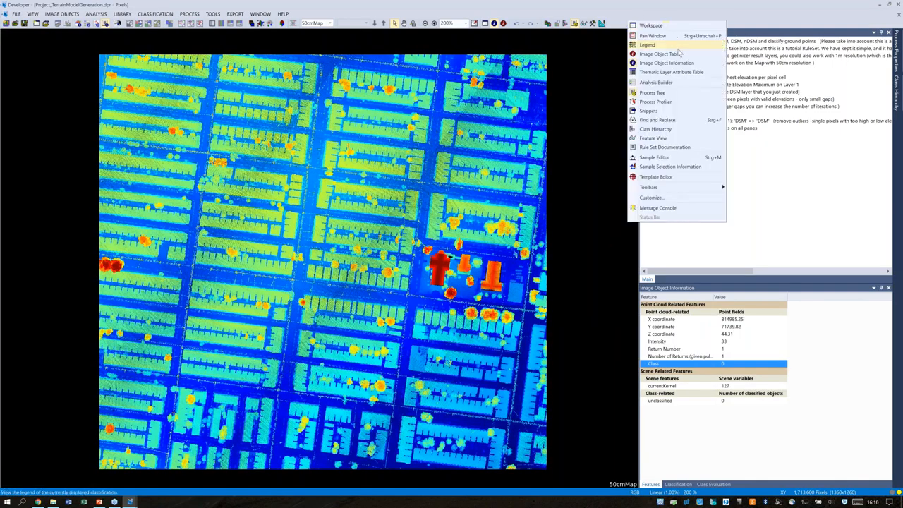
mouse_move(680, 188)
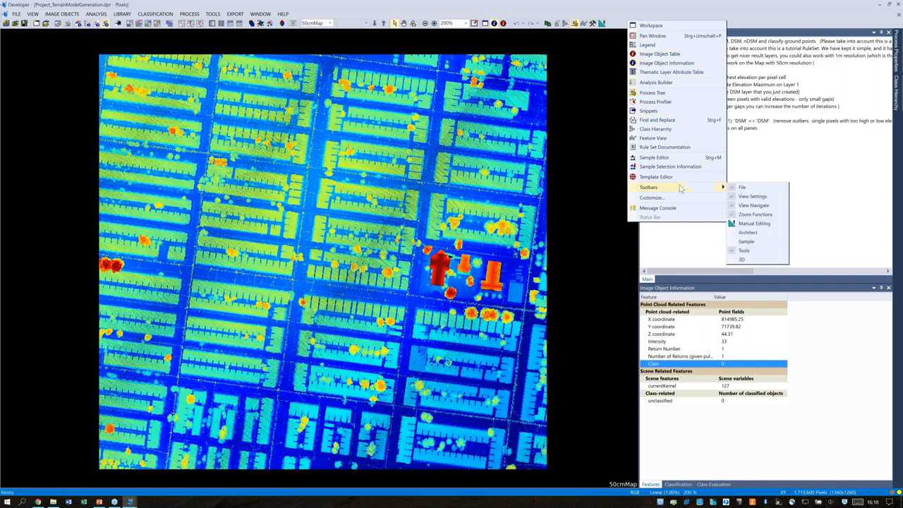
left_click(755, 261)
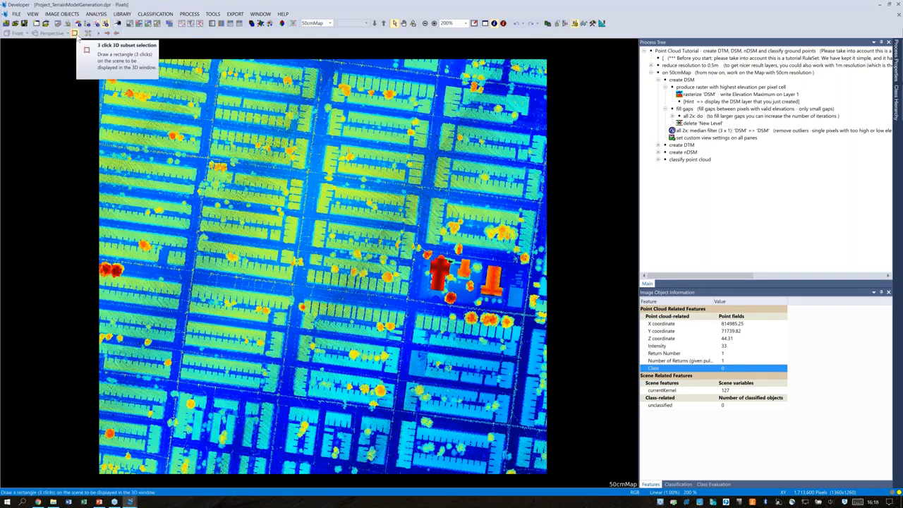
Open a rotated 3D subset with the 3 click selection, covering the street and the two house rows near the map's centre.
left_click(76, 34)
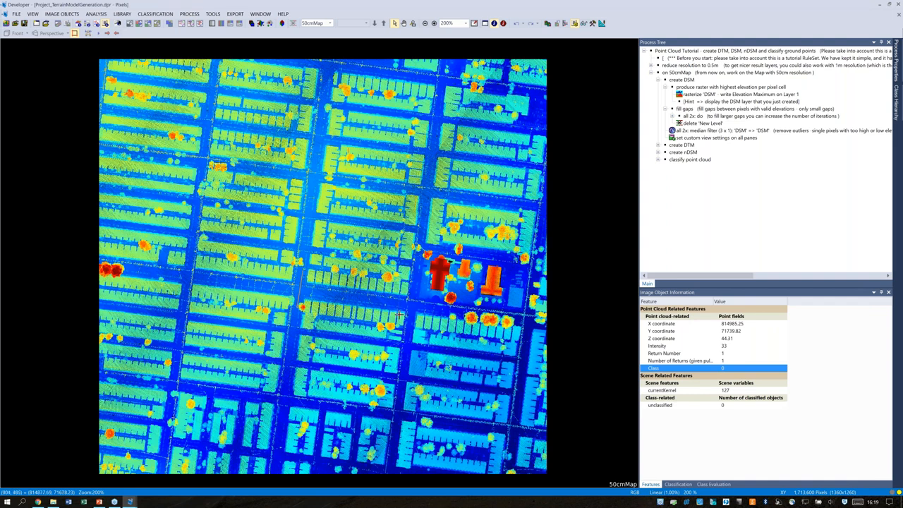
key("ctrl+alt+v")
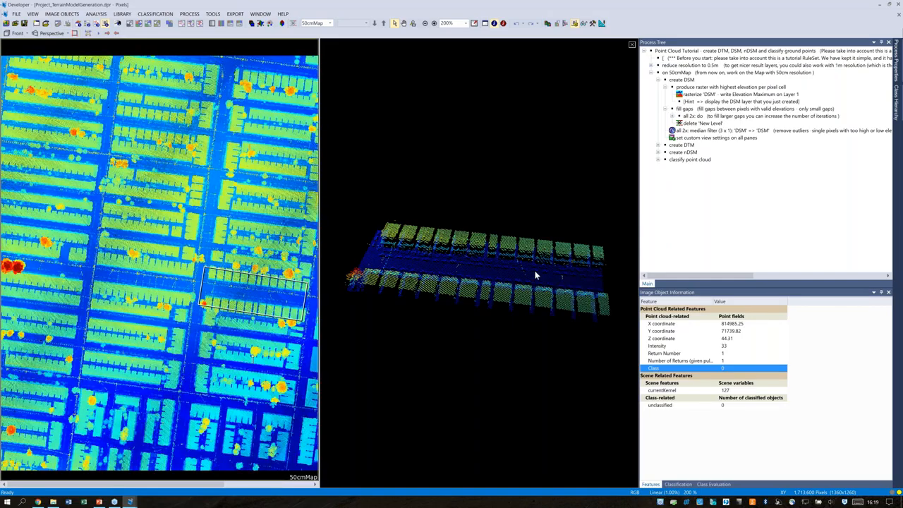
left_click(574, 286)
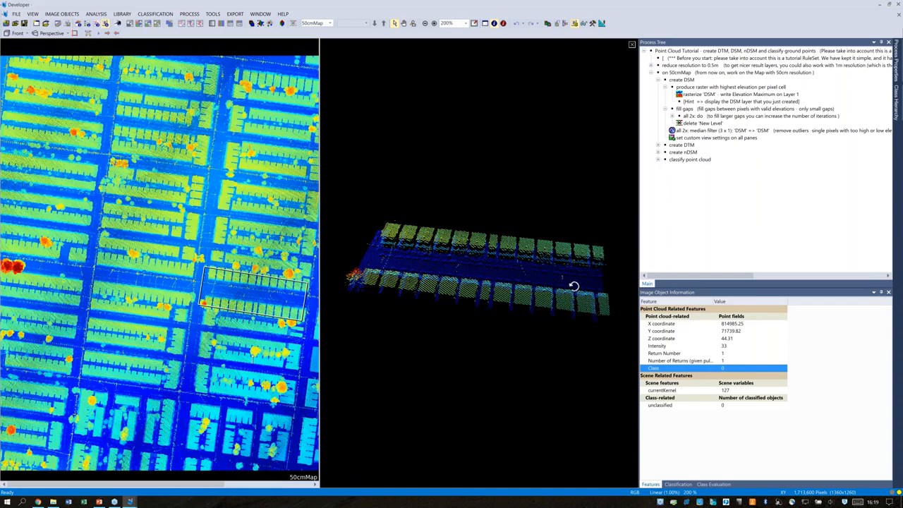
left_click_drag(573, 286, 491, 308)
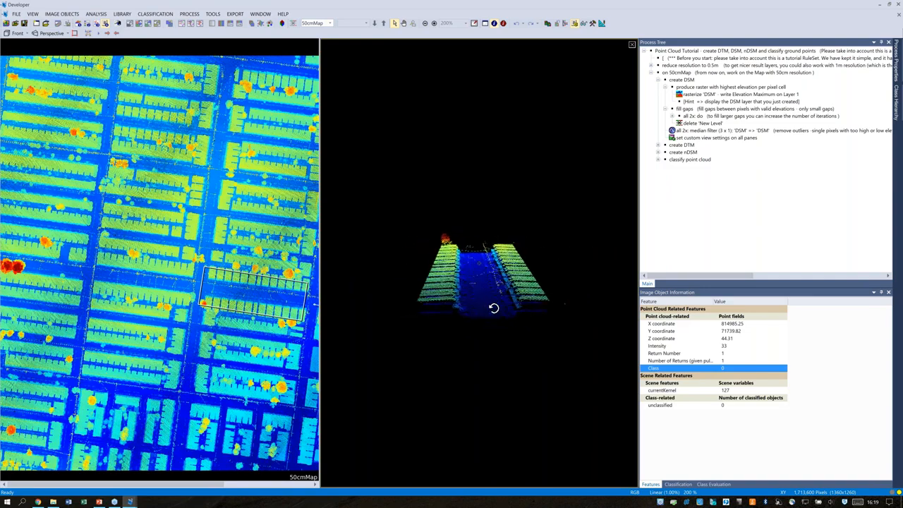
Set the 3D view of the street subset to the predefined Left view with Orthogonal projection.
left_click(27, 34)
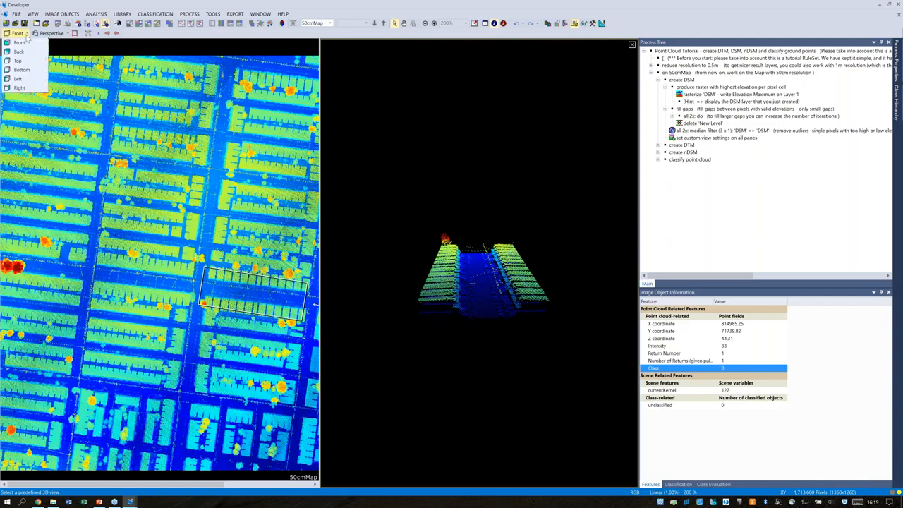
left_click(32, 79)
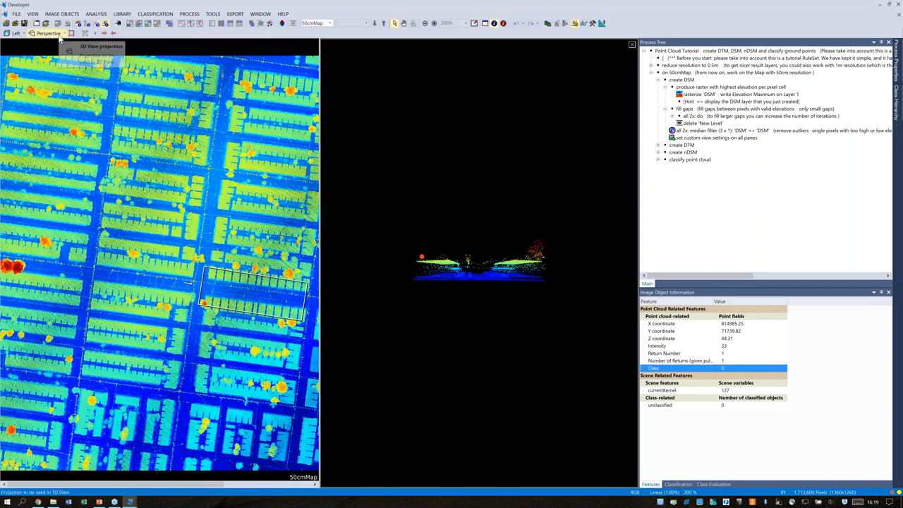
left_click(63, 34)
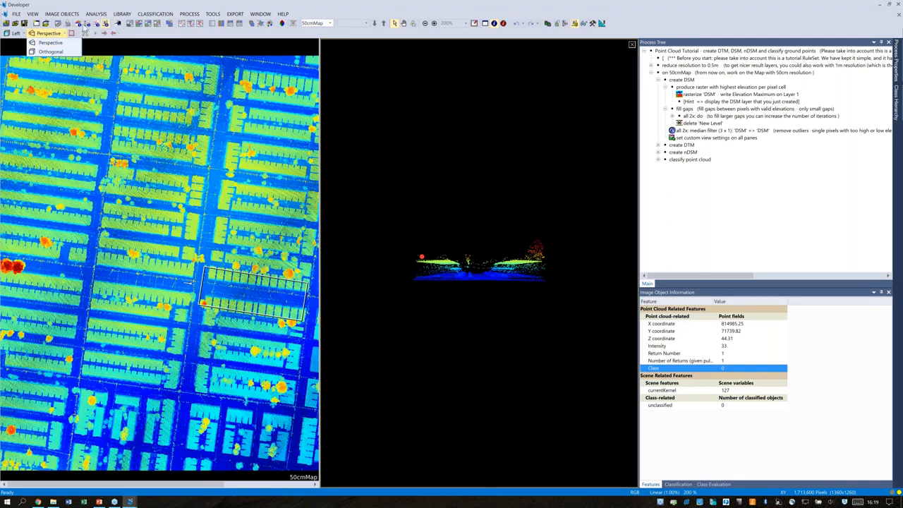
left_click(50, 51)
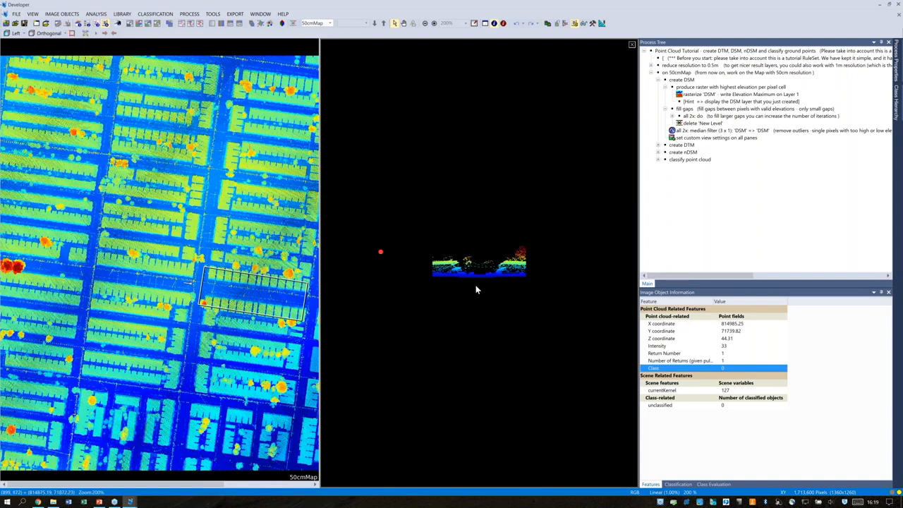
scroll(475, 288, "up", 5)
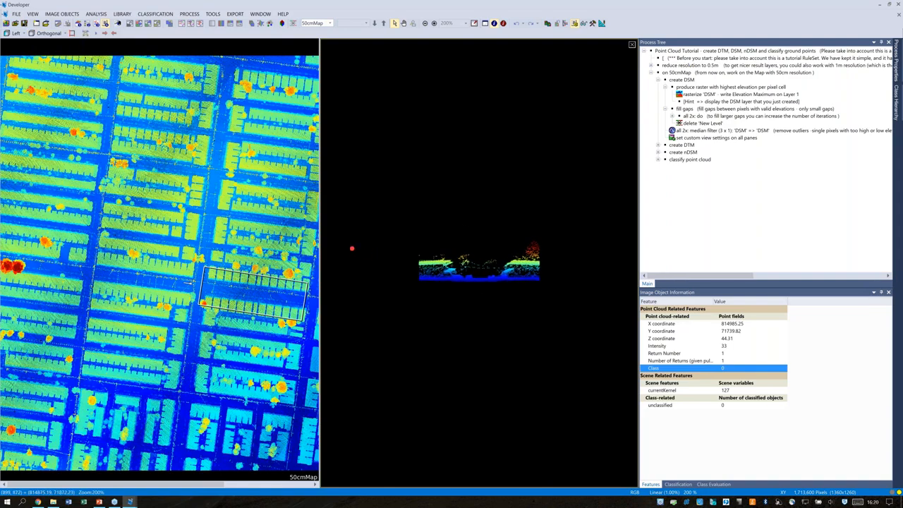
Examine the street subset's side profile up close, and close the 3D view.
scroll(479, 268, "up", 4)
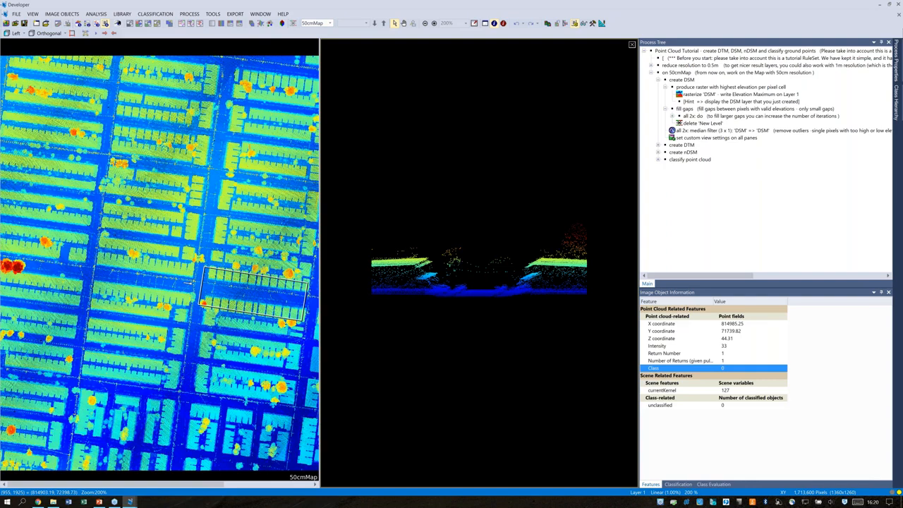
left_click(632, 45)
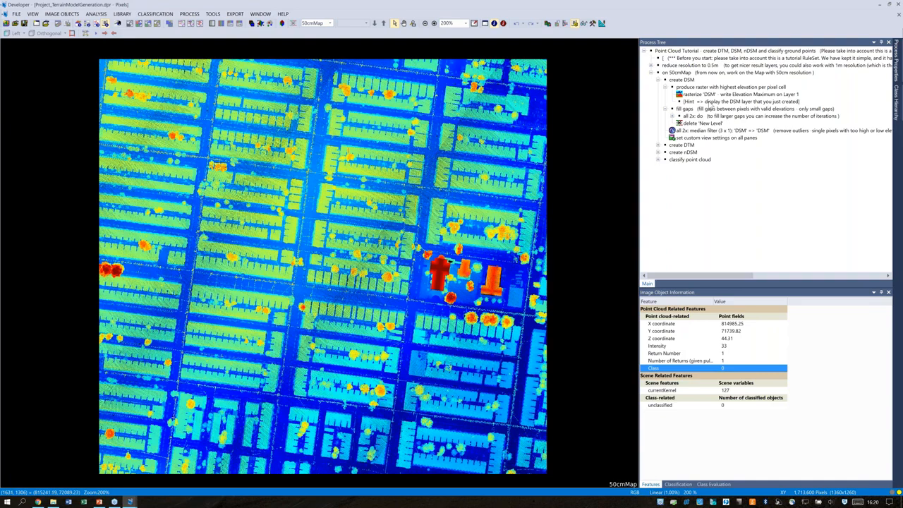
Review the settings of the rasterize 'DSM' process and execute it to write the maximum elevation of Layer 1 to the DSM layer.
left_click(702, 87)
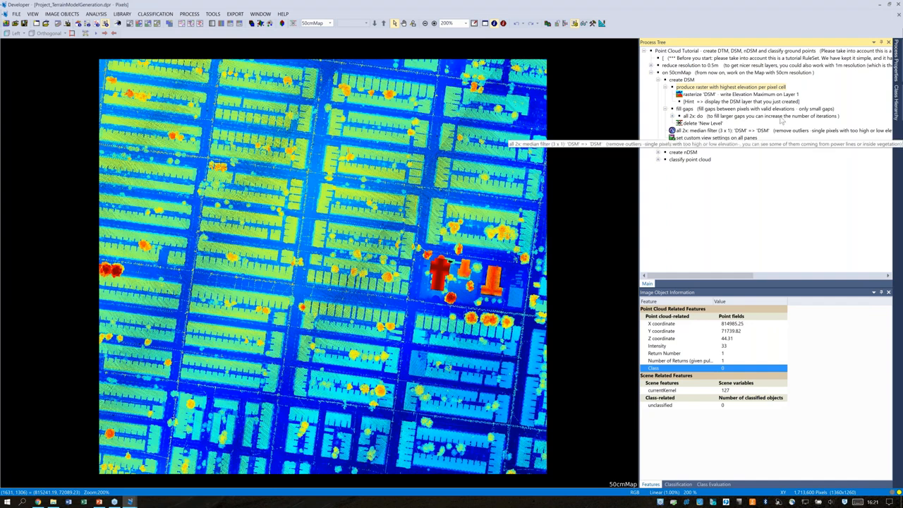
double_click(735, 95)
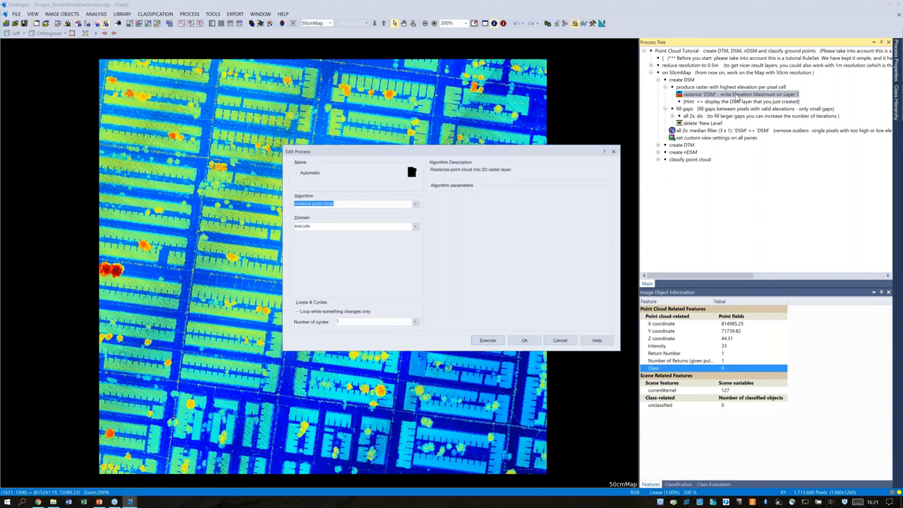
left_click_drag(572, 146, 572, 129)
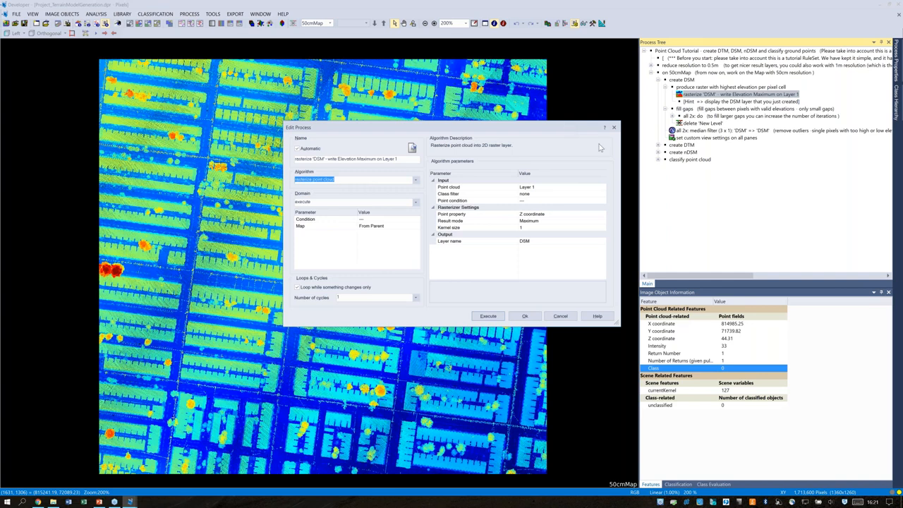
left_click(500, 318)
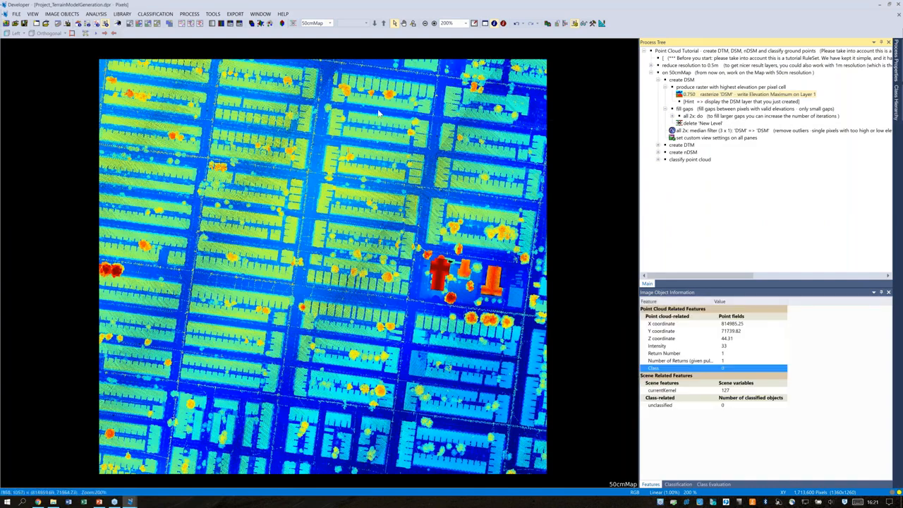
Hide the Layer 1 point cloud in the map view through the point cloud view settings.
left_click(271, 25)
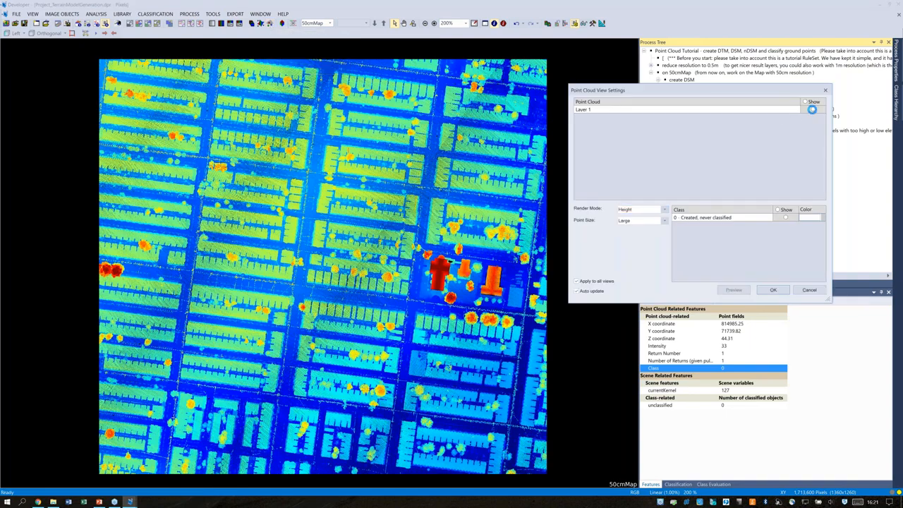
left_click(812, 111)
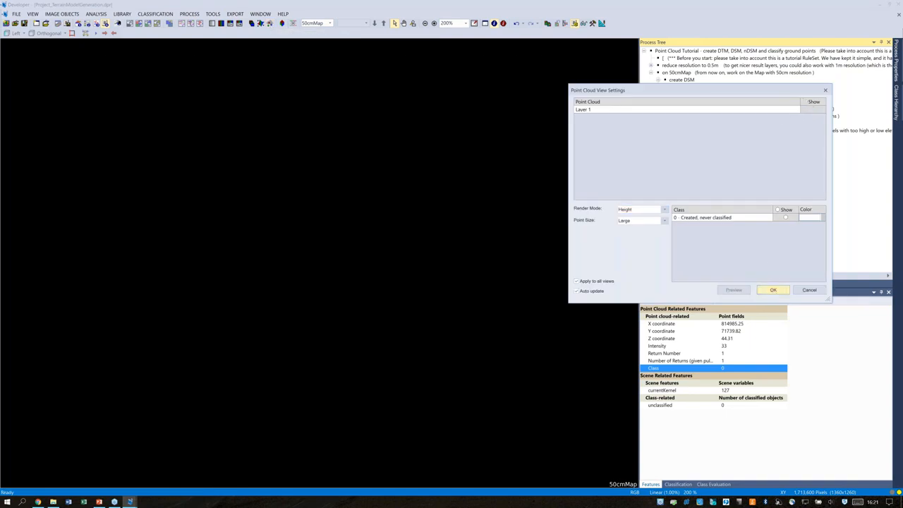
left_click(774, 291)
Display the DSM layer in the map view by assigning it in the image layer mixing.
left_click(251, 23)
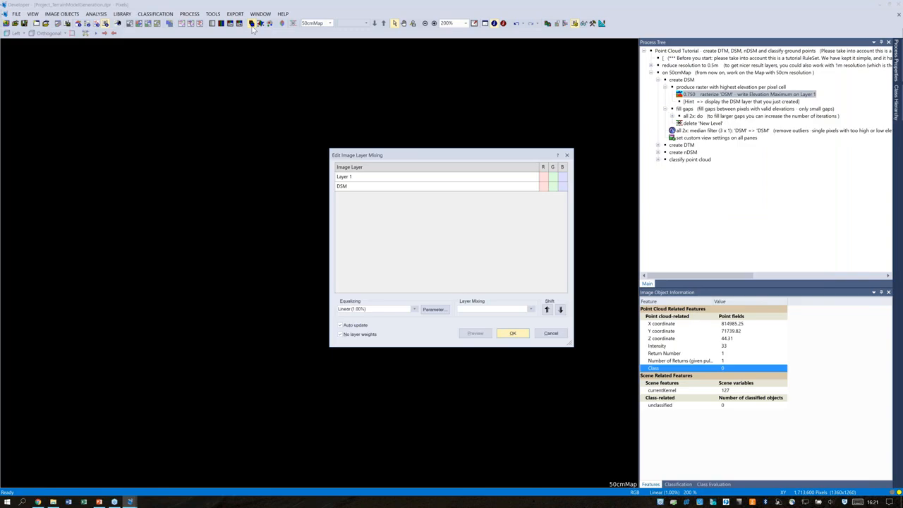
left_click(544, 186)
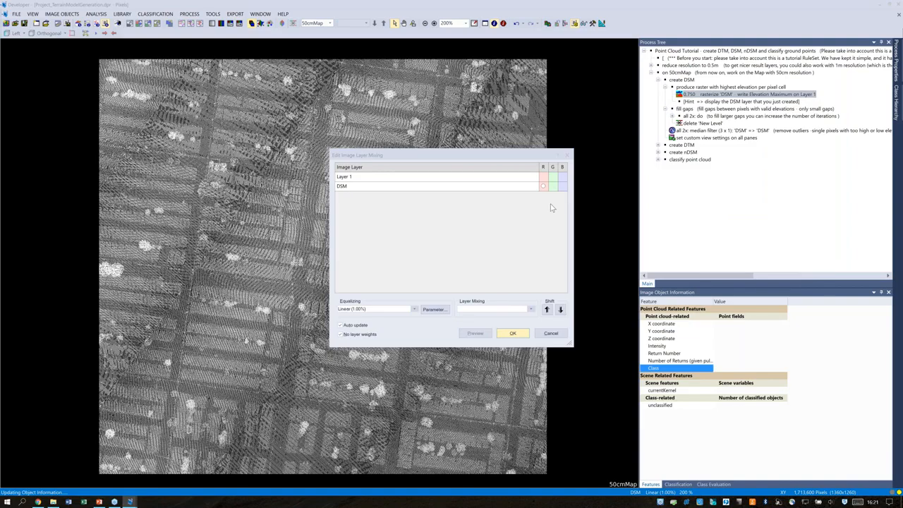
key("Return")
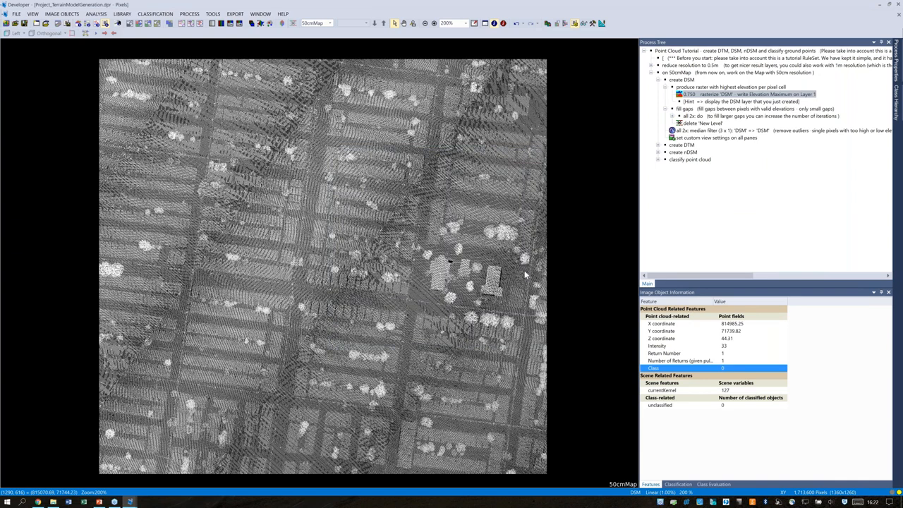
Execute the 'fill gaps' process branch under 'create DSM'.
left_click(703, 112)
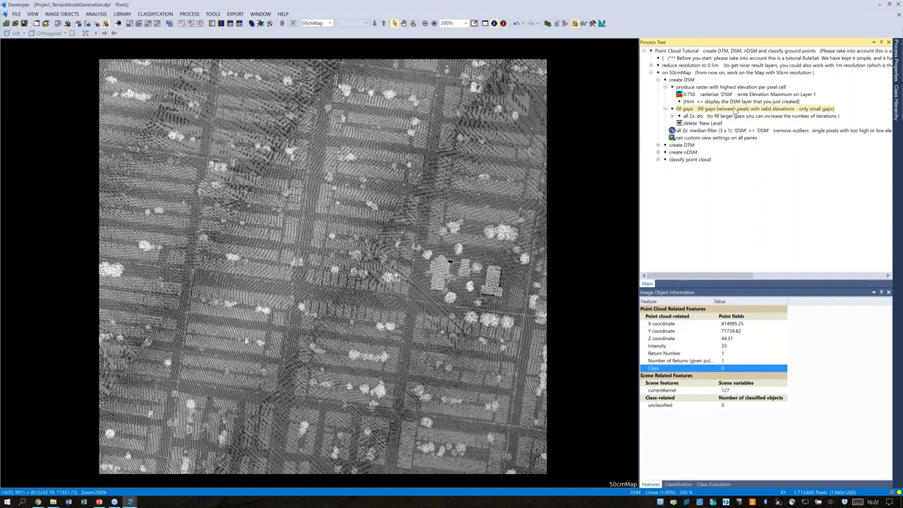
right_click(734, 110)
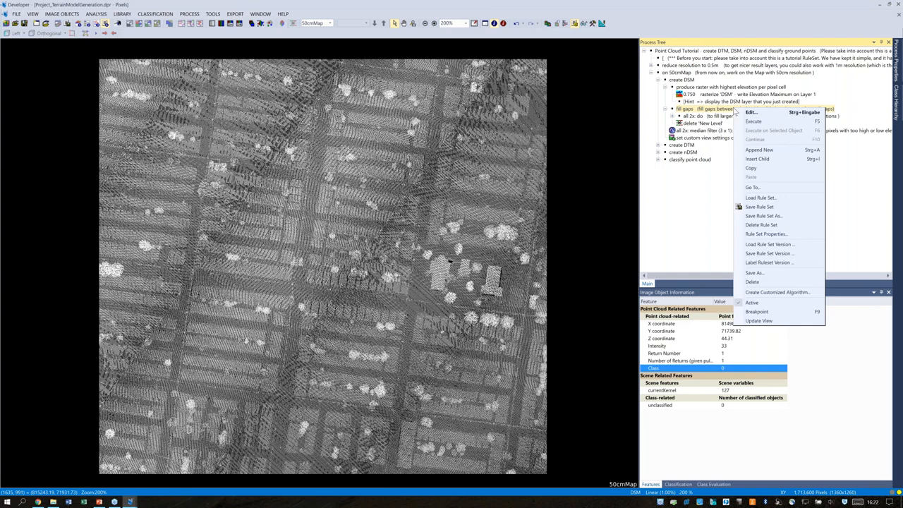
left_click(753, 121)
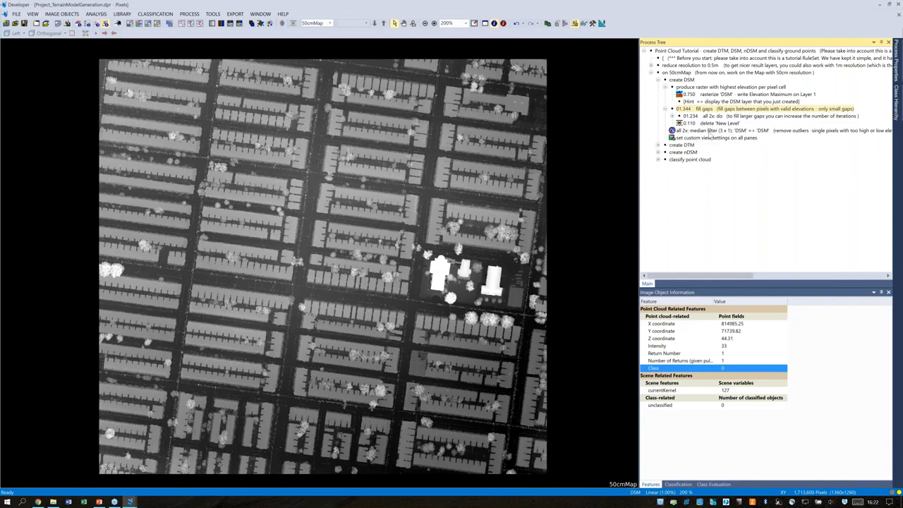
Execute the 3 x 1 median filter process on the DSM layer to remove outliers, and examine the filtered surface around the tall buildings.
left_click(711, 132)
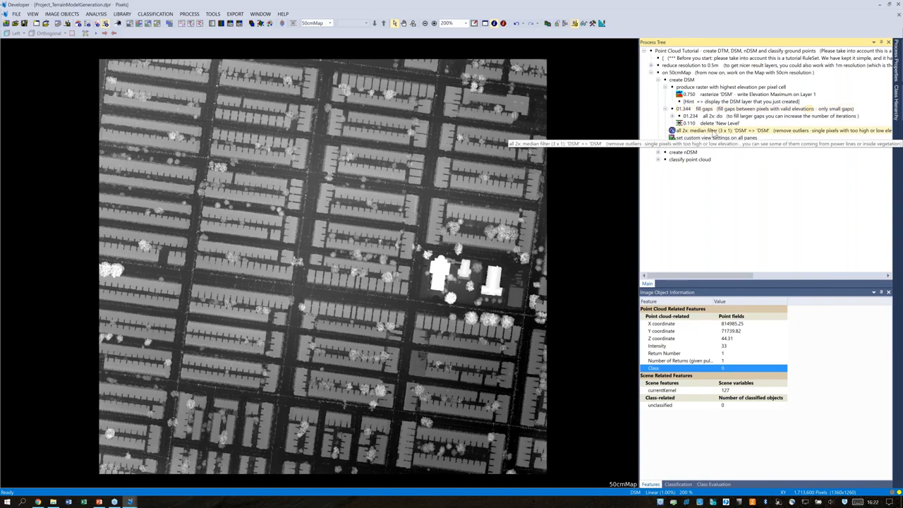
right_click(720, 137)
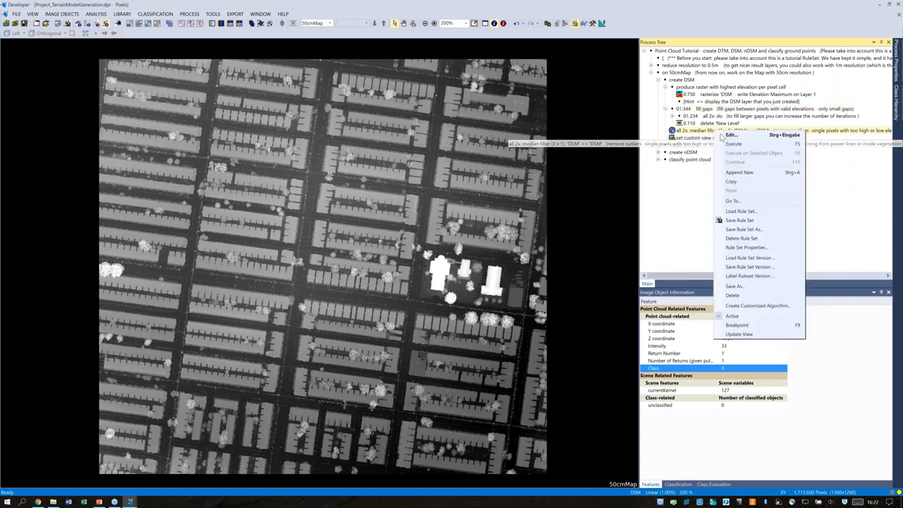
left_click(737, 145)
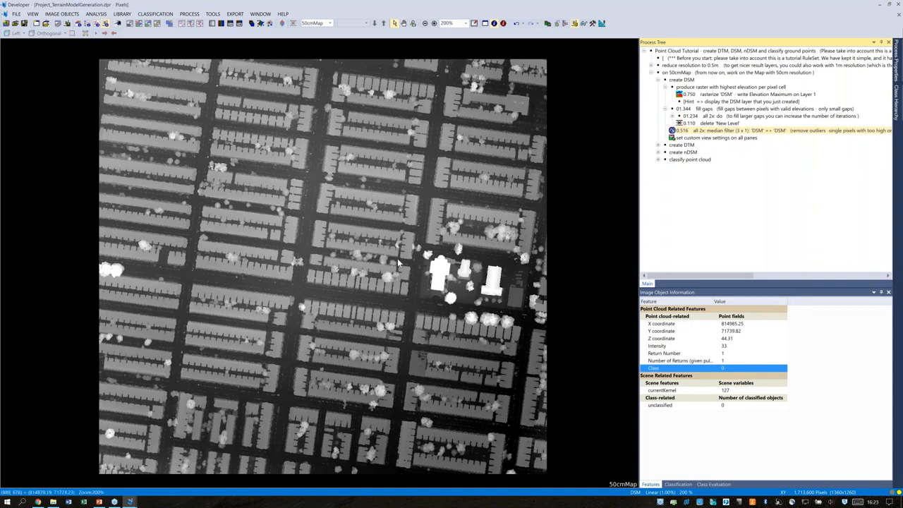
left_click(346, 263)
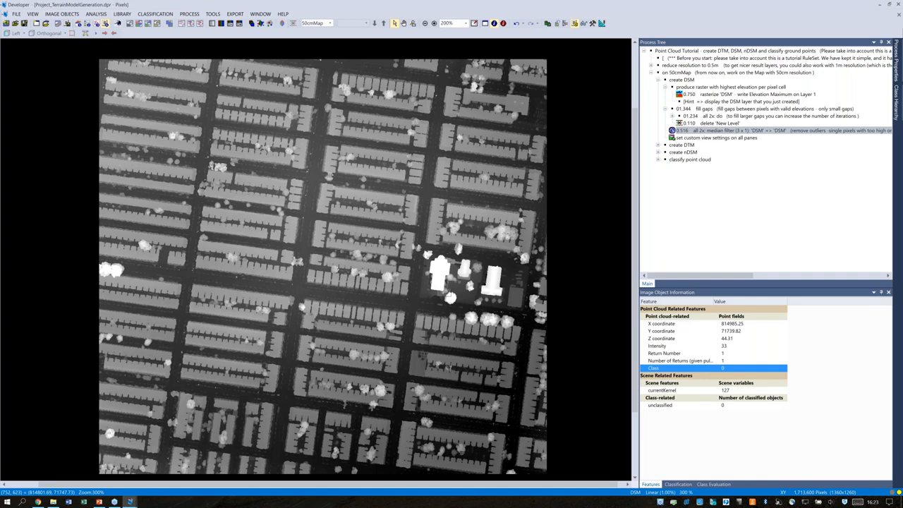
scroll(363, 276, "up", 1)
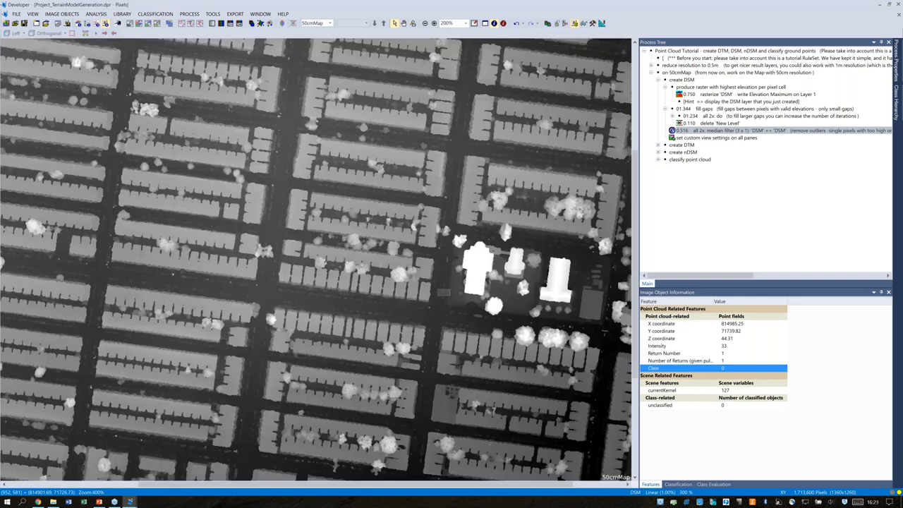
scroll(344, 268, "up", 1)
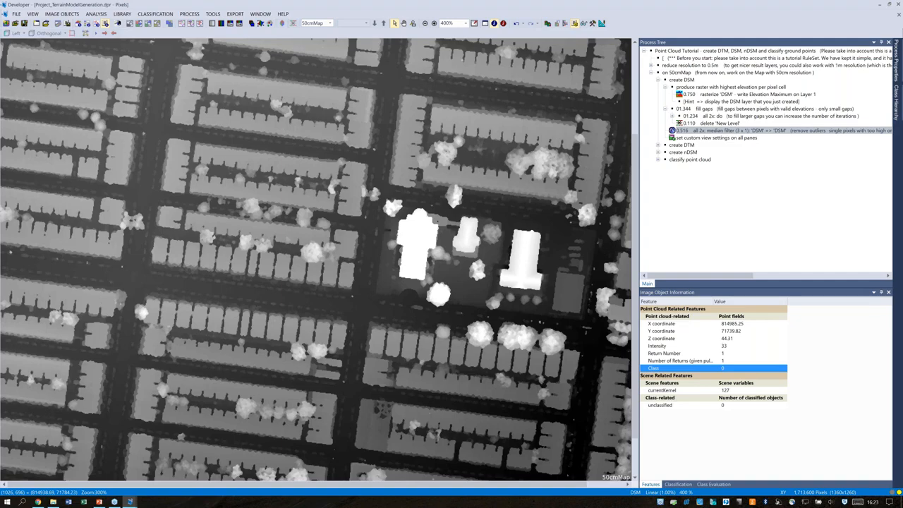
scroll(513, 201, "down", 1)
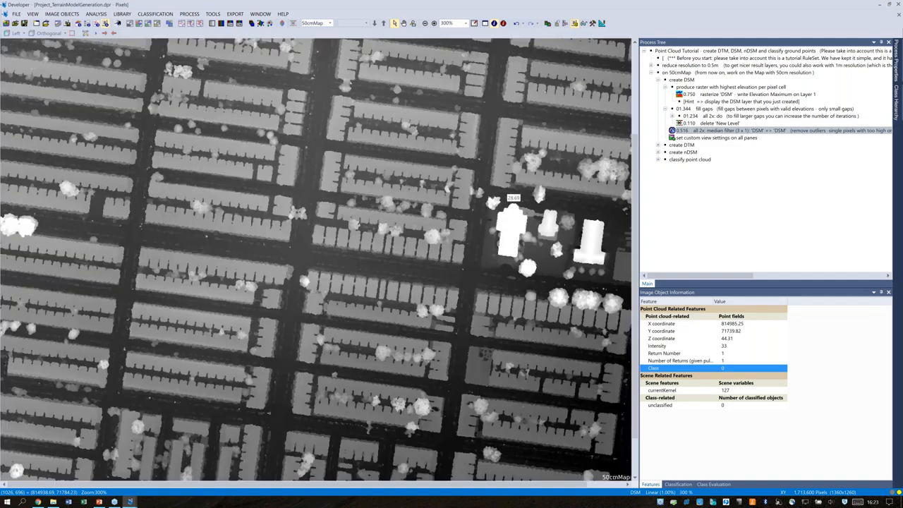
scroll(512, 201, "down", 1)
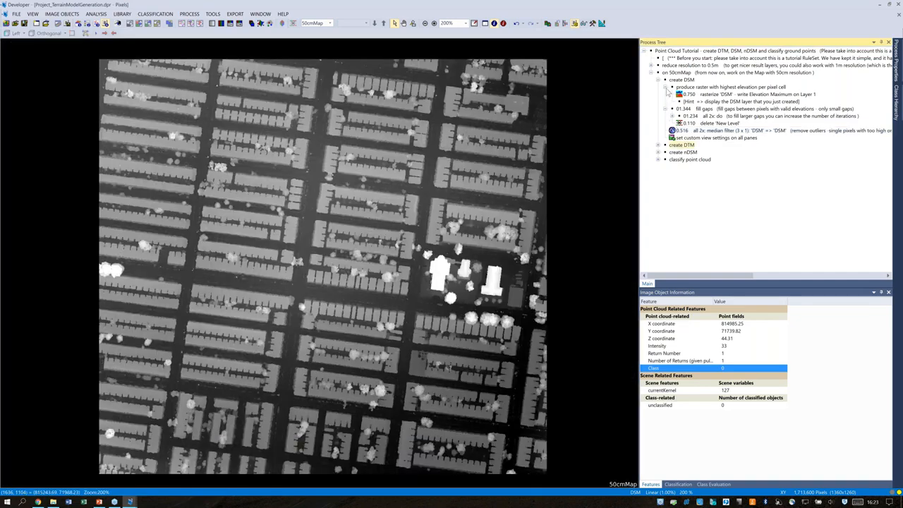
Collapse the 'create DSM' branch and execute the whole 'create DTM' branch.
key("Delete")
left_click(665, 87)
left_click(658, 80)
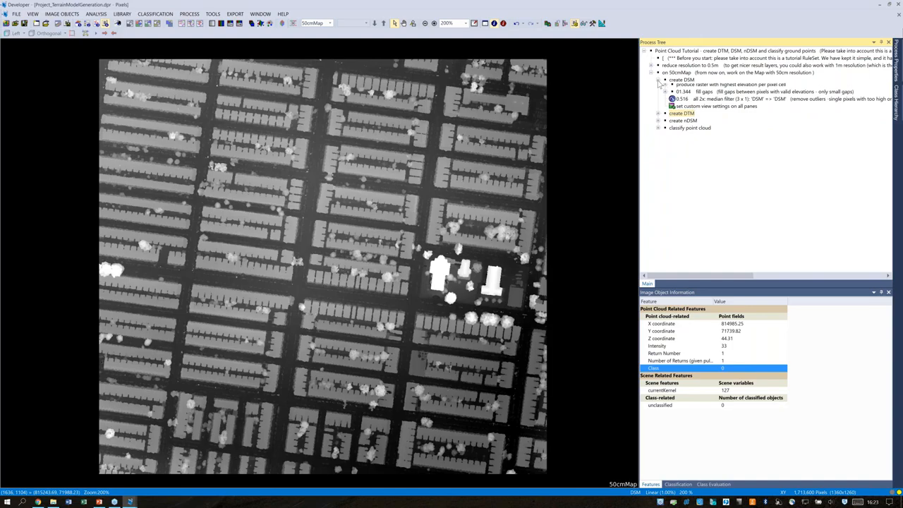
left_click(659, 87)
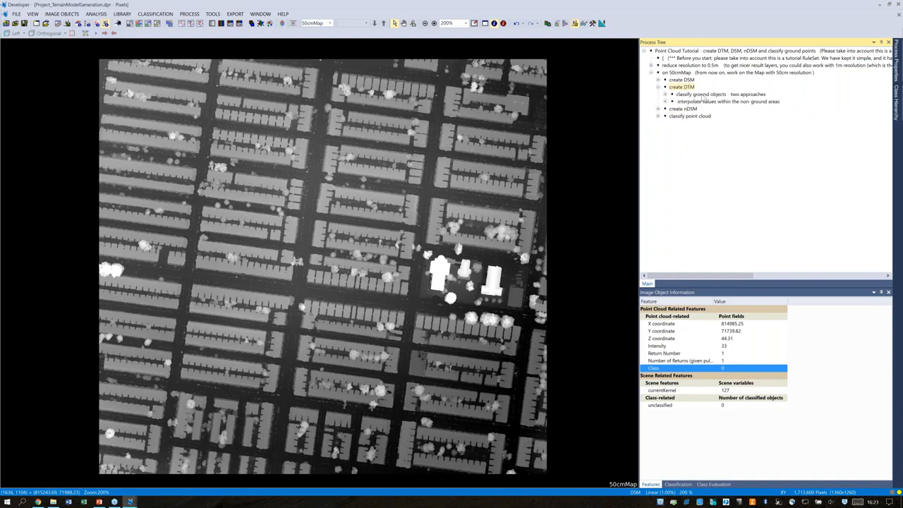
left_click(659, 88)
right_click(672, 90)
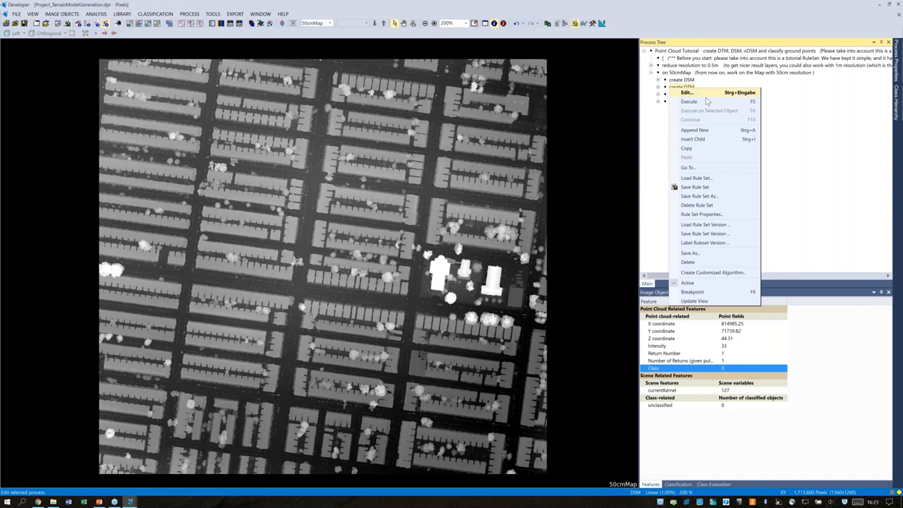
left_click(689, 102)
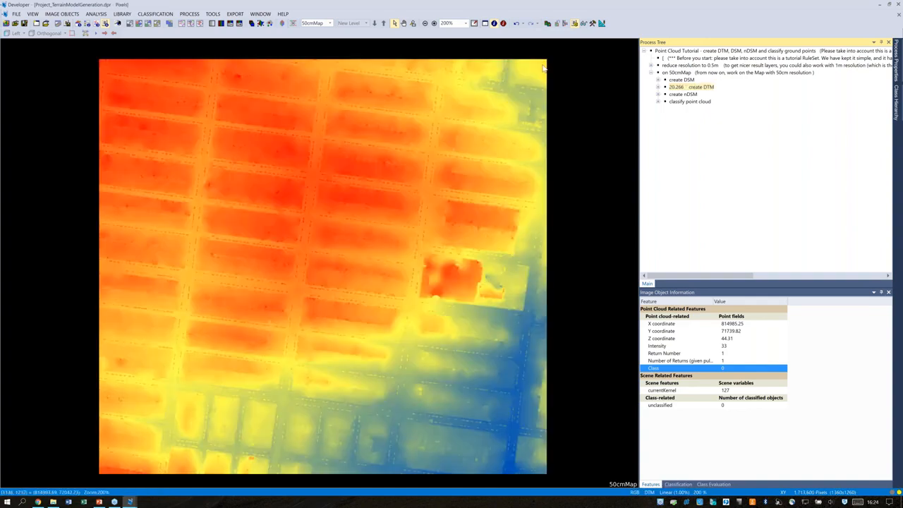
mouse_move(518, 395)
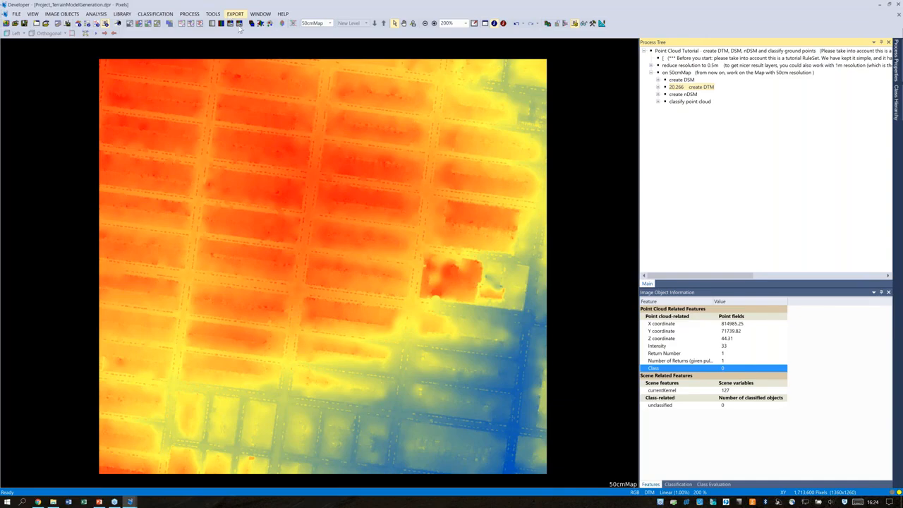
Review the layer arithmetics process that subtracts DTM from DSM, and execute the whole 'create nDSM' branch, leaving the branch collapsed.
left_click(657, 95)
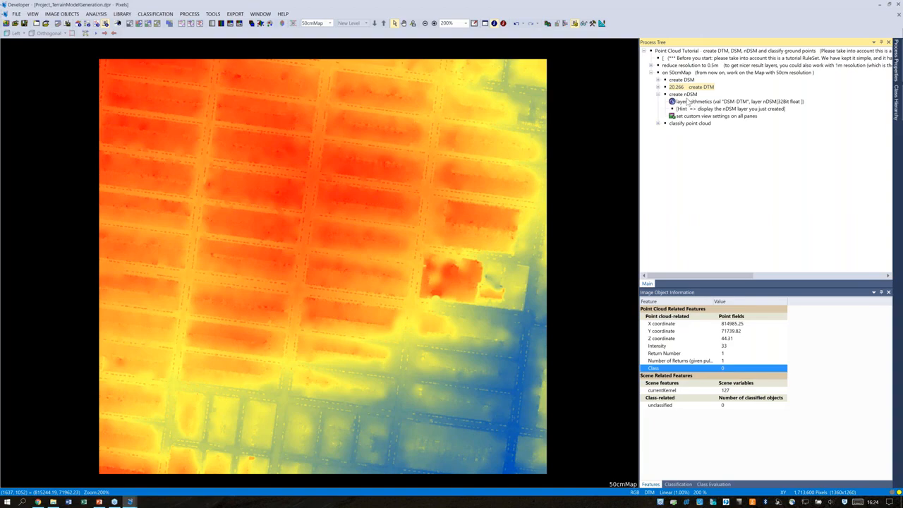
double_click(737, 103)
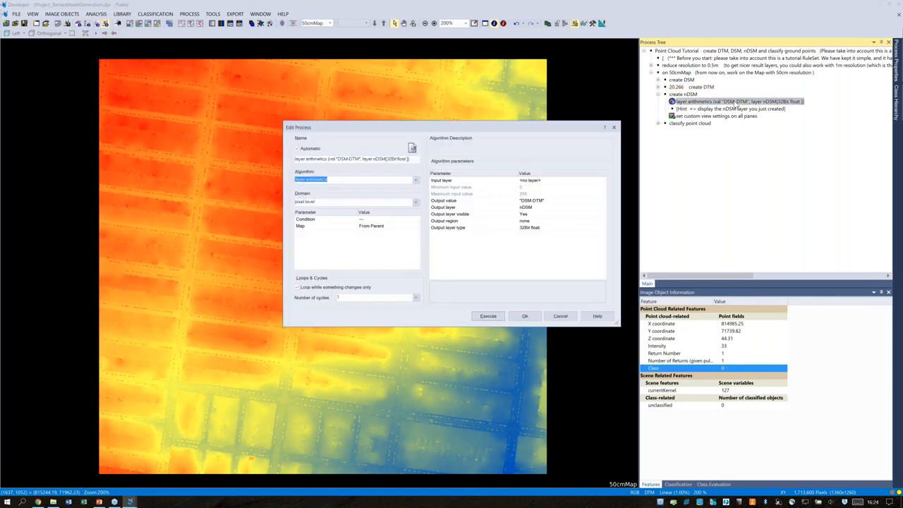
left_click_drag(554, 136, 508, 134)
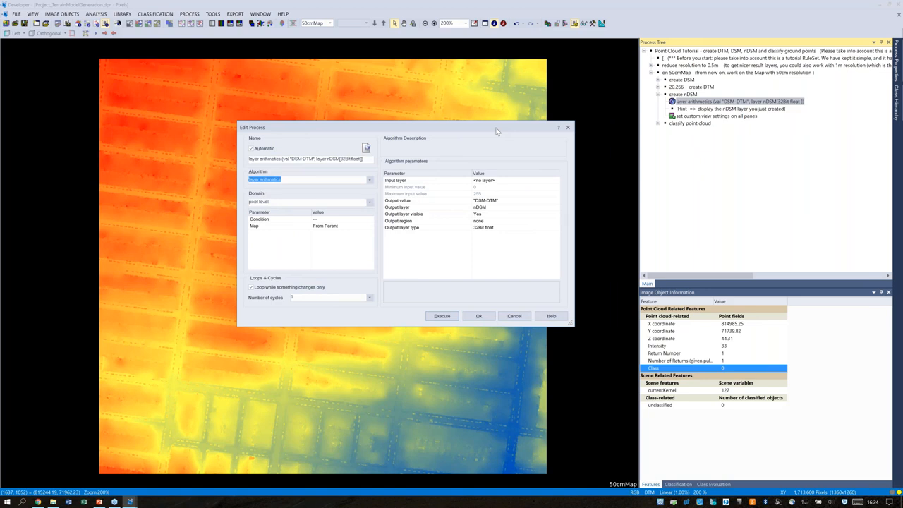
left_click(518, 317)
right_click(696, 96)
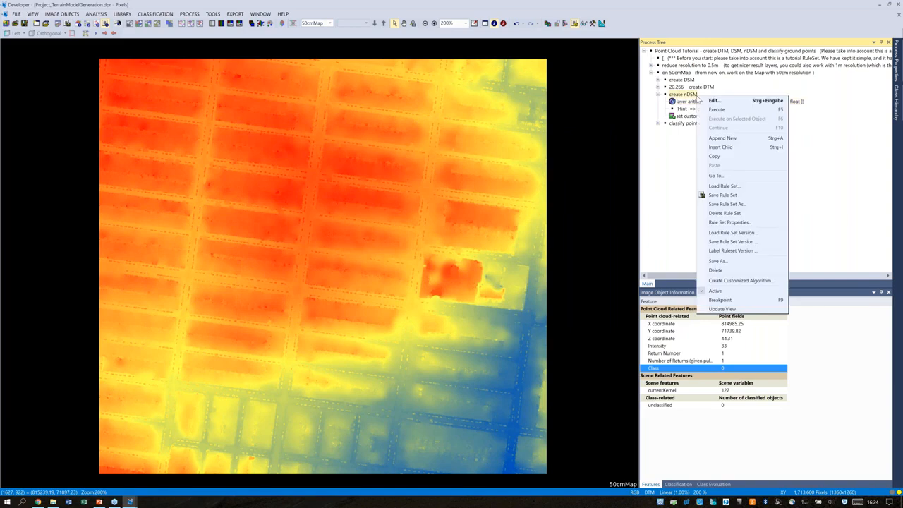
left_click(715, 109)
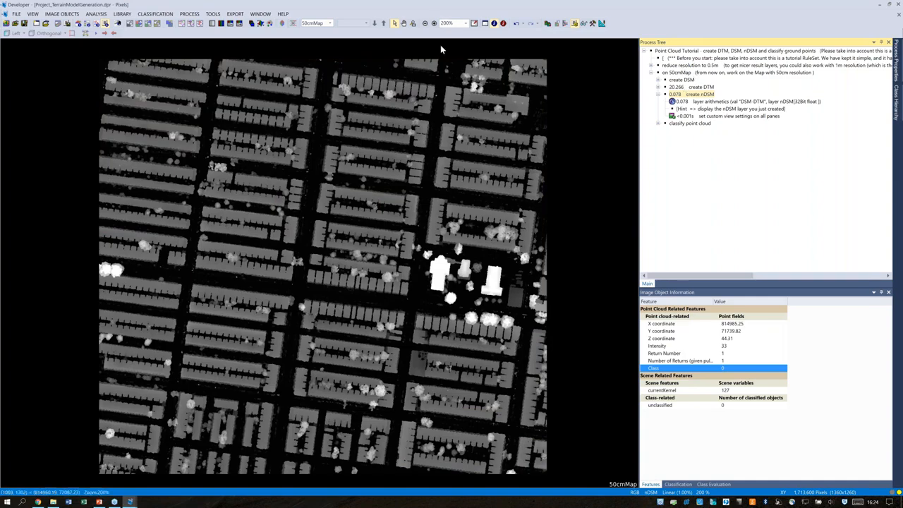
mouse_move(430, 114)
left_click(657, 95)
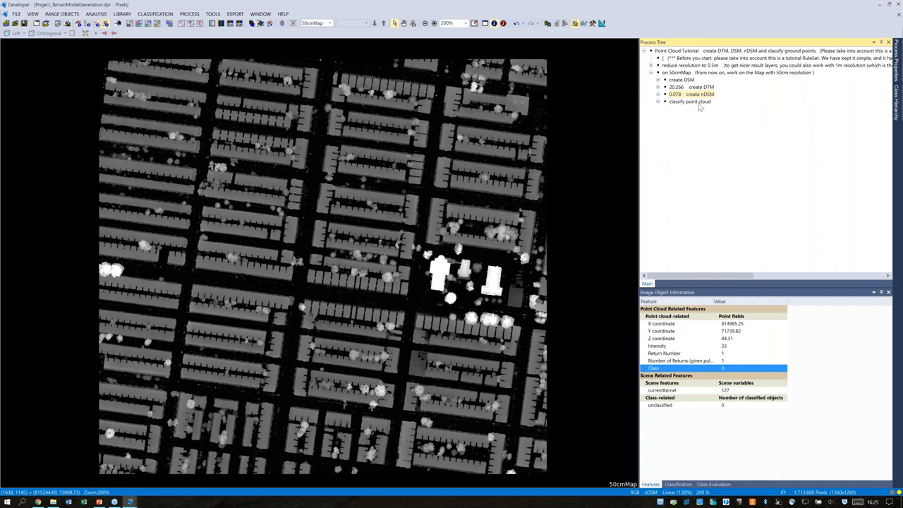
Expand the 'classify point cloud' branch and select the process that assigns class '1 - Unclassified' to Layer 1.
left_click(694, 105)
left_click(658, 103)
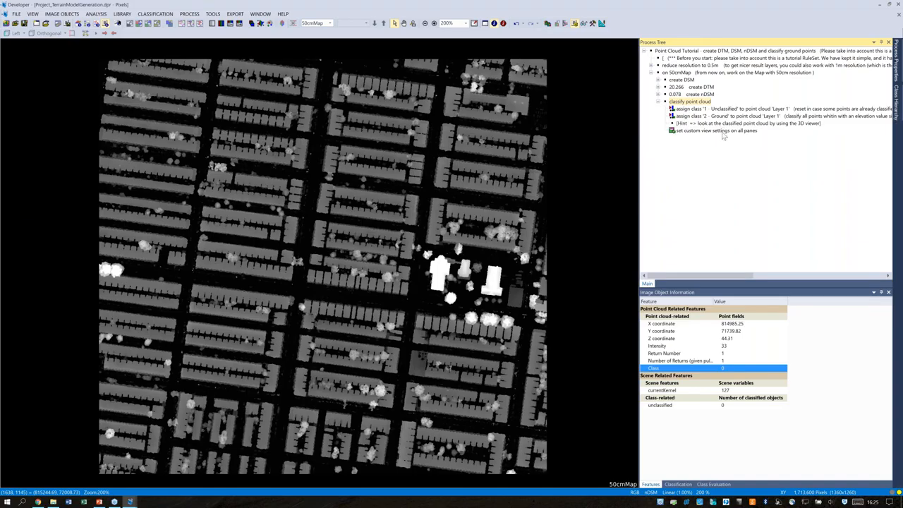
left_click(725, 110)
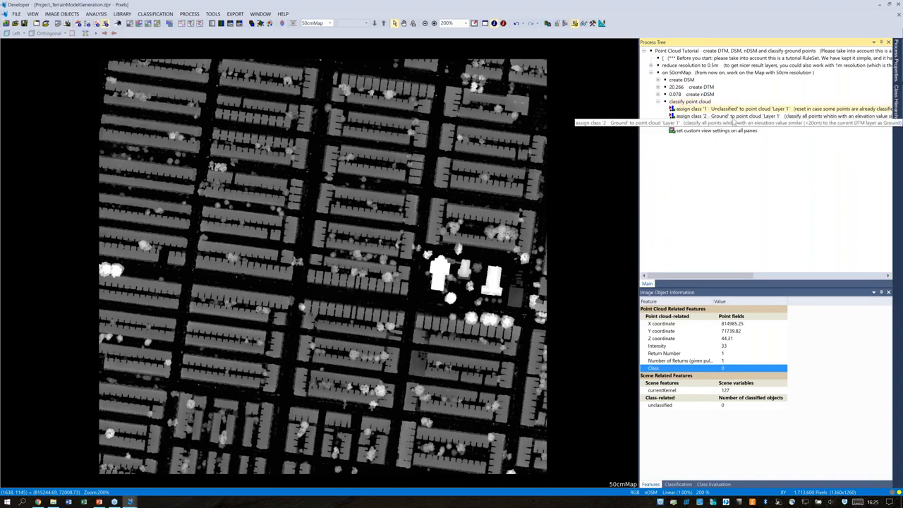
Review the settings of the process that assigns class '1 - Unclassified' to point cloud Layer 1, and execute it.
double_click(776, 111)
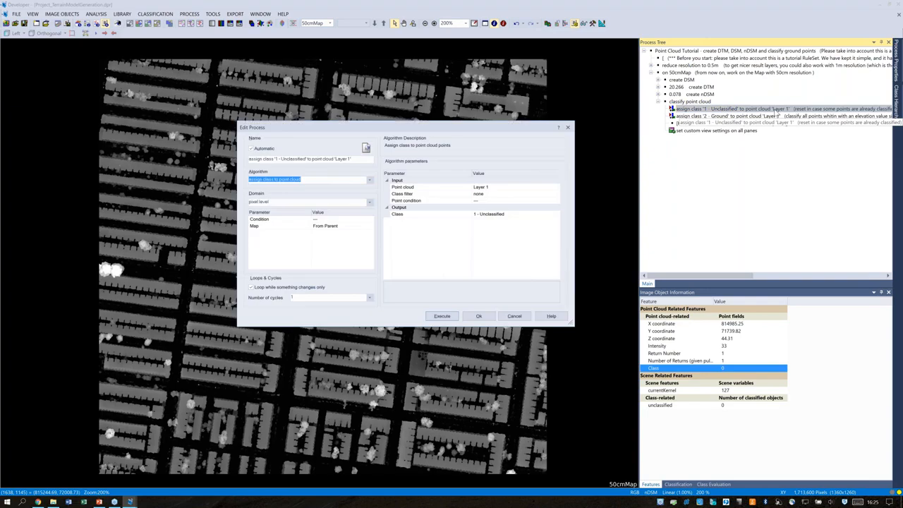
left_click_drag(460, 129, 454, 128)
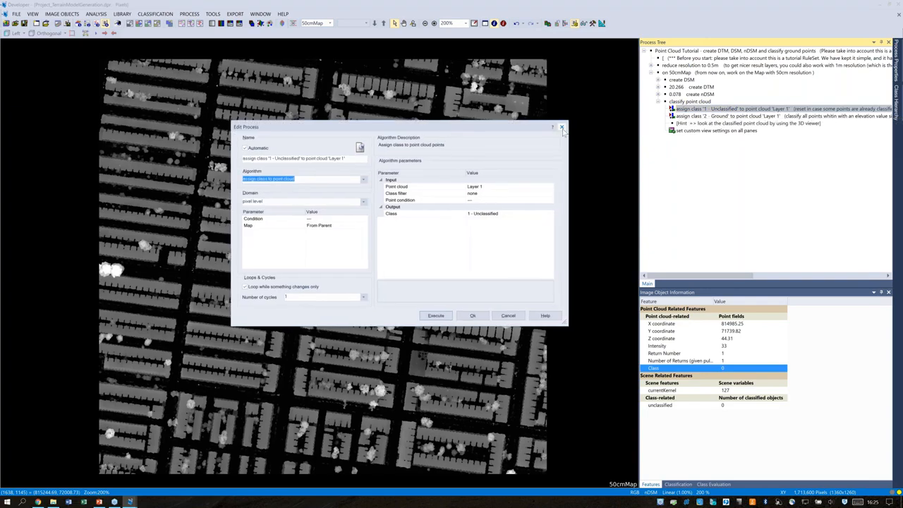
left_click(561, 128)
right_click(737, 111)
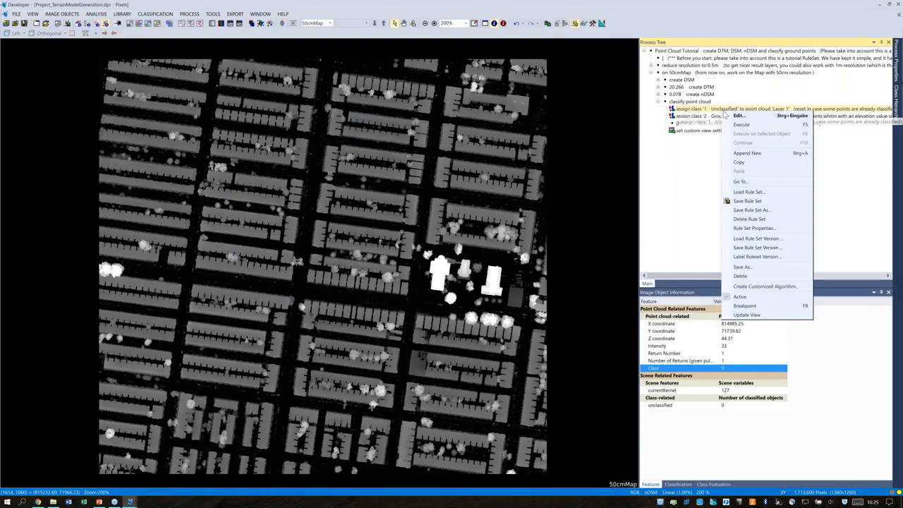
left_click(742, 130)
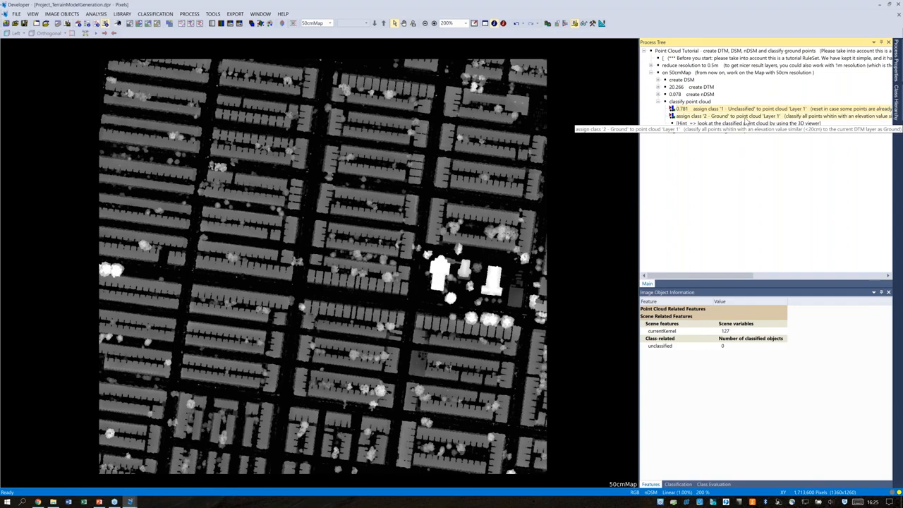
Review the available output classes in the process assigning '2 - Ground' to Layer 1, keep '2 - Ground', and execute the process.
double_click(746, 117)
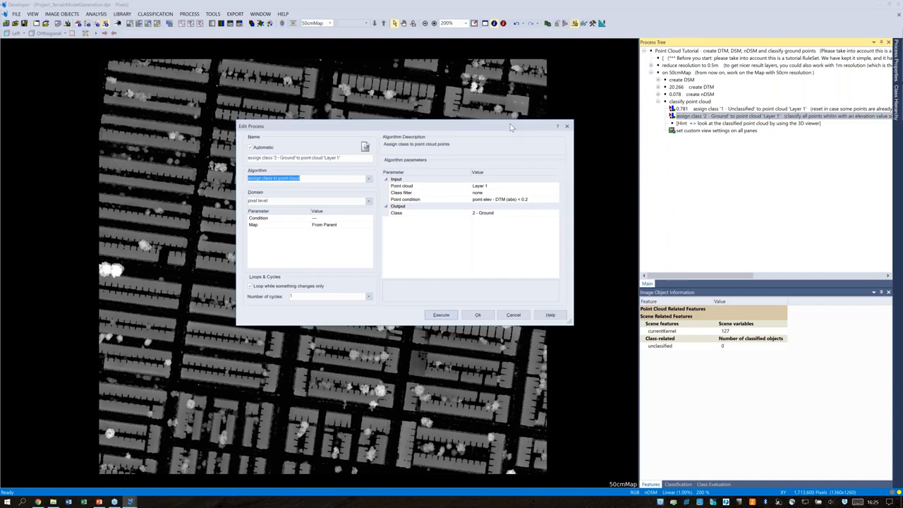
left_click(556, 212)
left_click(556, 213)
mouse_move(556, 236)
left_mouse_down()
mouse_move(557, 300)
mouse_move(559, 225)
left_mouse_up()
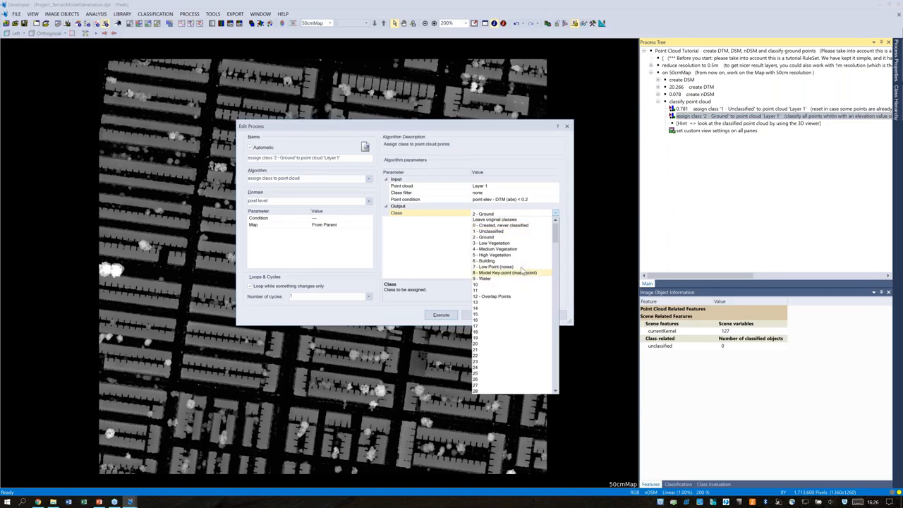
left_click(525, 133)
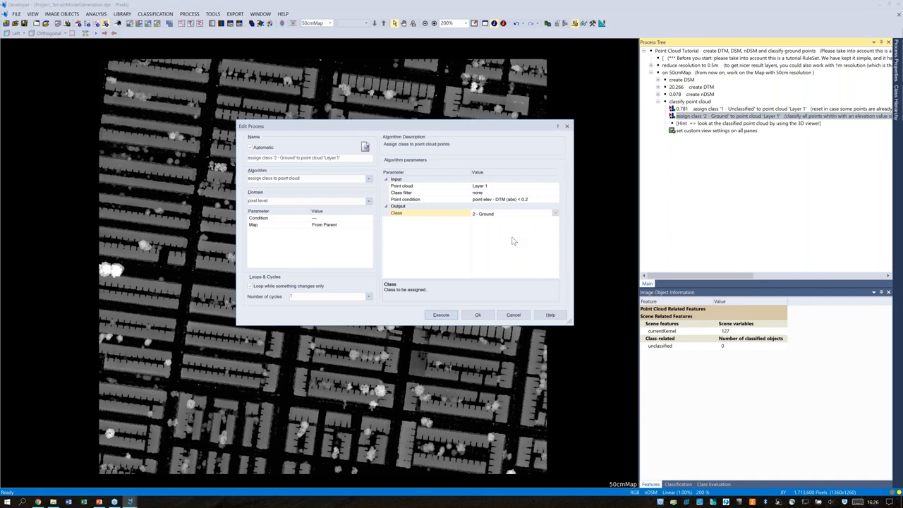
left_click(442, 314)
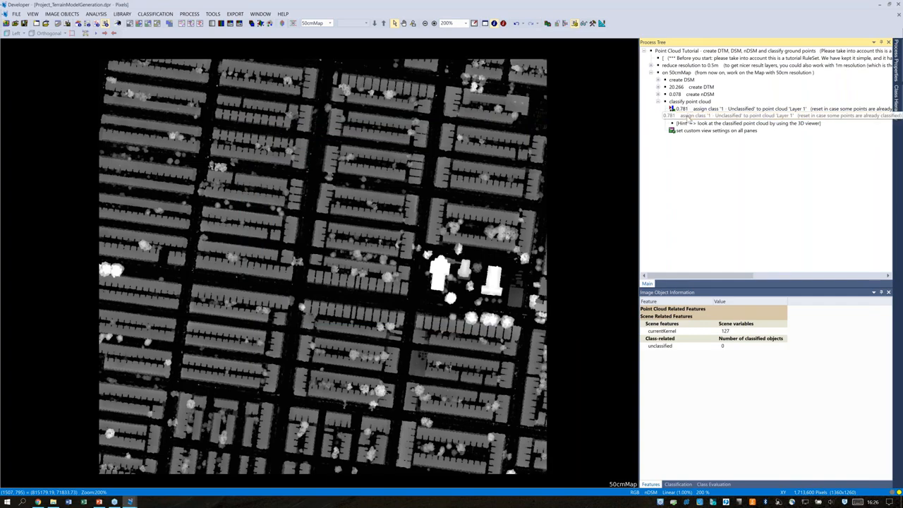
right_click(694, 117)
left_click(711, 131)
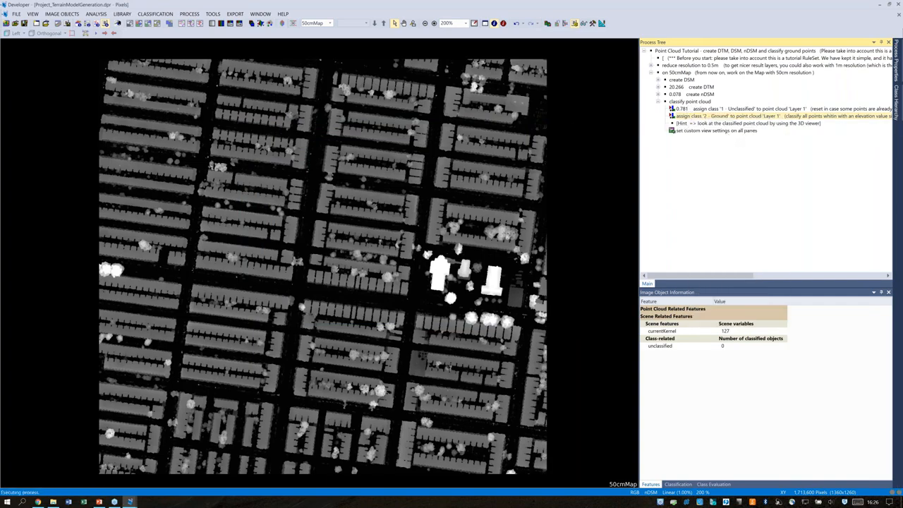
Execute the 'set custom view settings on all panes' process in the 'classify point cloud' branch.
left_click(725, 131)
right_click(725, 131)
left_click(746, 150)
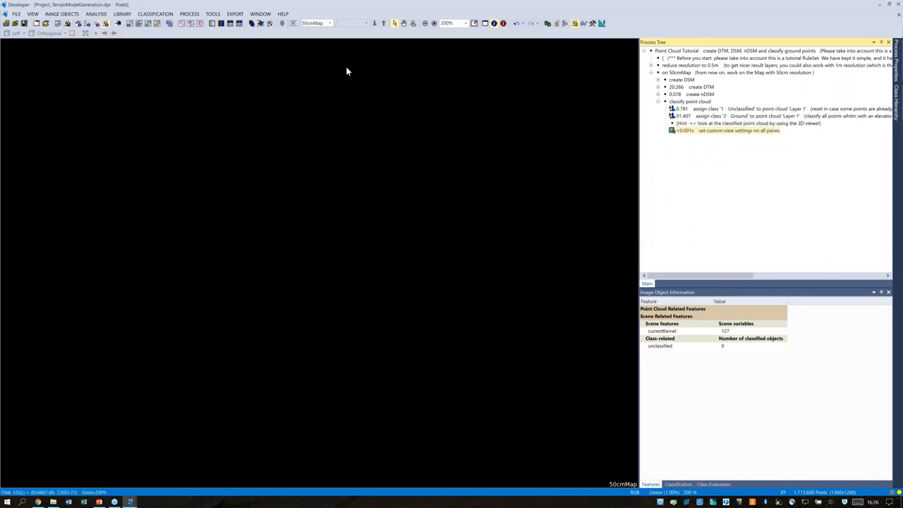
Set the point cloud's render mode to Classification in the Point Cloud View Settings and apply it to the map view.
left_click(271, 25)
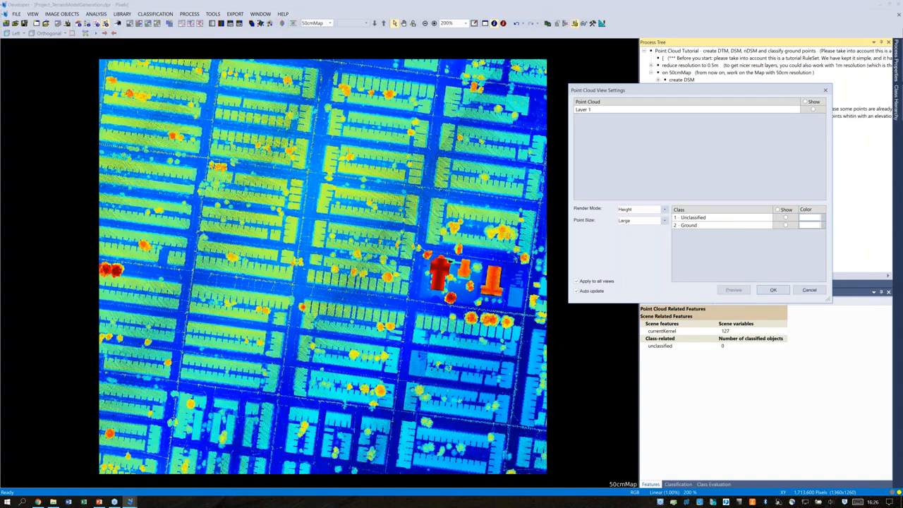
left_click(664, 209)
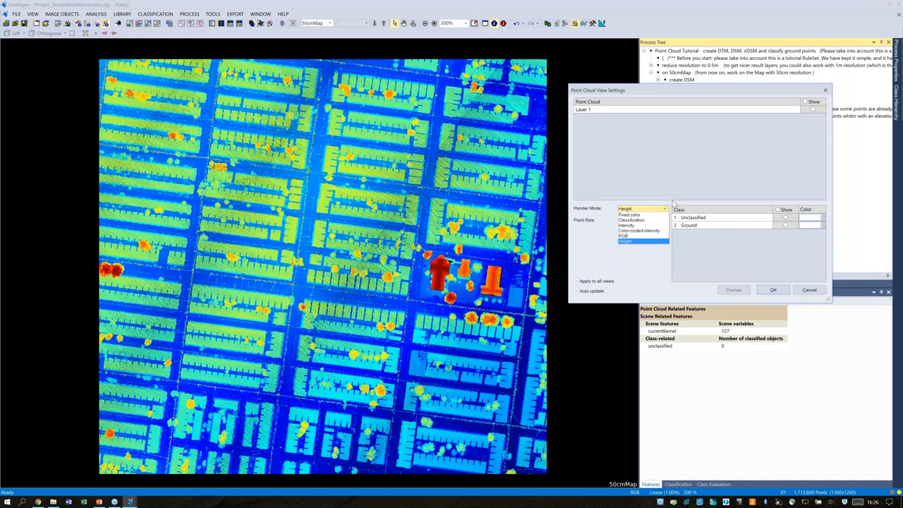
left_click(631, 219)
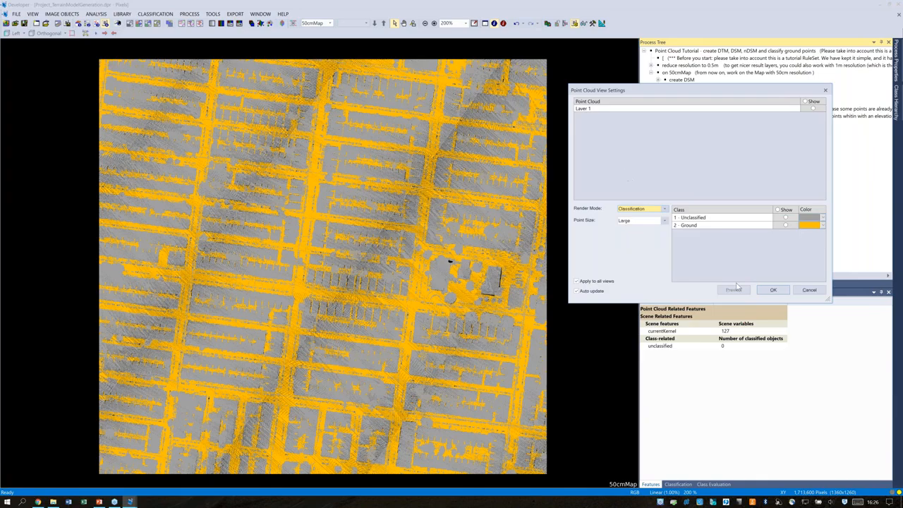
left_click(773, 290)
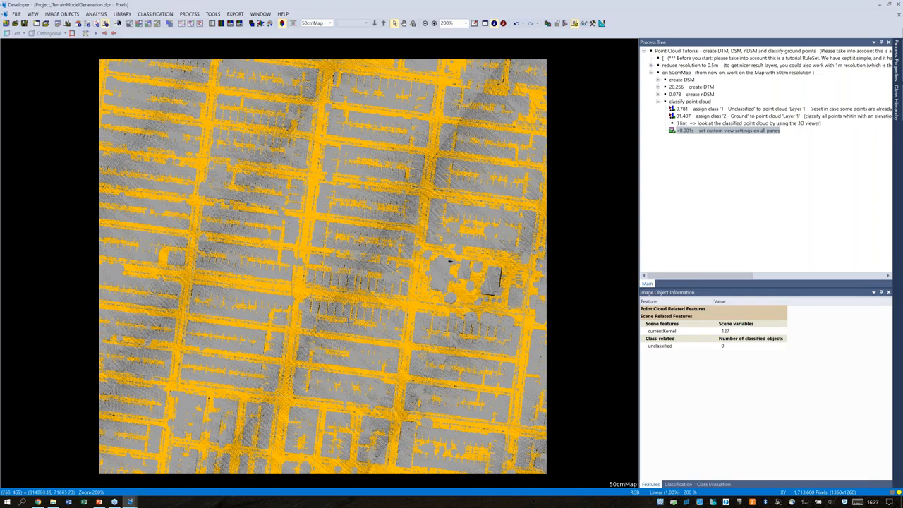
Show a small block of houses in a 3D view, set the point size to Extra Large, and examine the classified points.
key("F5")
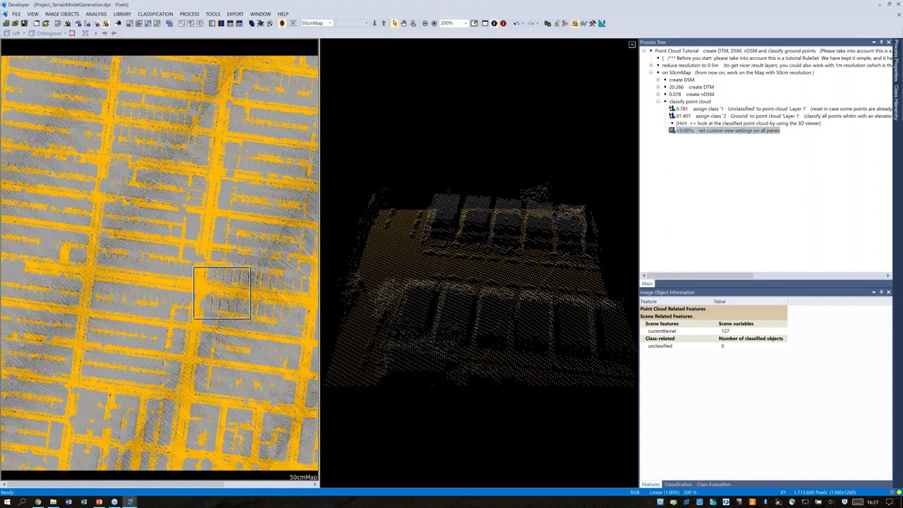
left_click(663, 219)
left_click(635, 242)
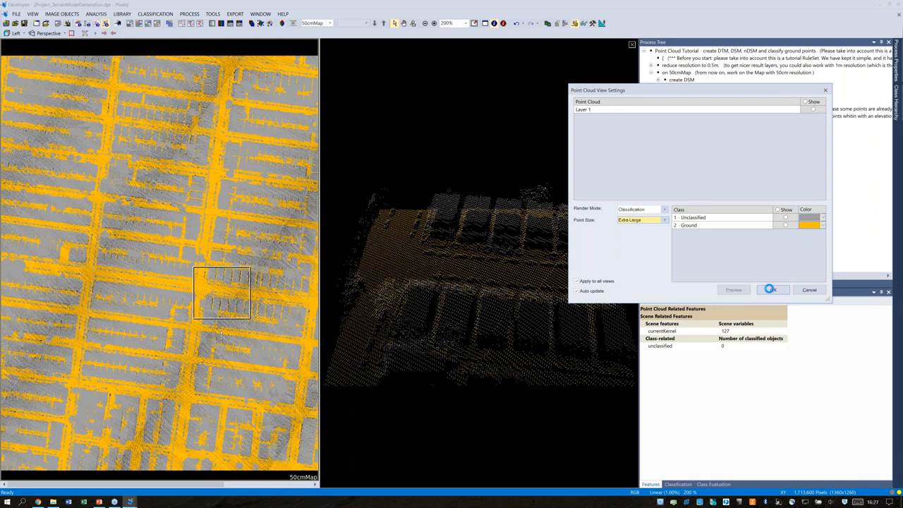
left_click(773, 290)
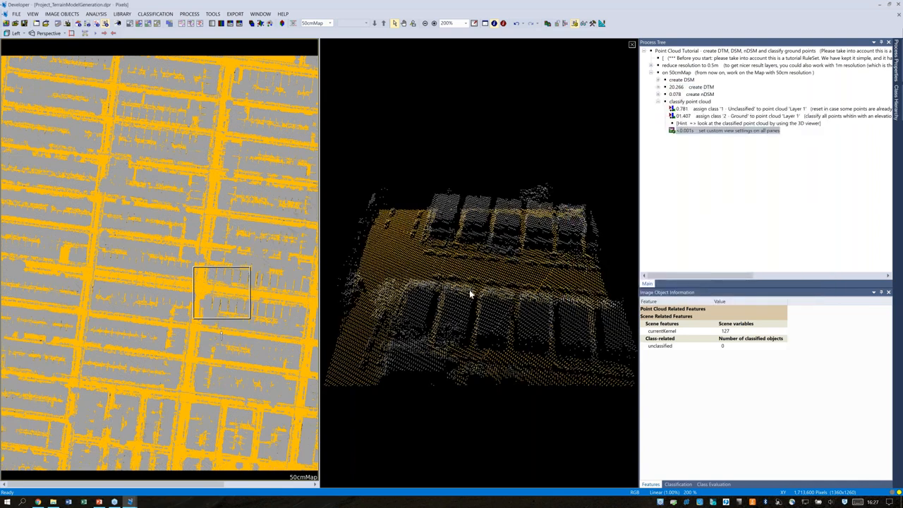
left_click_drag(470, 293, 476, 297)
left_click_drag(476, 297, 516, 293)
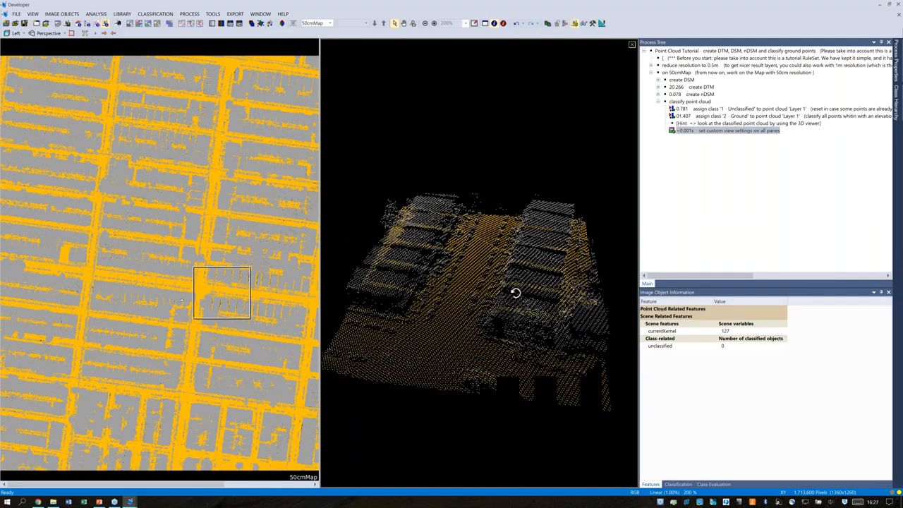
scroll(516, 293, "up", 3)
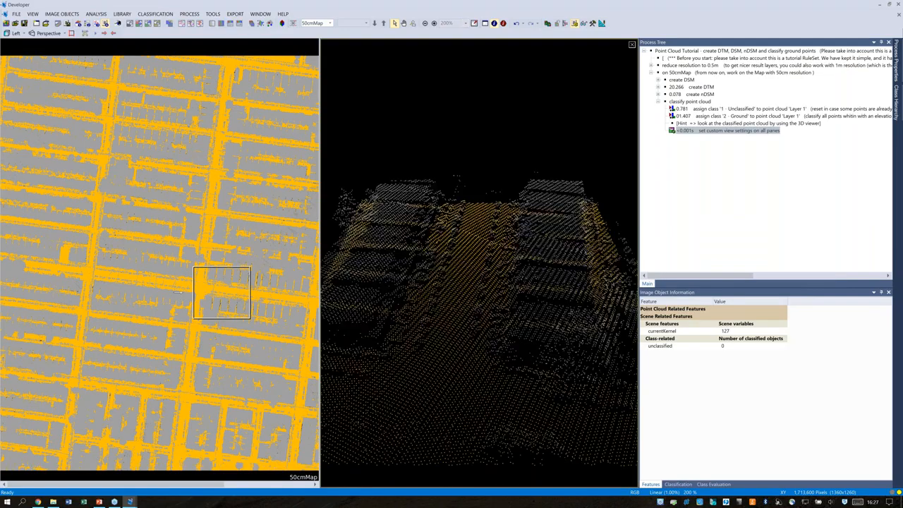
left_click_drag(473, 289, 439, 307)
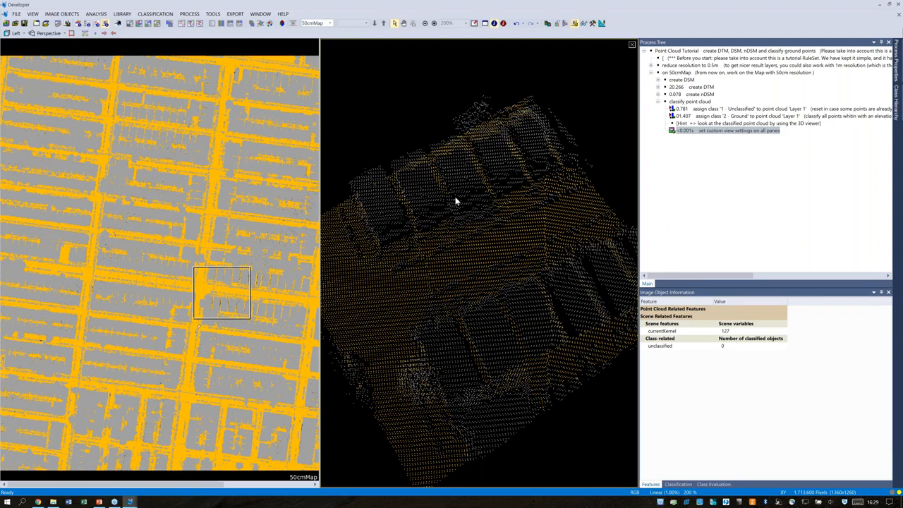
Collapse the 'classify point cloud' branch, and expand 'create DTM' down to approach 1 with the automatic ground classification, leaving its 'reshape' branch collapsed.
left_click(658, 101)
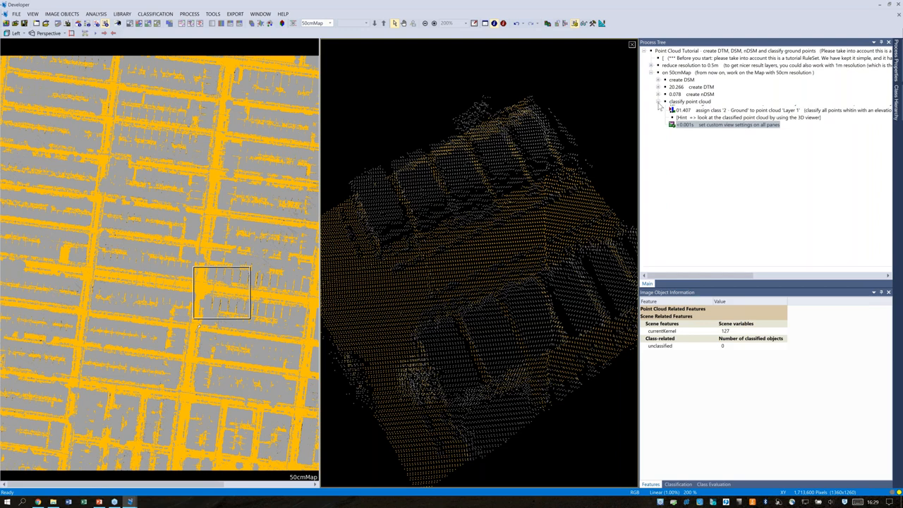
right_click(669, 134)
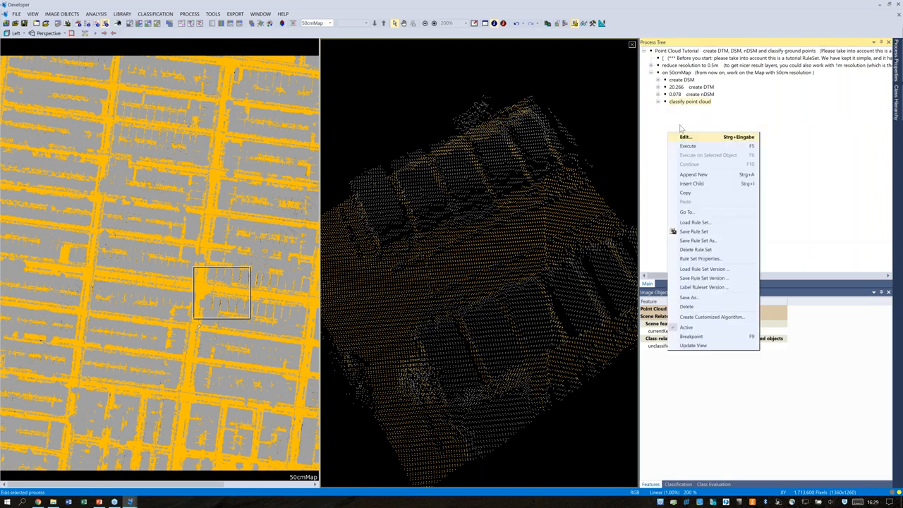
left_click(658, 87)
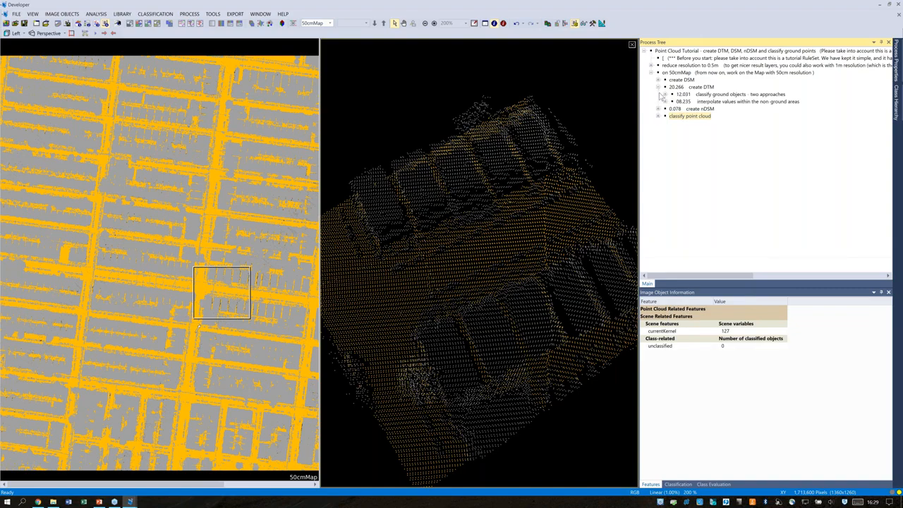
left_click(664, 94)
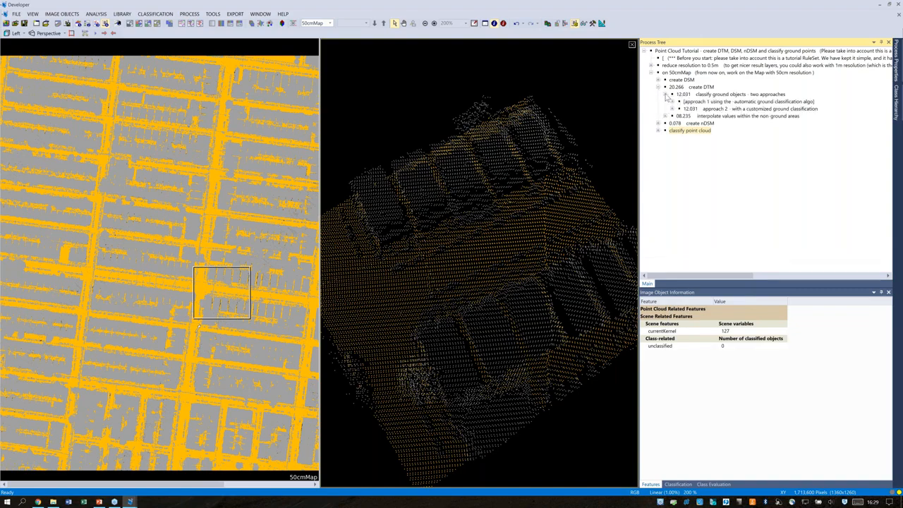
left_click(672, 102)
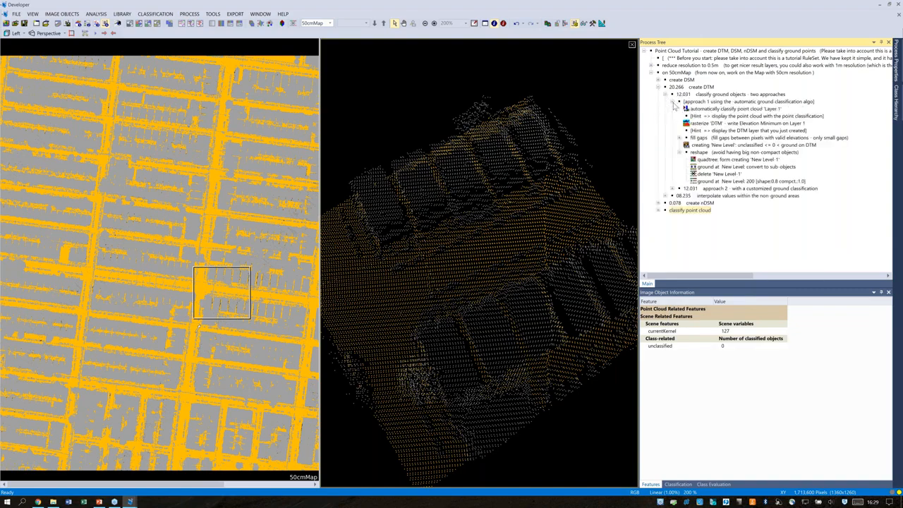
left_click(680, 139)
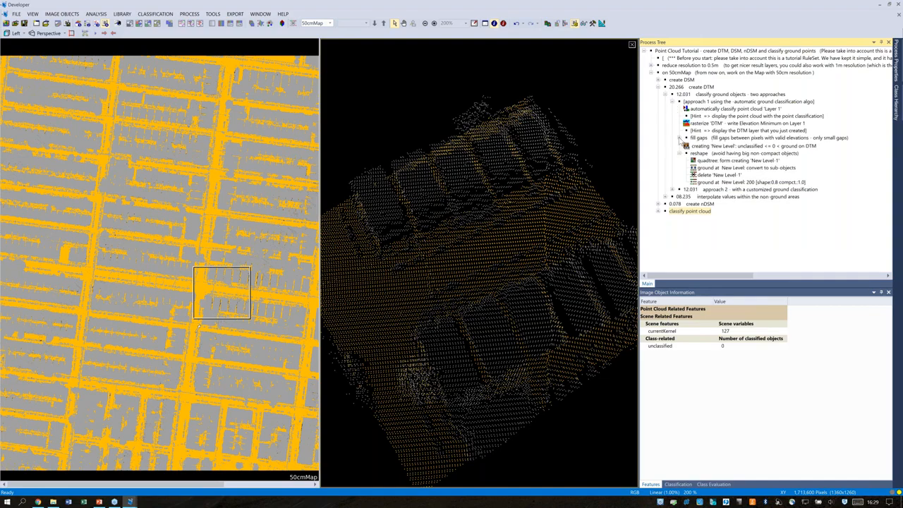
left_click(680, 140)
left_click(680, 140)
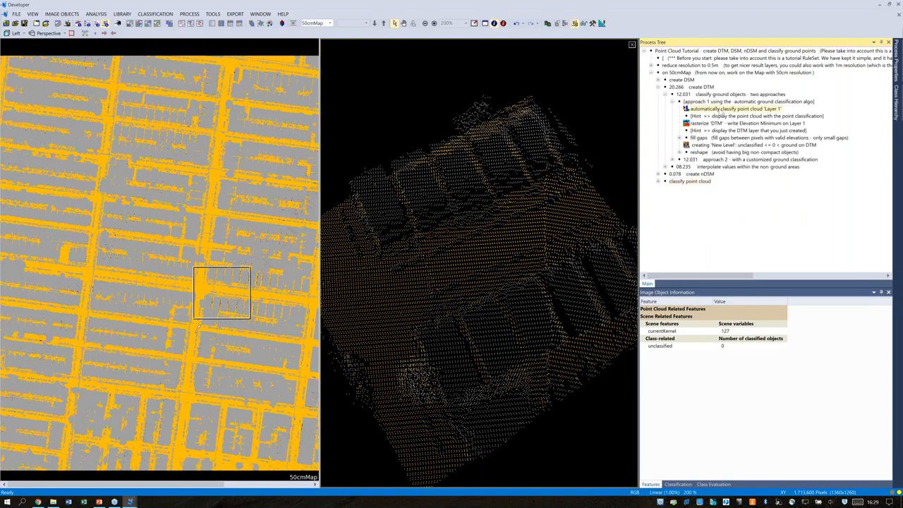
Examine the ground and building class ID settings of the automatic point cloud classification process for Layer 1, and close it without executing.
double_click(719, 109)
left_click_drag(516, 131, 589, 131)
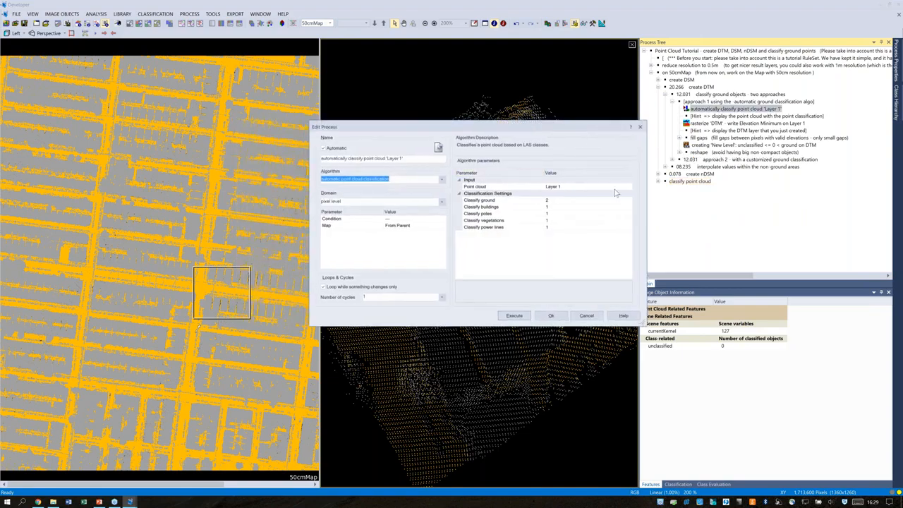
left_click(546, 199)
type("2")
left_click(590, 206)
left_click(628, 206)
left_click(628, 209)
left_click(629, 209)
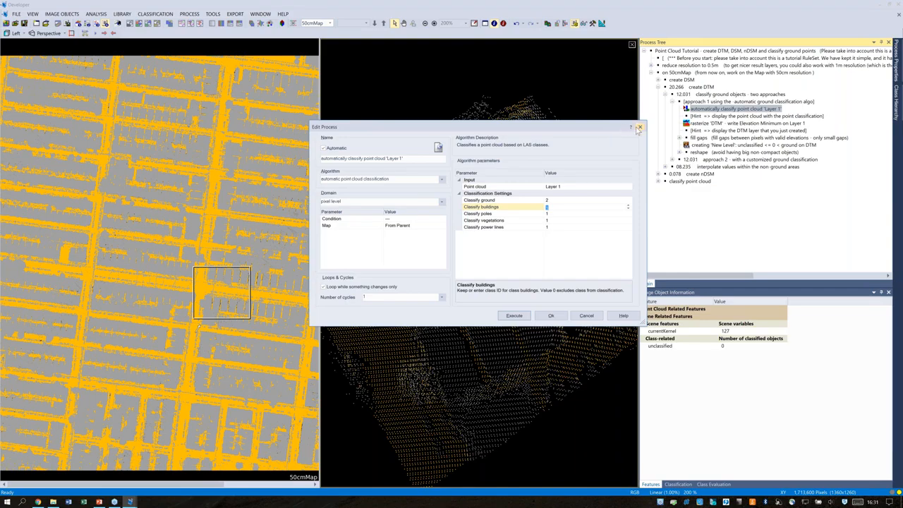
left_click(638, 128)
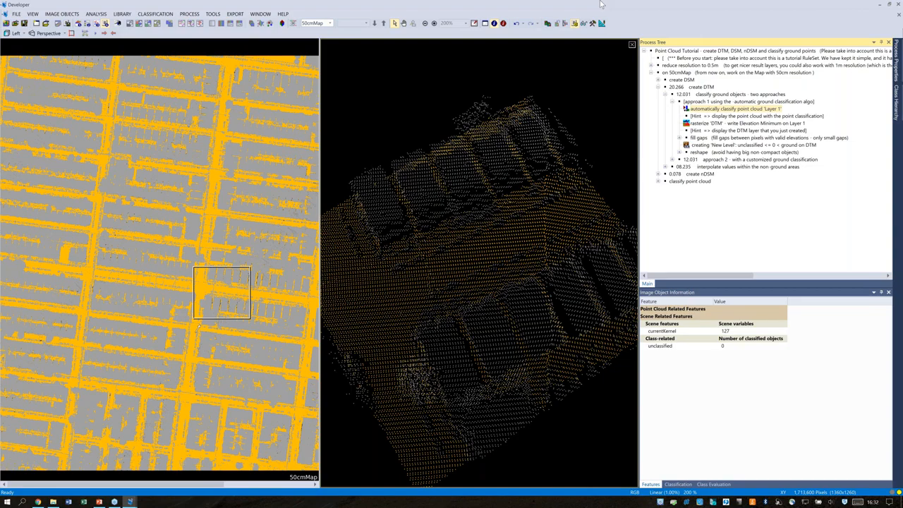
Close the 3D point cloud view, and switch to PowerPoint to present the slide show up to the 'CNN Overview' slide.
left_click(630, 45)
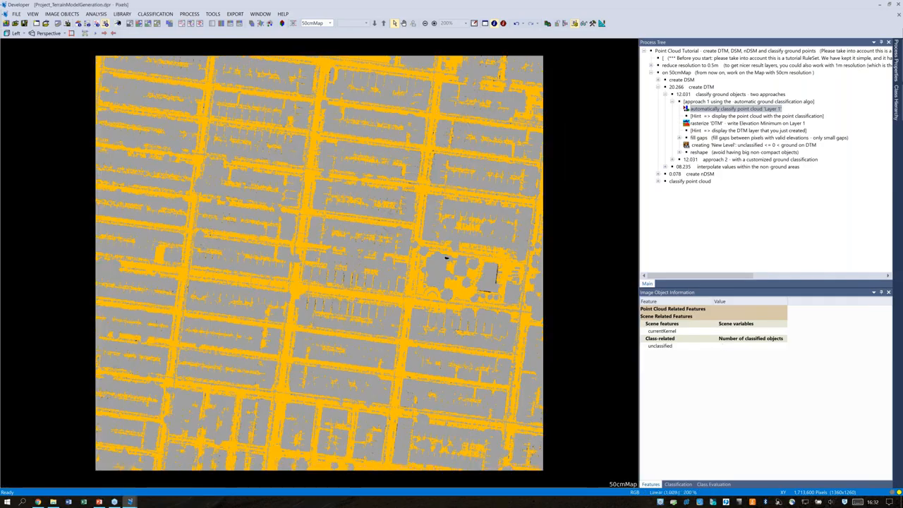
key("alt+Tab")
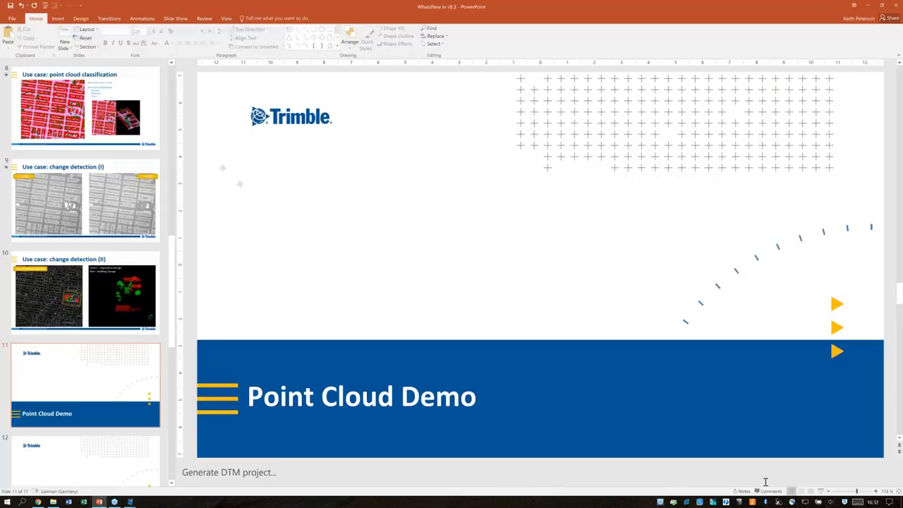
left_click(821, 491)
left_click(817, 229)
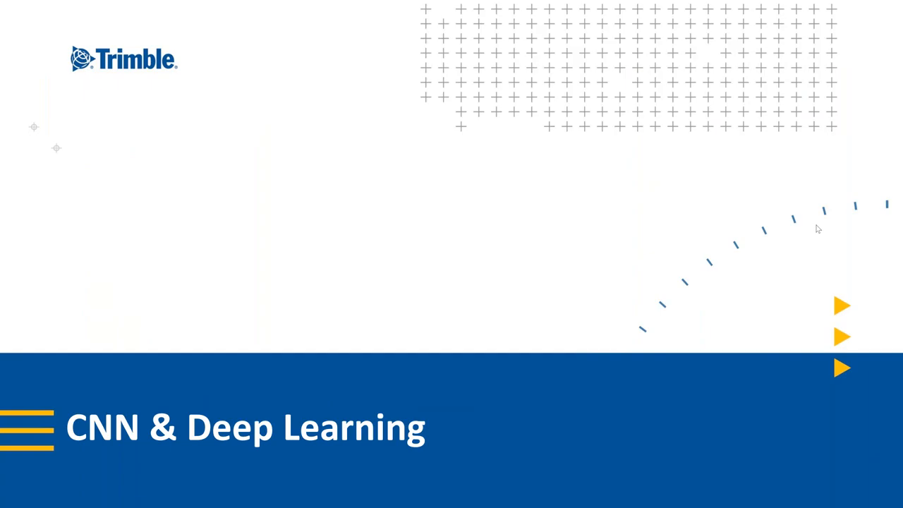
key("Right")
key("Right")
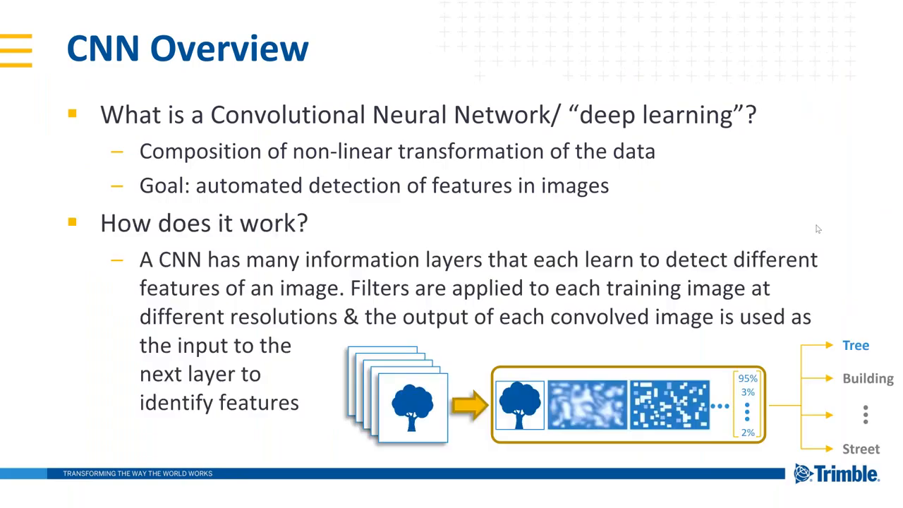
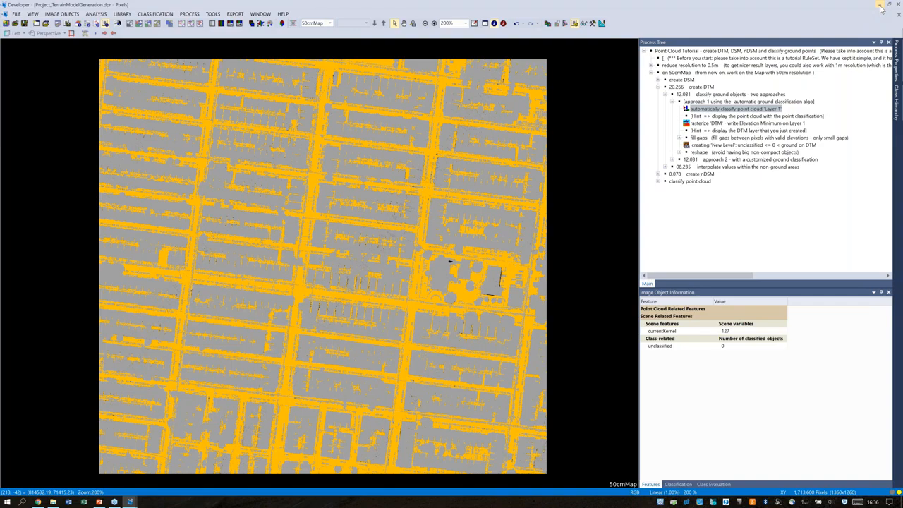
Switch to the CNN_Project window, examine the map symbols around the central towns up close, and fit the whole map in view.
left_click(880, 8)
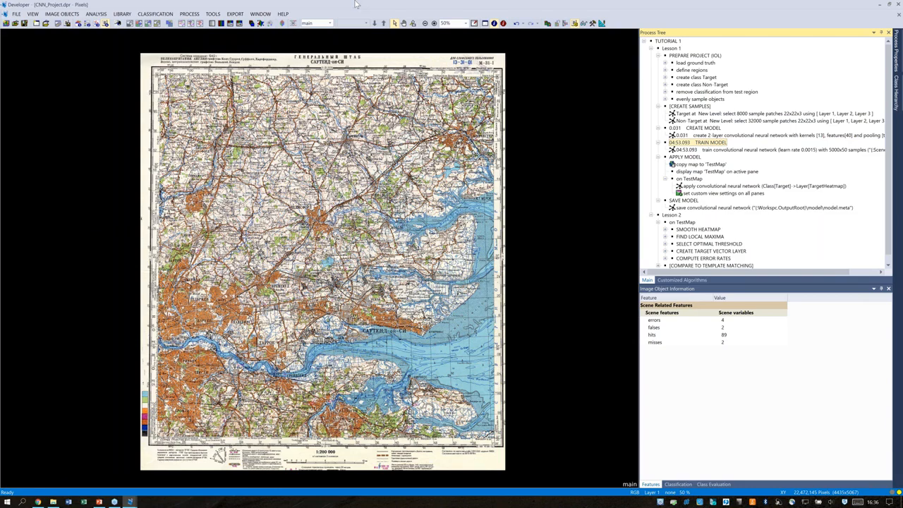
left_click(413, 23)
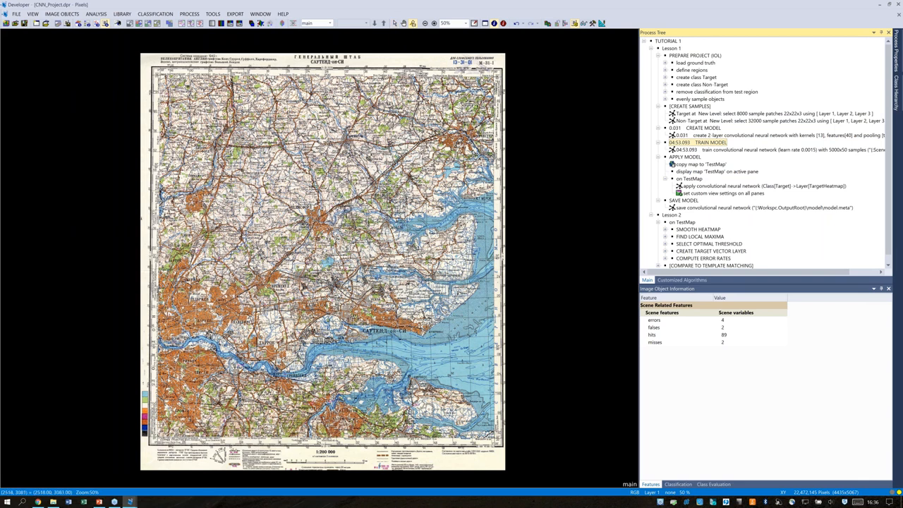
left_click(338, 205)
left_click(302, 252)
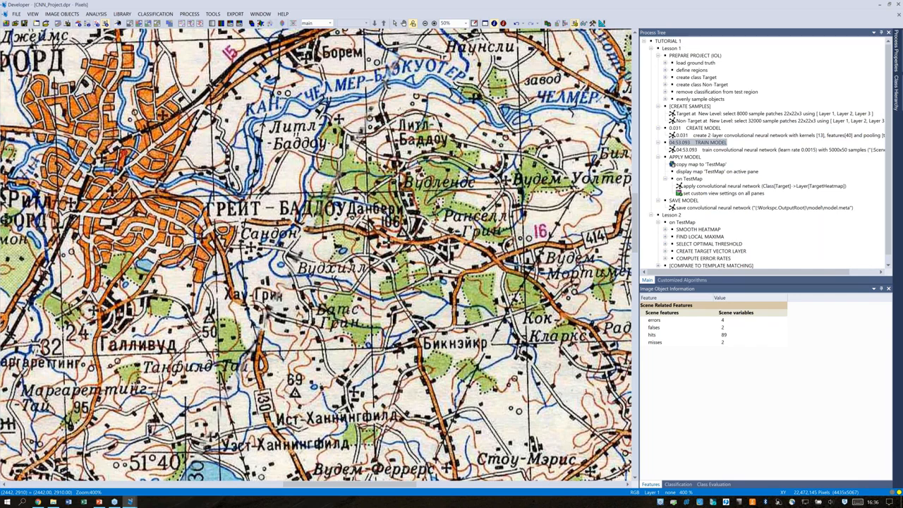
scroll(417, 254, "up", 2)
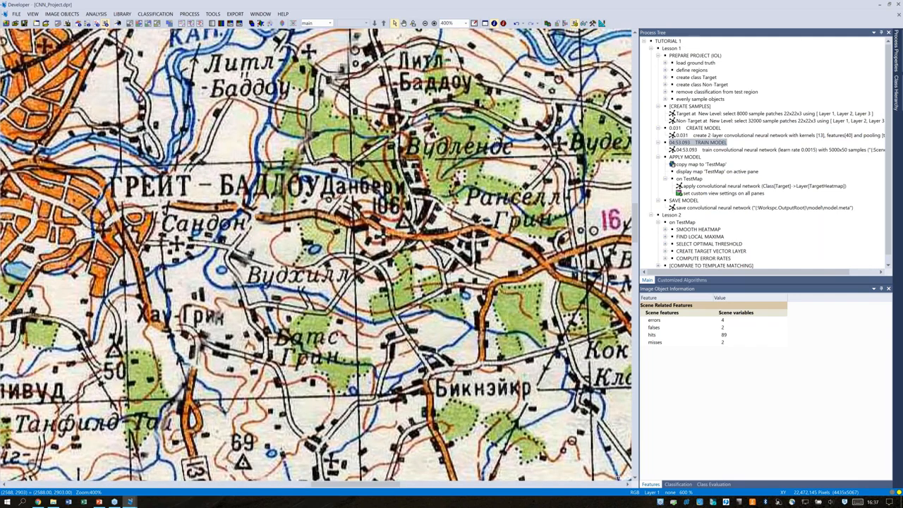
scroll(370, 236, "down", 2)
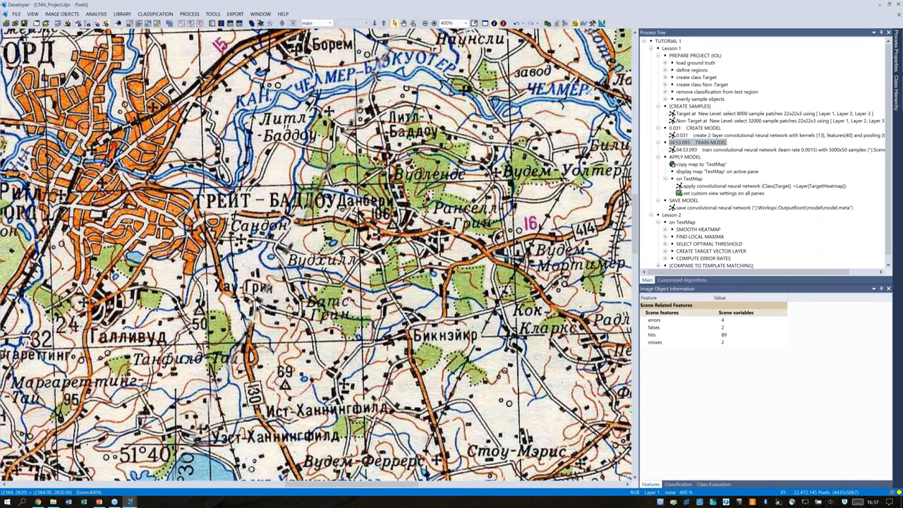
scroll(317, 257, "left", 3)
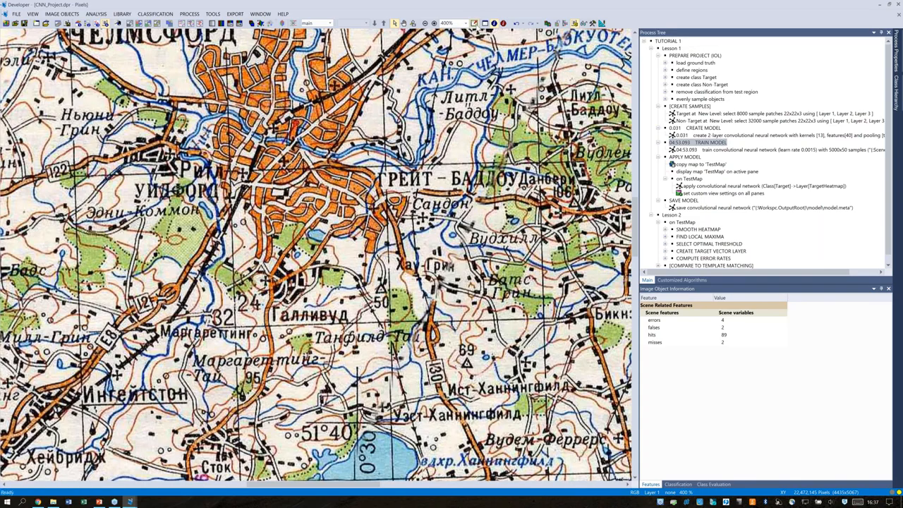
left_click(474, 23)
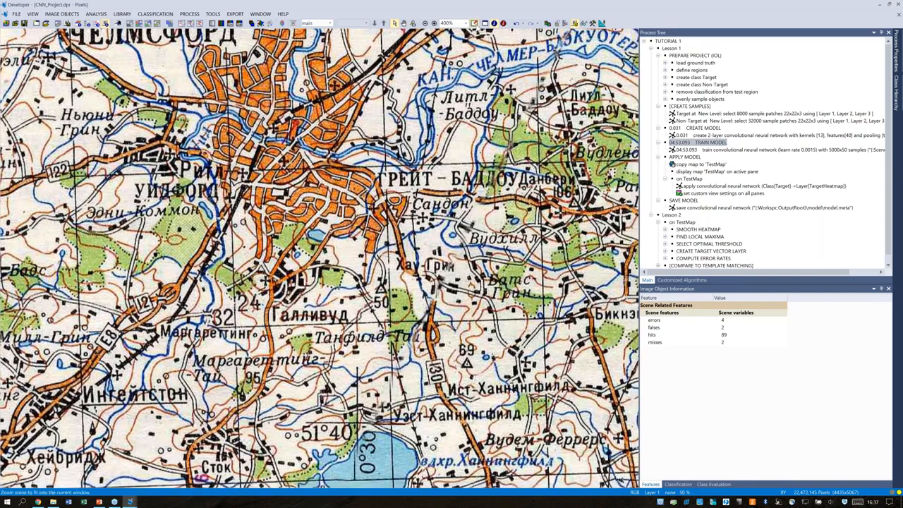
left_click(474, 23)
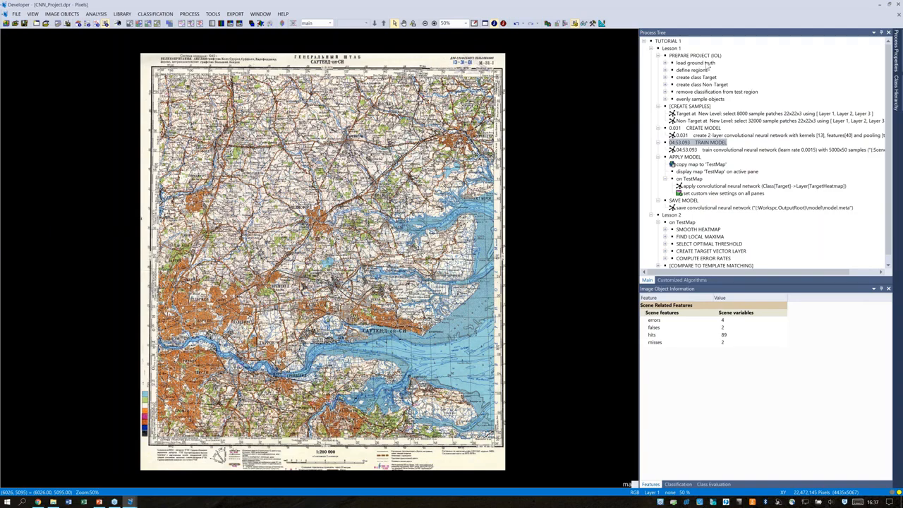
Execute the 'load ground truth' process under PREPARE PROJECT and inspect the loaded points on the map.
left_click(707, 63)
right_click(706, 67)
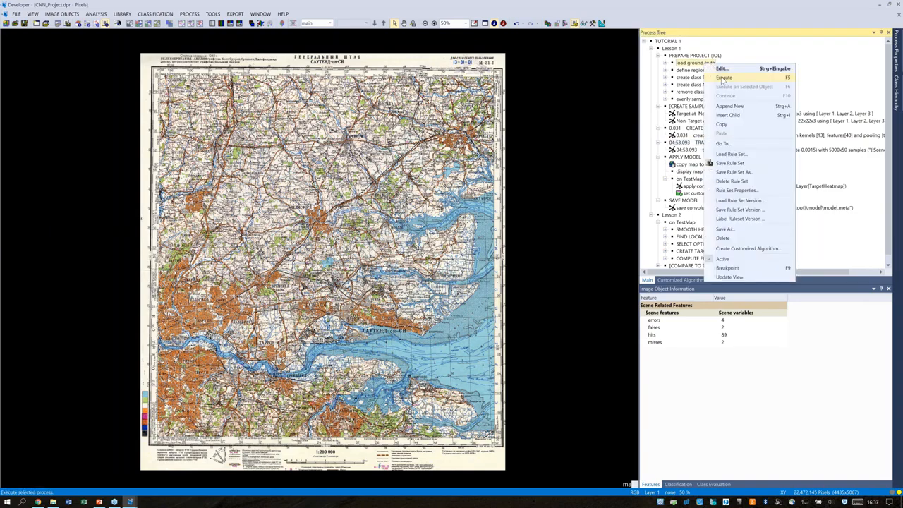
left_click(722, 79)
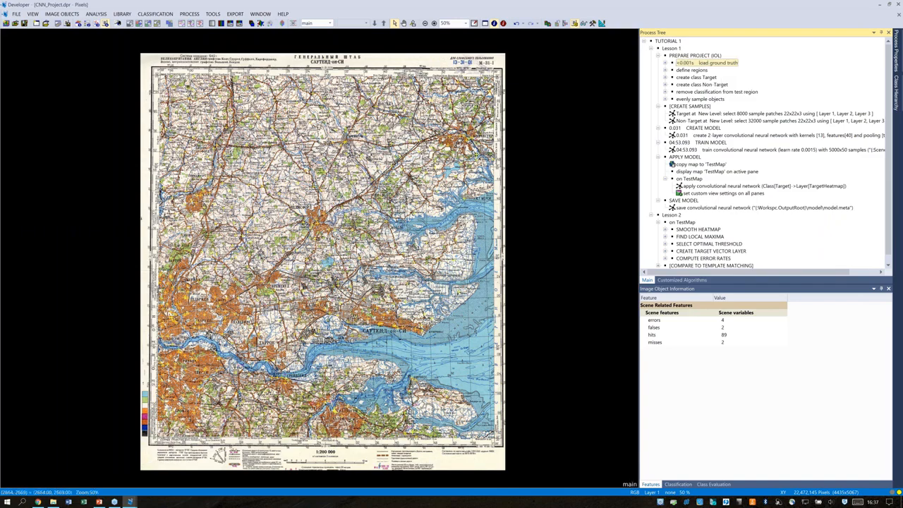
scroll(385, 189, "up", 1)
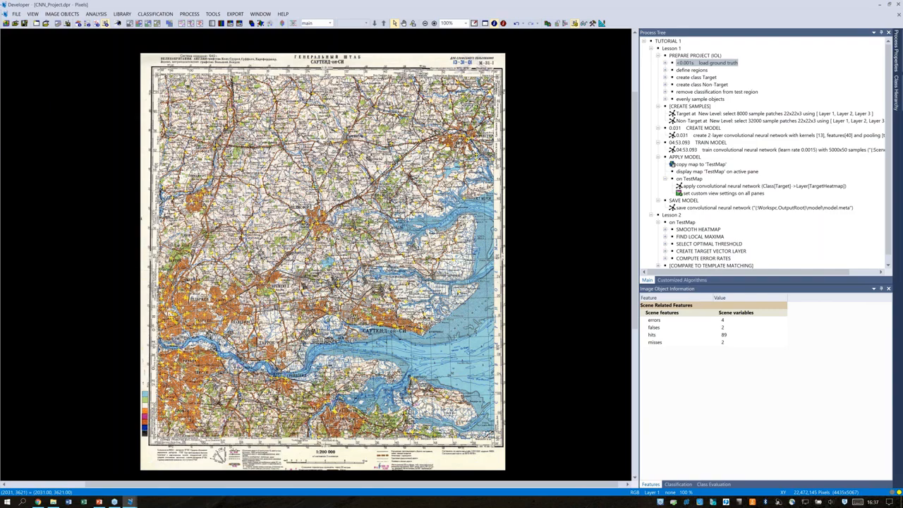
scroll(373, 185, "up", 1)
scroll(317, 257, "down", 1)
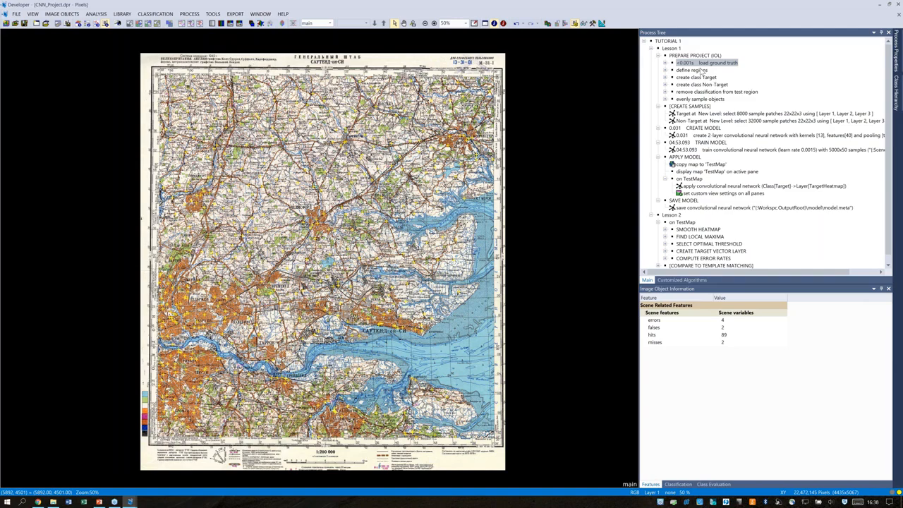
Execute the 'define regions' and 'create class Target' processes of the project preparation.
left_click(702, 71)
right_click(702, 72)
left_click(706, 74)
left_click(705, 79)
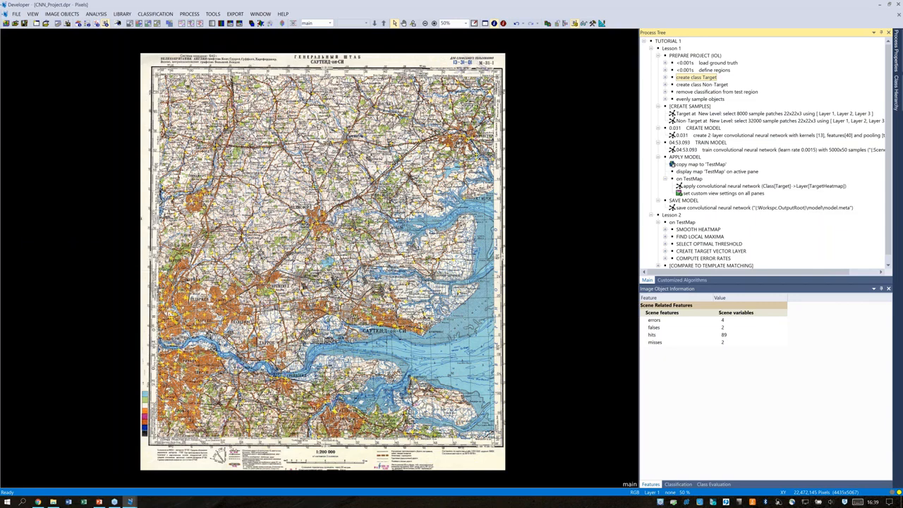
right_click(704, 78)
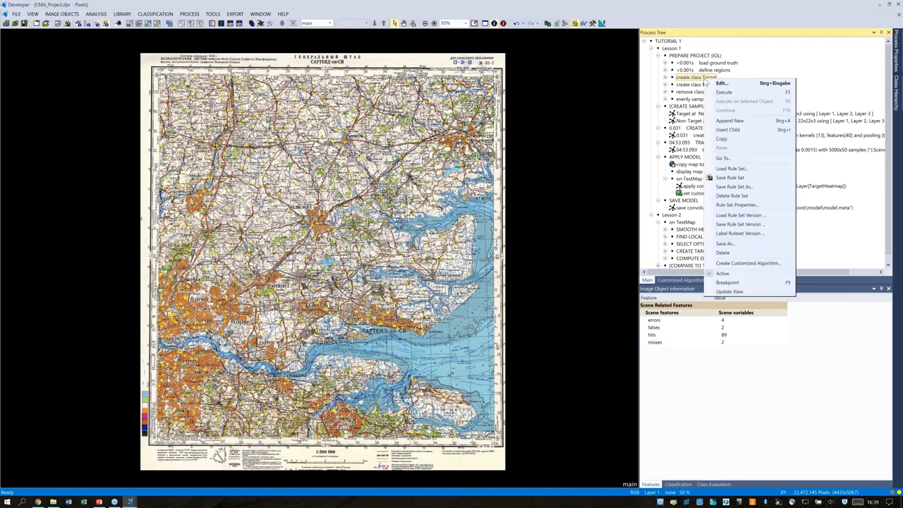
left_click(725, 92)
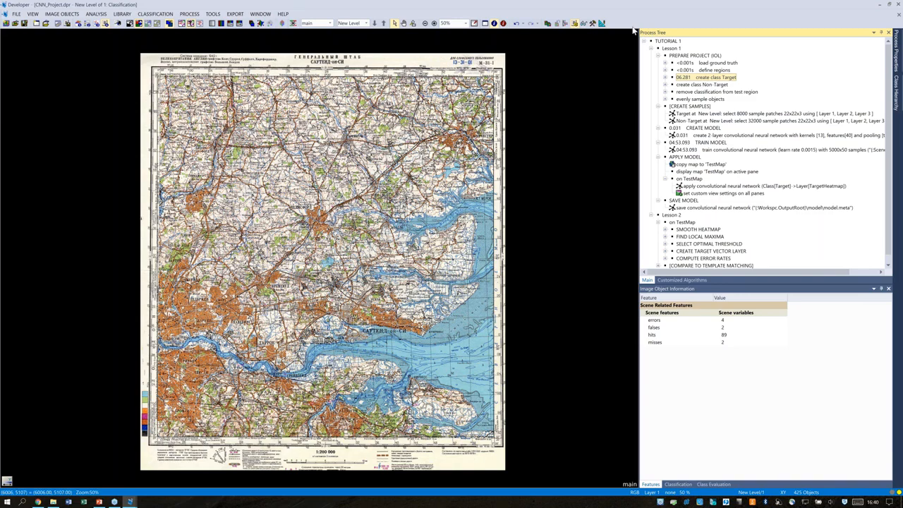
Inspect the classified Target crosses up close around the large town in the map's upper part.
left_click(415, 26)
left_click(331, 165)
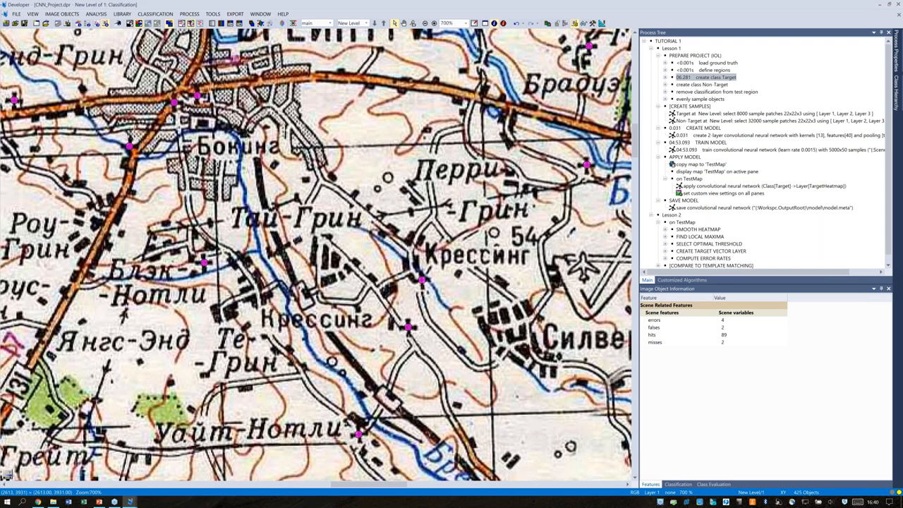
left_click_drag(212, 146, 289, 196)
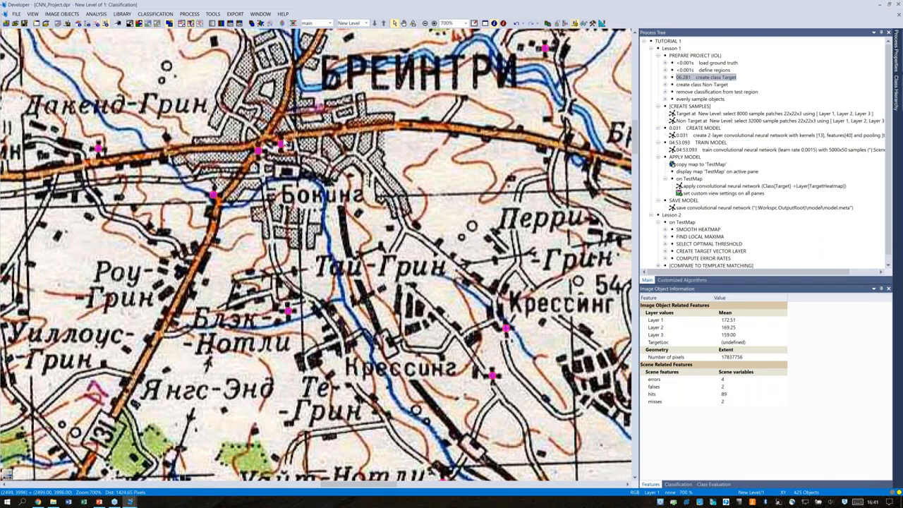
left_click(281, 144)
mouse_move(204, 186)
mouse_move(281, 103)
Review the child processes of 'create class Non-Target', collapse the branch, and execute it.
left_click(666, 86)
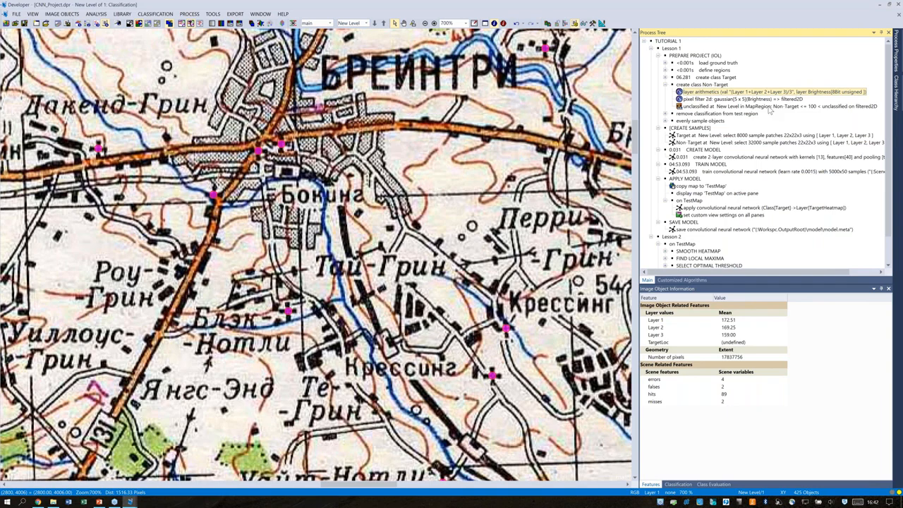
key("Delete")
right_click(676, 84)
left_click(717, 103)
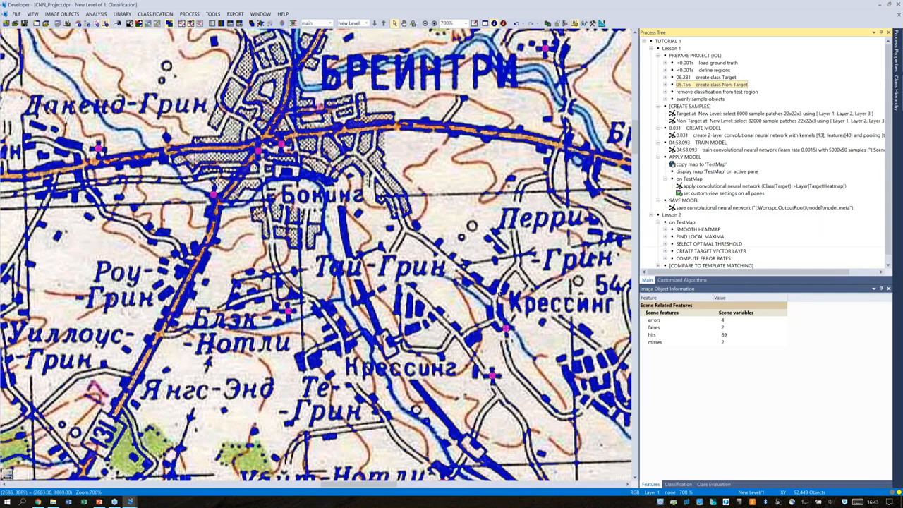
left_click(498, 242)
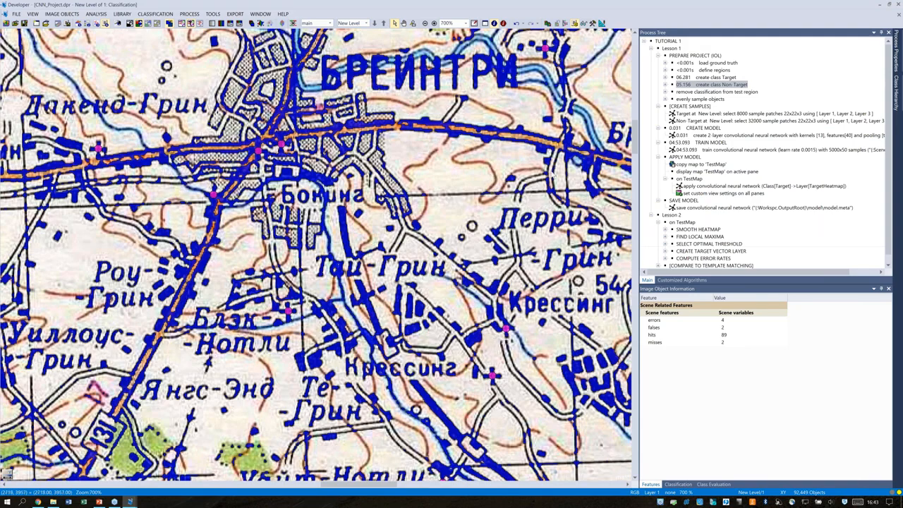
Execute 'remove classification from test region' and show the whole map.
left_click(688, 99)
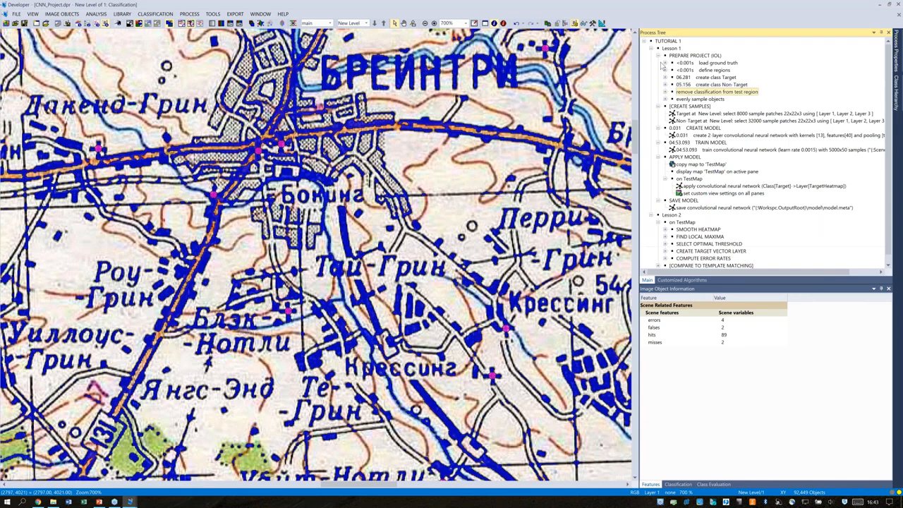
right_click(702, 95)
left_click(726, 107)
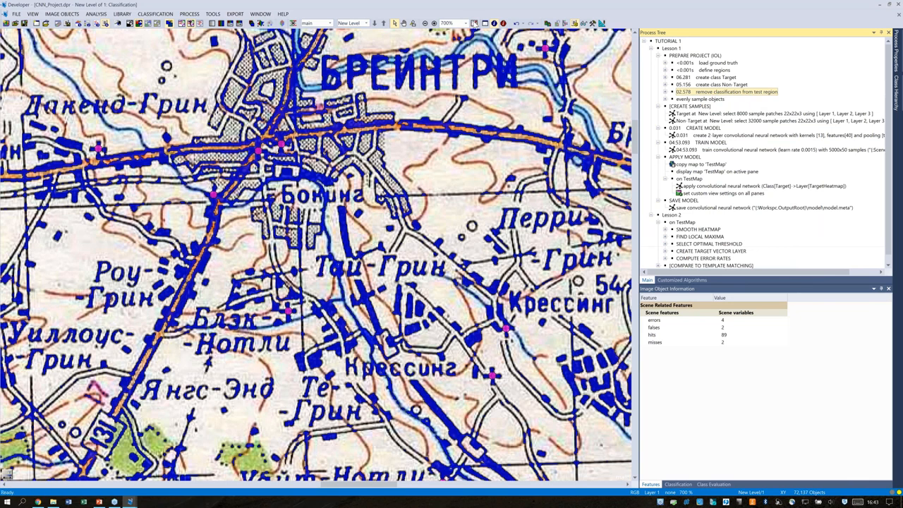
left_click(474, 23)
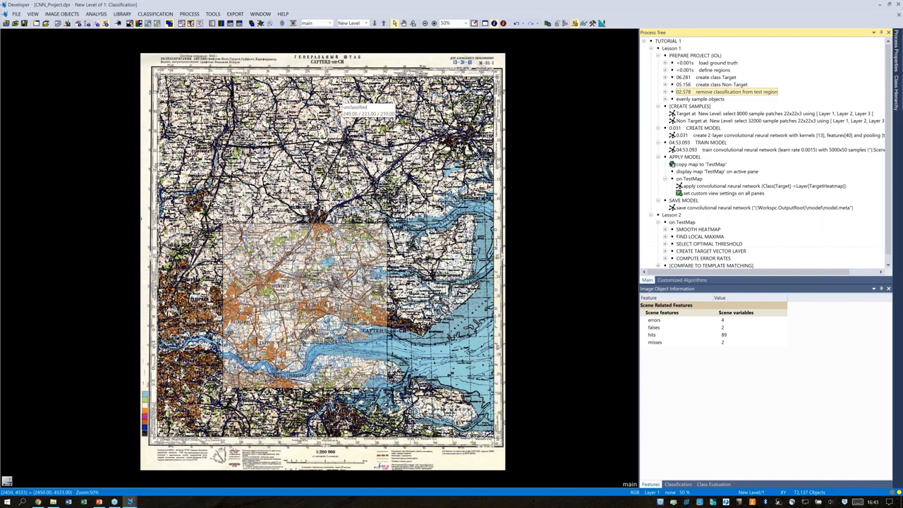
Execute the 'evenly sample objects' process.
left_click(705, 99)
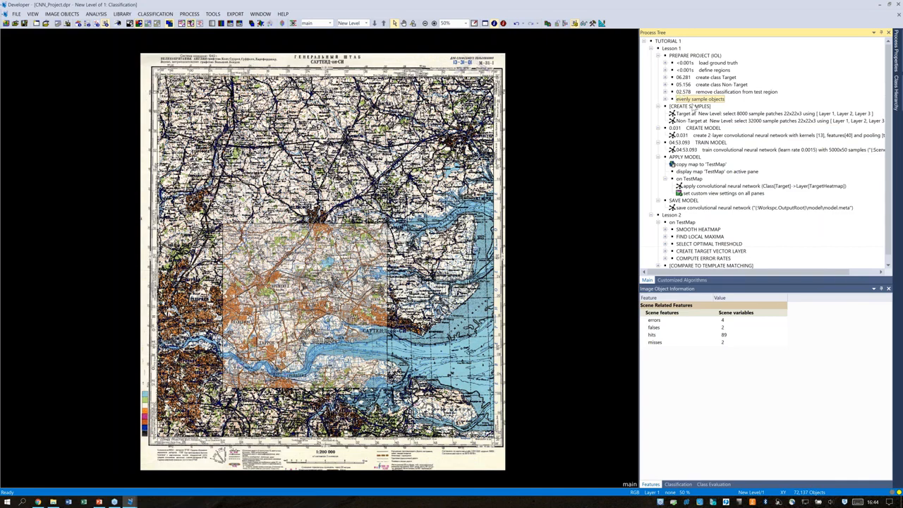
right_click(697, 104)
left_click(717, 116)
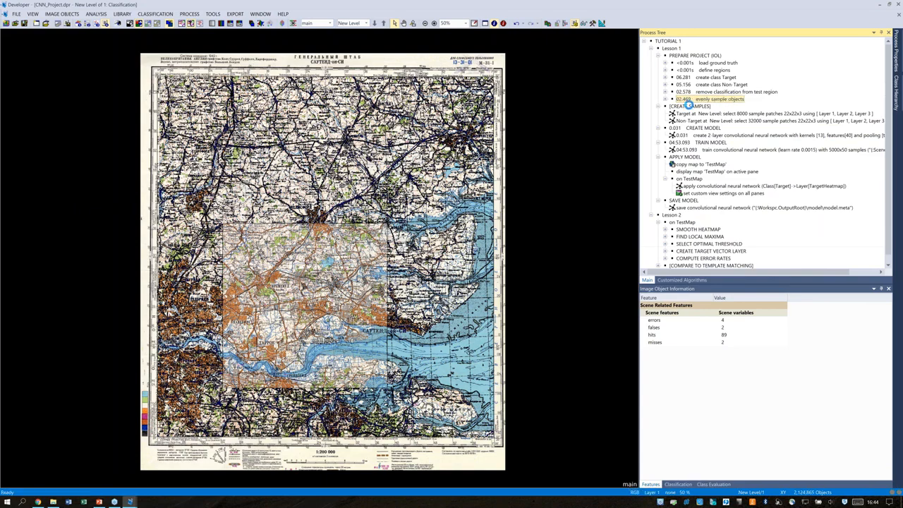
left_click(505, 200)
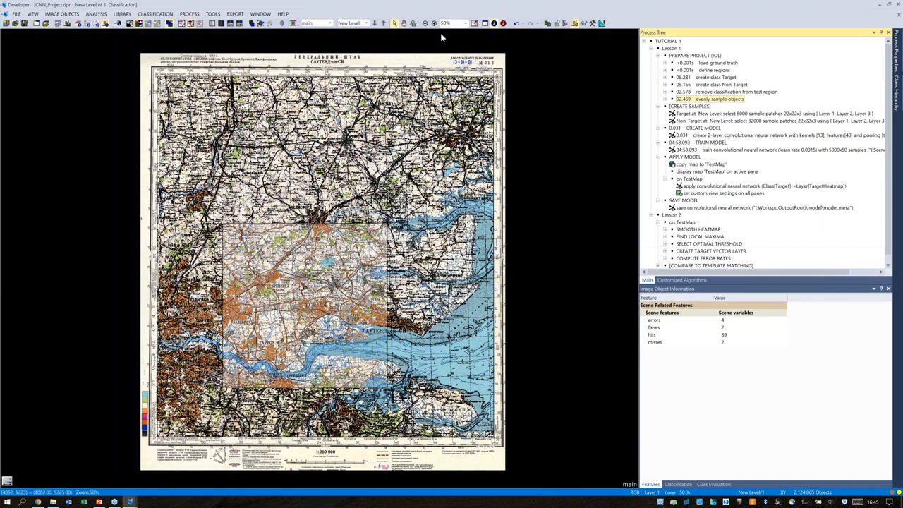
Inspect the Target and Non-Target sample objects up close around the town, selecting a single object to see its feature values.
left_click(412, 24)
left_click(344, 150)
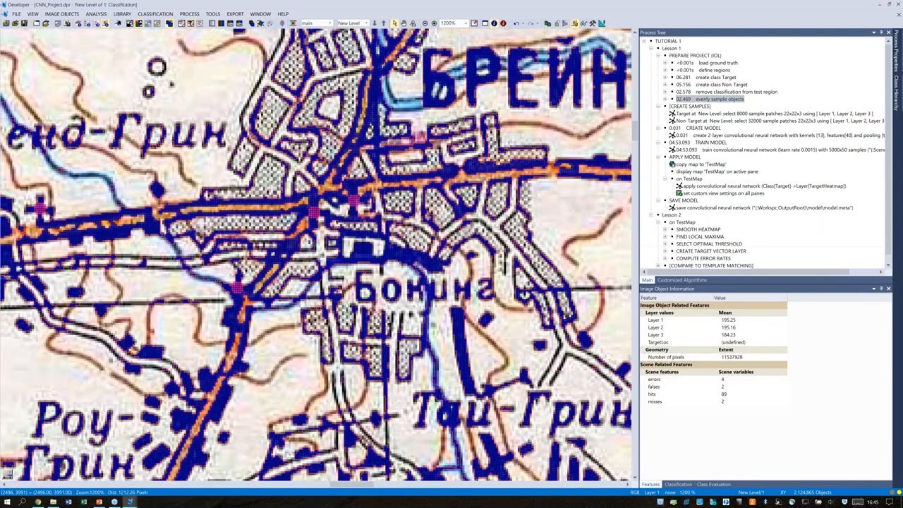
left_click(358, 208)
left_click(472, 165)
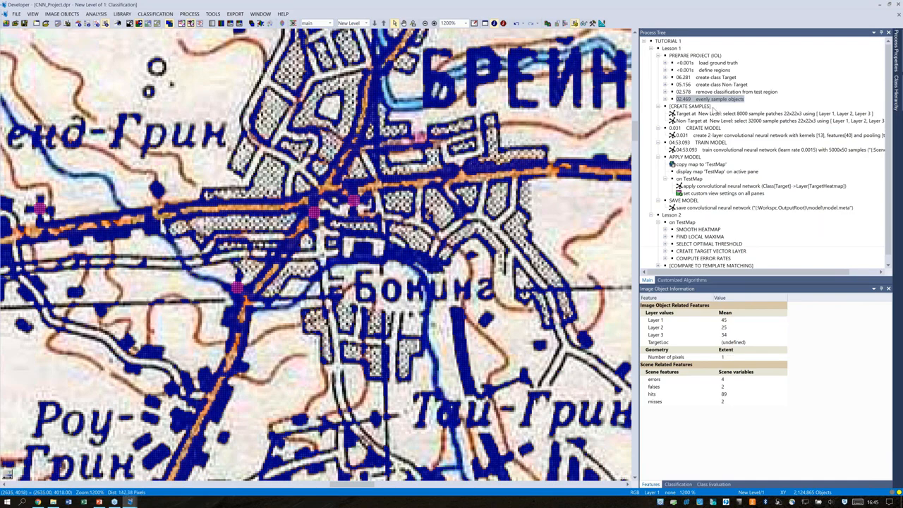
Open the Target sample patch process under CREATE SAMPLES for editing and look through the available convolutional neural network algorithms.
right_click(706, 106)
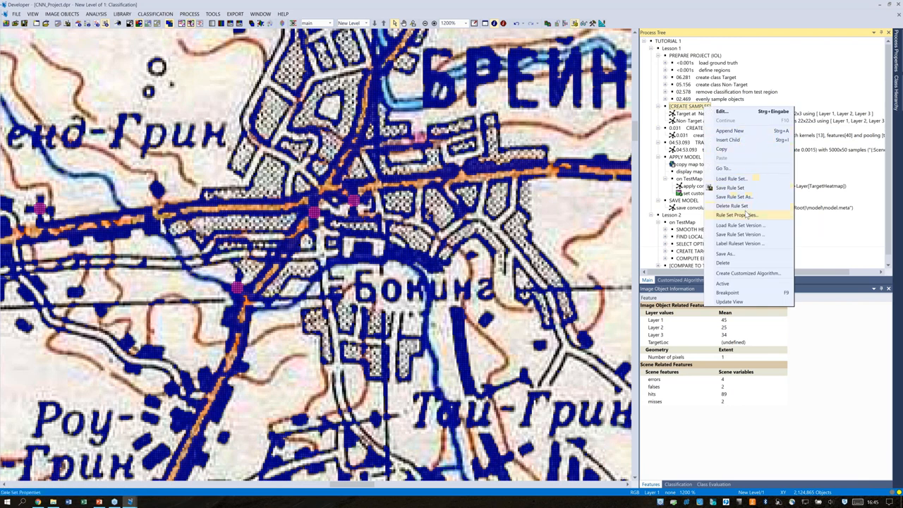
left_click(772, 18)
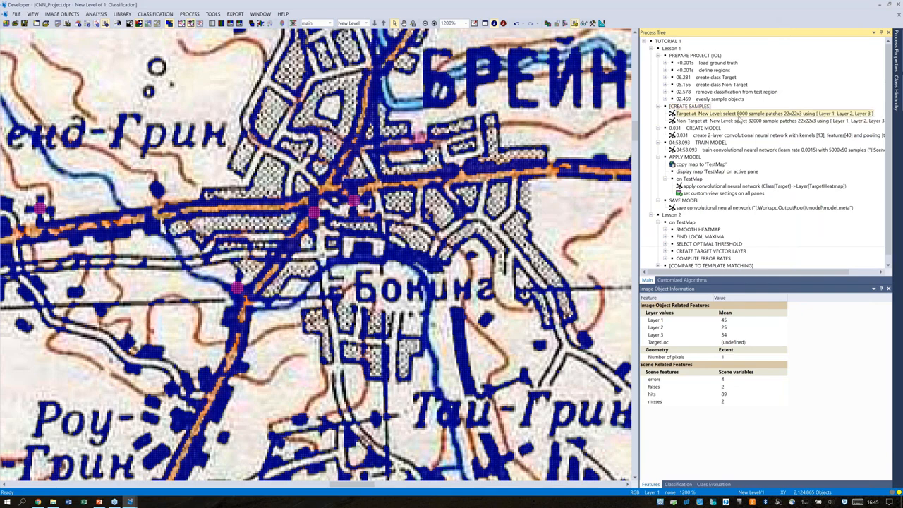
double_click(749, 115)
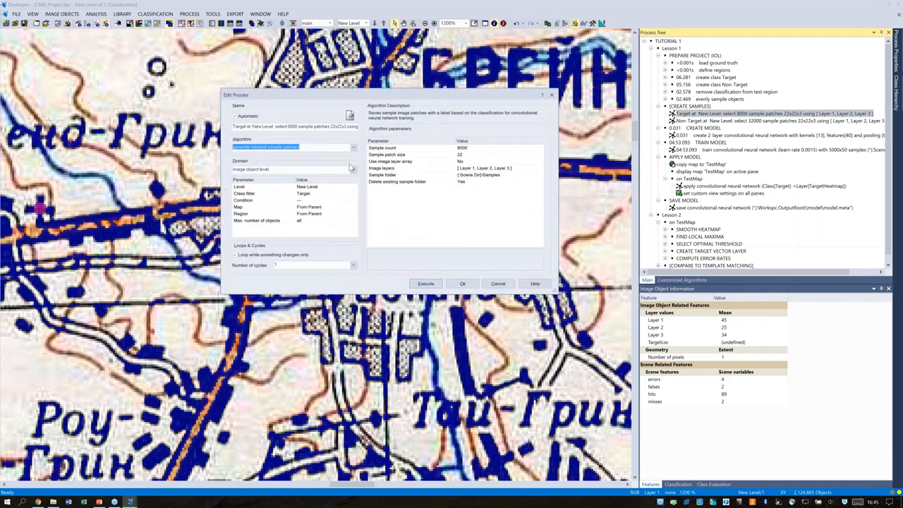
left_click(353, 147)
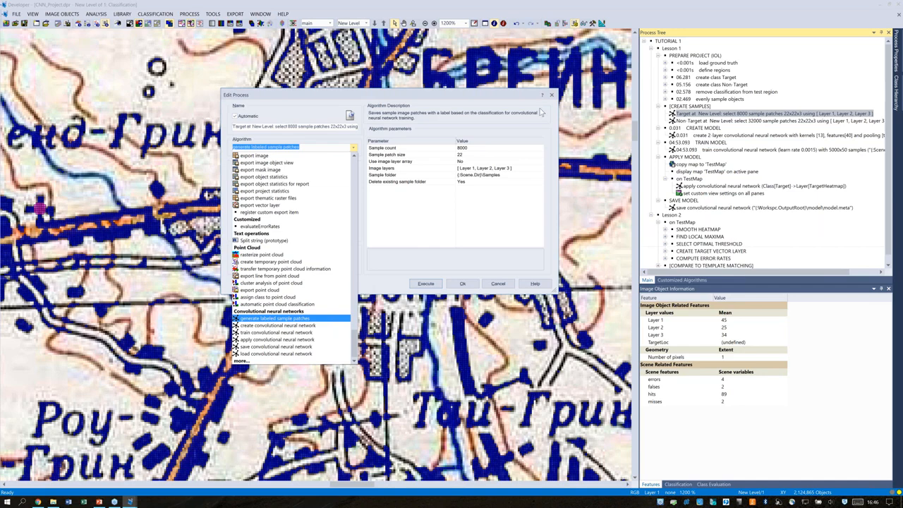
left_click(491, 93)
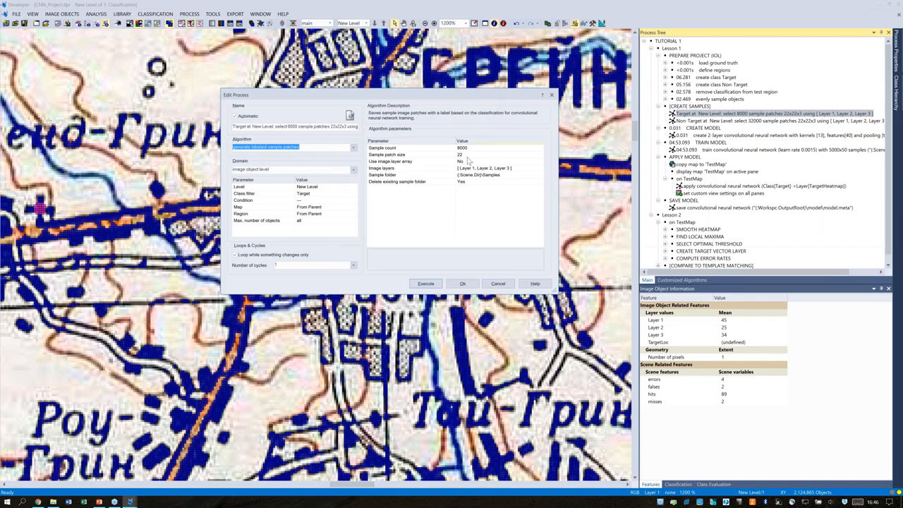
Read the descriptions of the sample patch size, image layers and sample folder parameters, and close the Target process without changes.
left_click(423, 155)
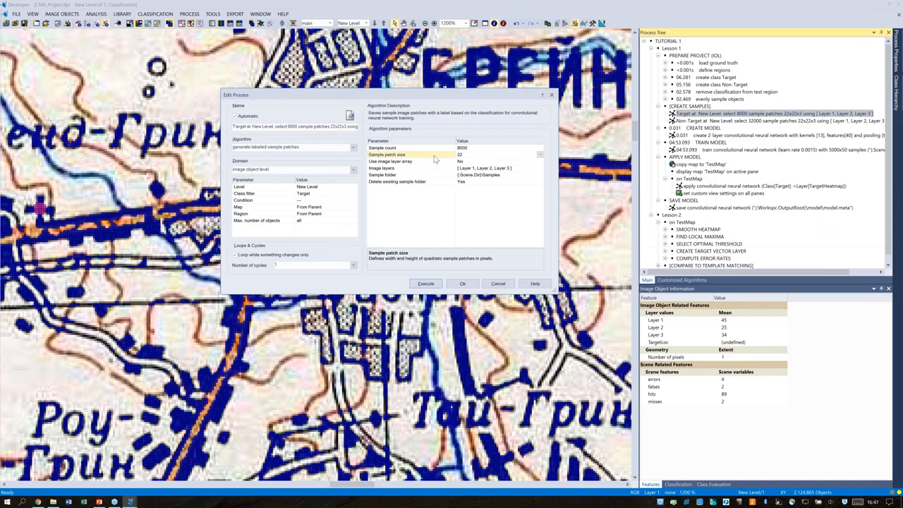
left_click(409, 169)
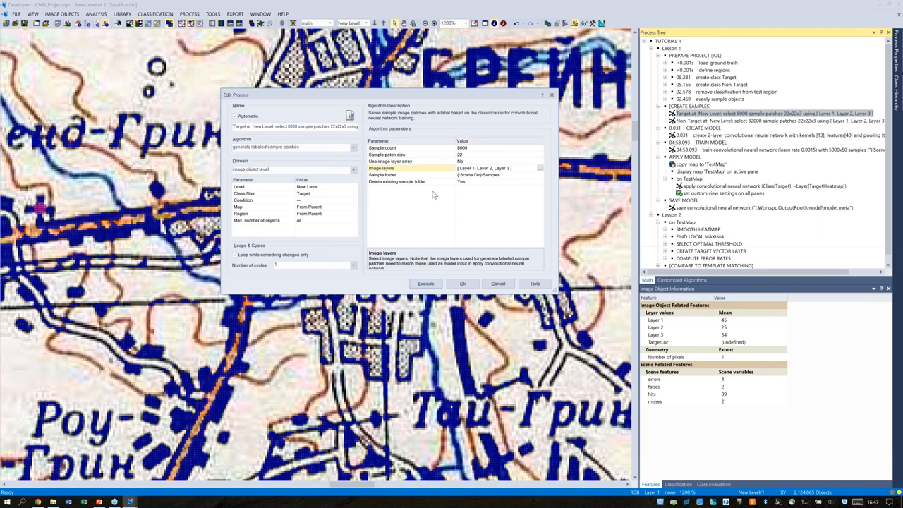
left_click(390, 175)
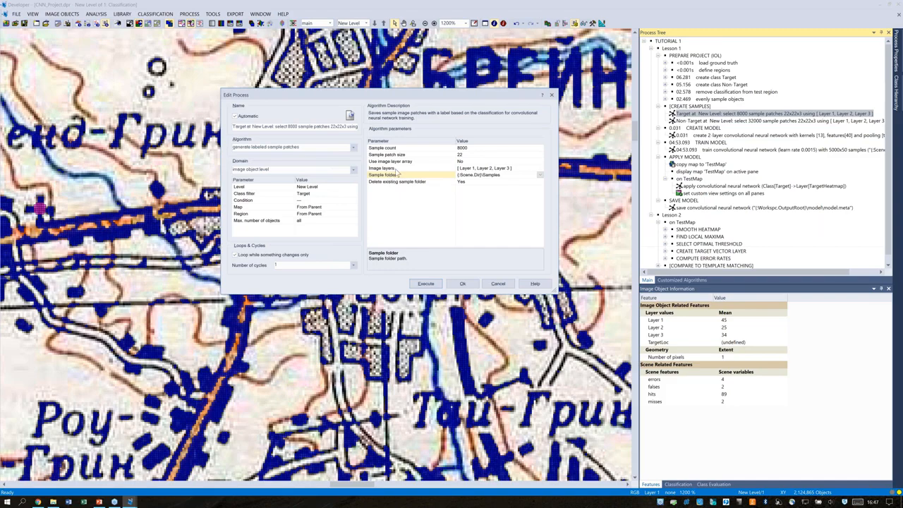
left_click(505, 286)
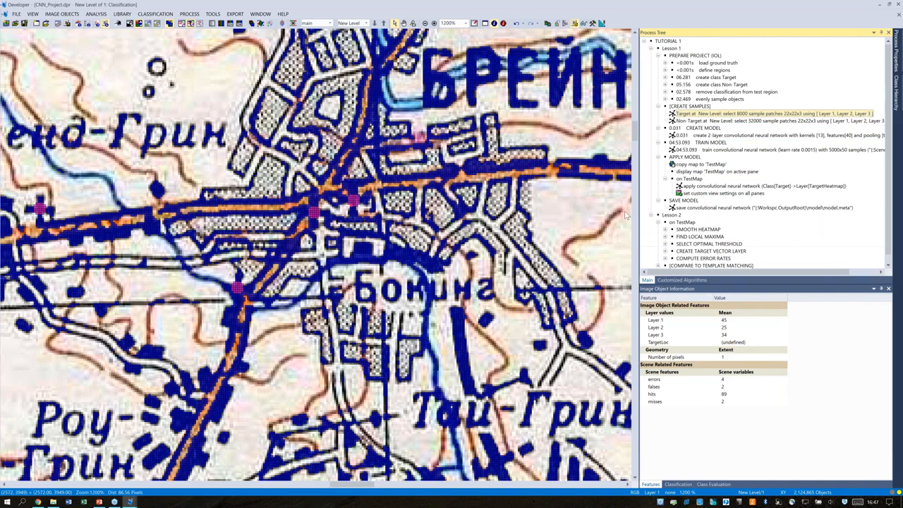
Review the settings of the Non-Target sample patch process, including its image layers, and close it without changes.
double_click(720, 122)
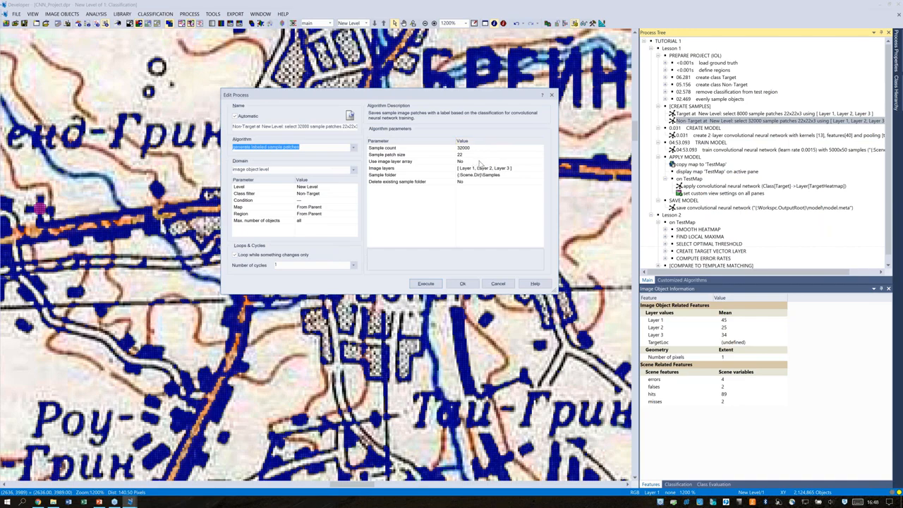
left_click(413, 169)
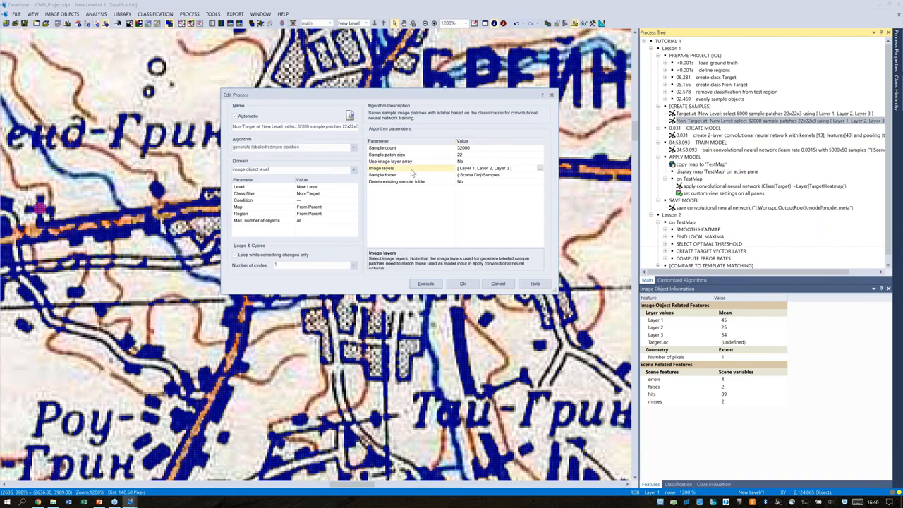
left_click(498, 284)
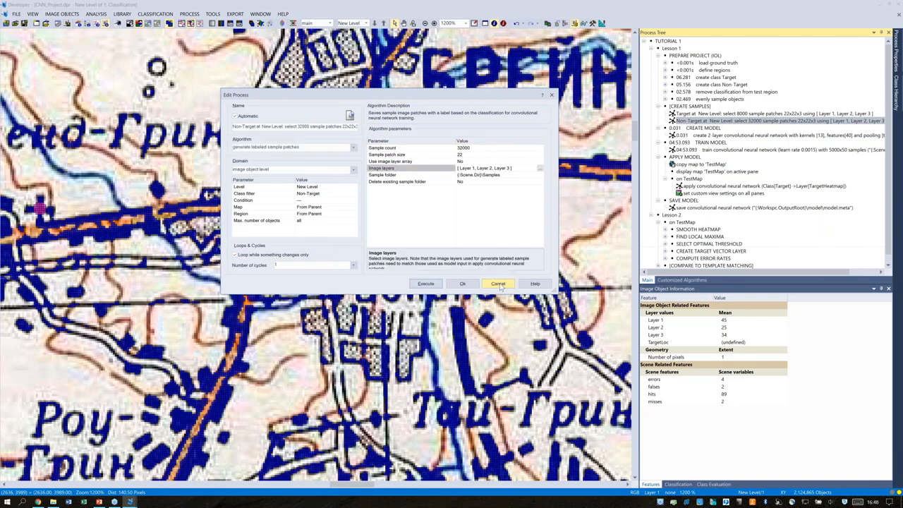
Switch to File Explorer and open folder 0 inside the Samples folder of Tutorial 7_ConvolutionalNeuralNetworks.
left_click(60, 502)
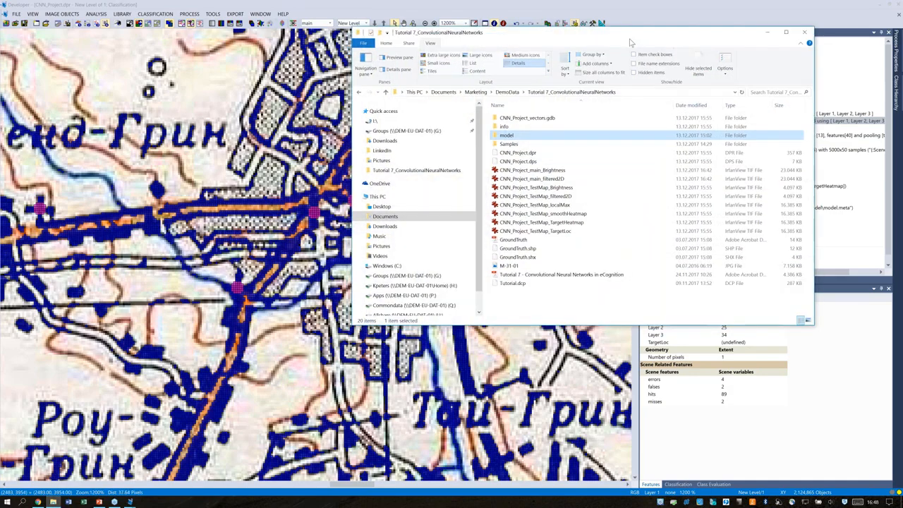
left_click_drag(631, 43, 460, 67)
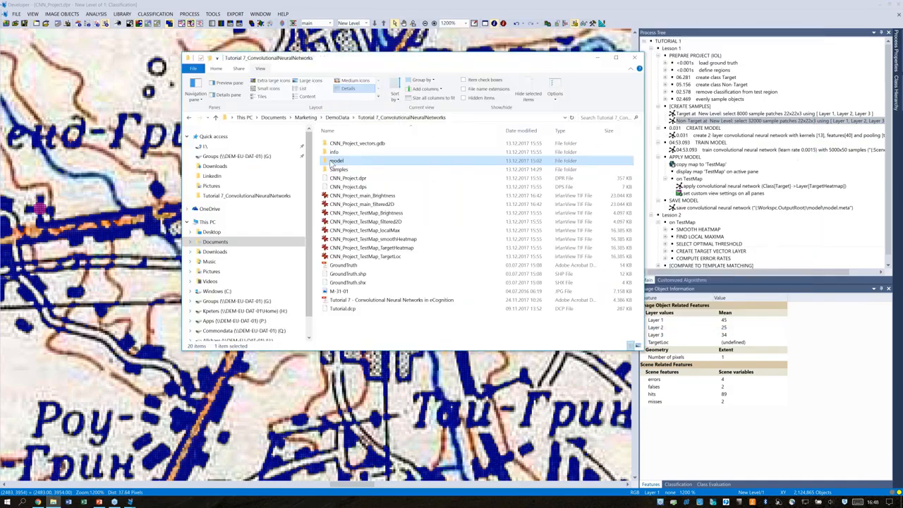
double_click(337, 169)
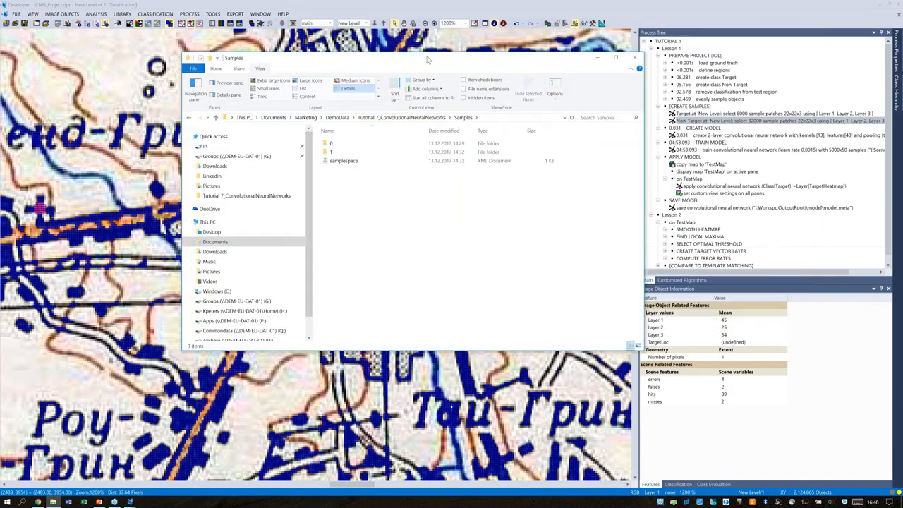
left_click_drag(427, 65, 421, 77)
double_click(351, 156)
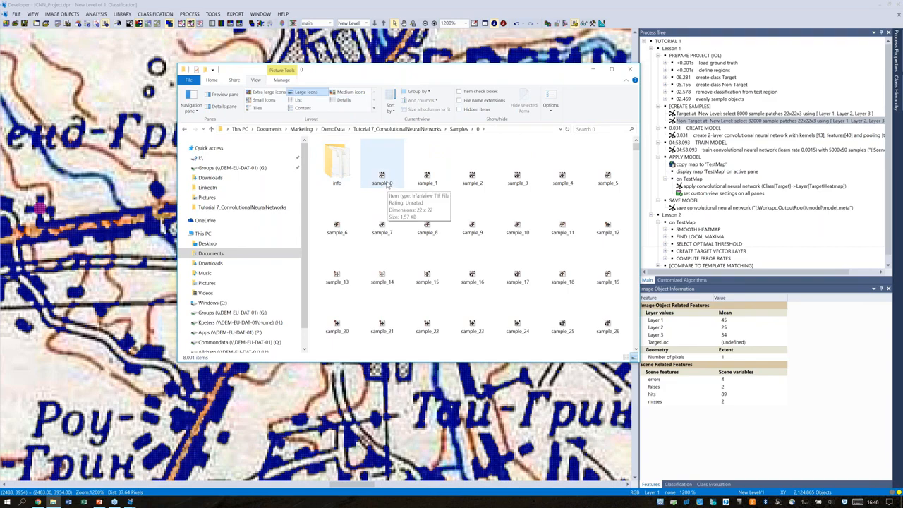
Look through the exported sample patch images in folder 0, from the first samples to far down the list.
left_click(386, 185)
left_click(426, 182)
left_click(479, 187)
left_click(526, 188)
left_click(560, 186)
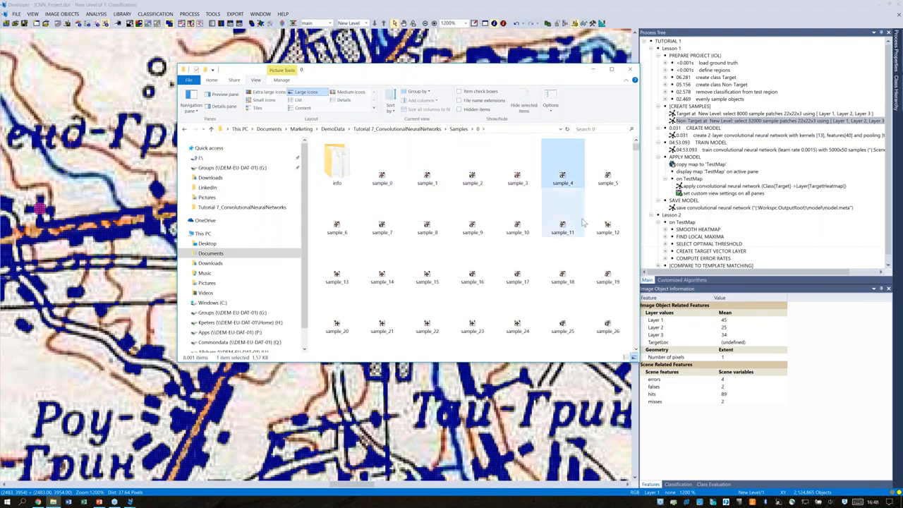
scroll(639, 161, "down", 3)
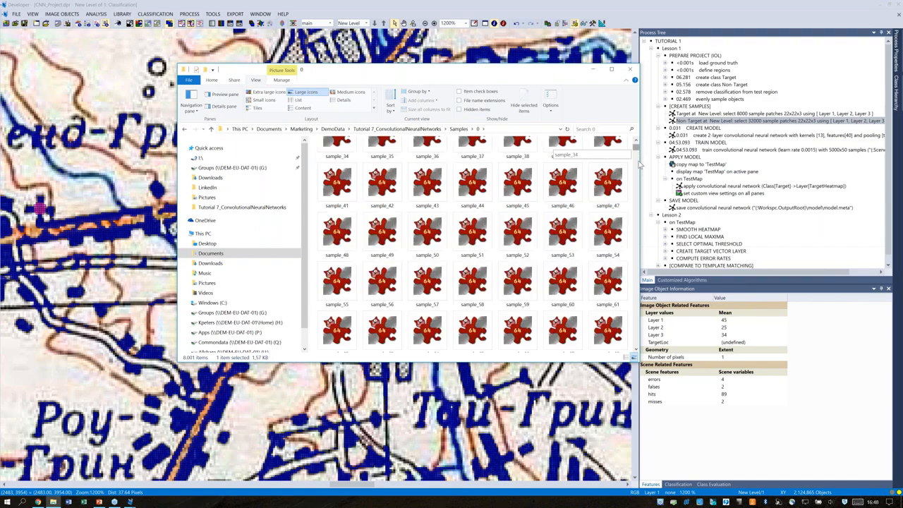
scroll(639, 161, "down", 20)
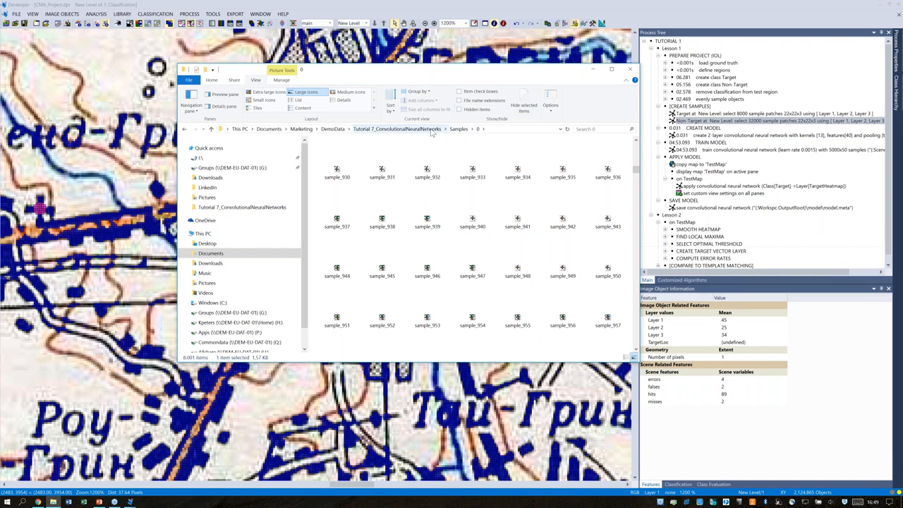
Open folder 1 in Samples, look at its first sample patch images, and return to eCognition Developer.
left_click(458, 129)
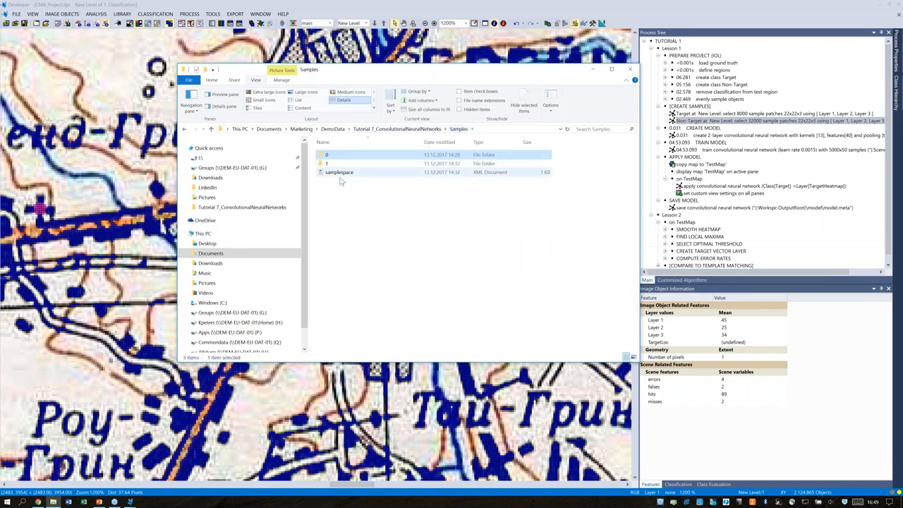
double_click(327, 164)
left_click(382, 168)
left_click(441, 183)
left_click(476, 185)
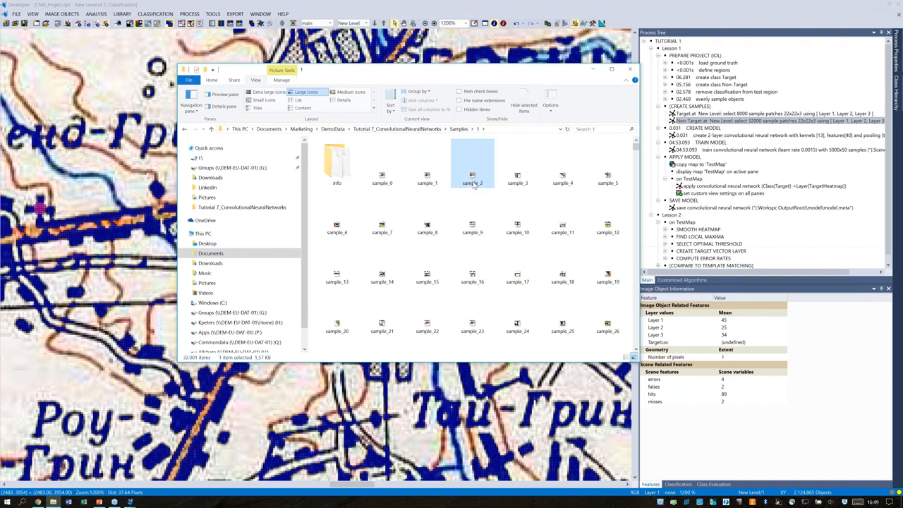
left_click(518, 185)
left_click(567, 184)
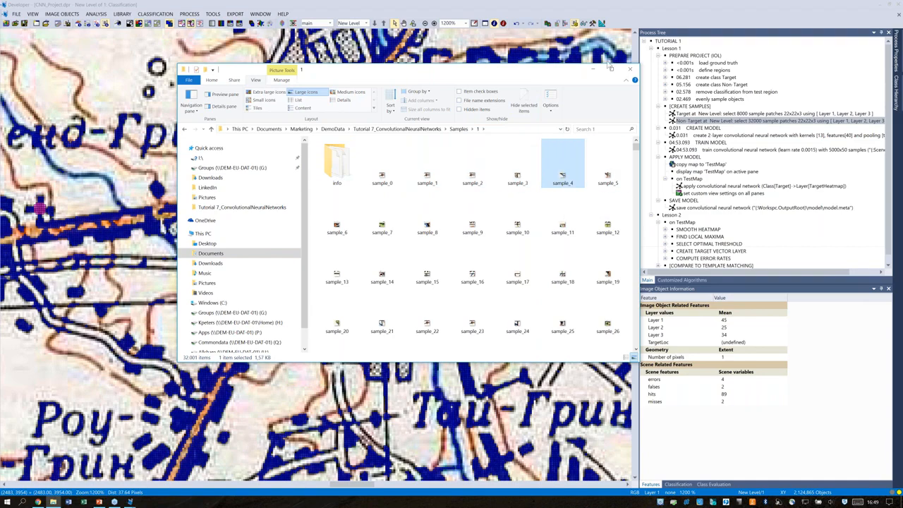
left_click(604, 6)
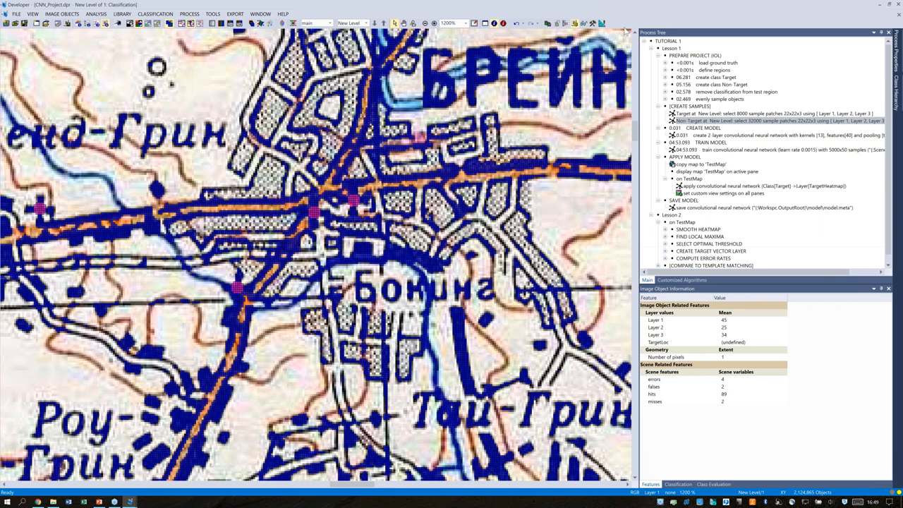
Review the settings of the 'create 2-layer convolutional neural network' process under CREATE MODEL and close it without changes.
left_click(778, 136)
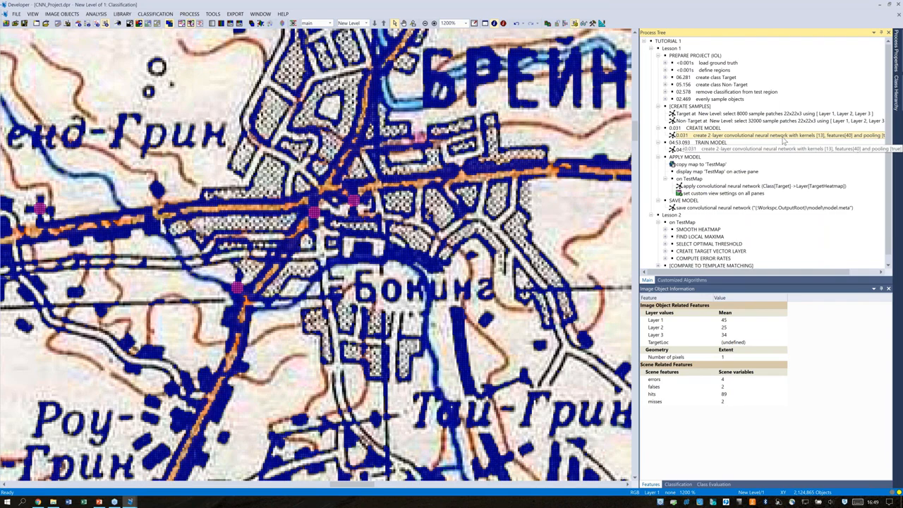
double_click(781, 138)
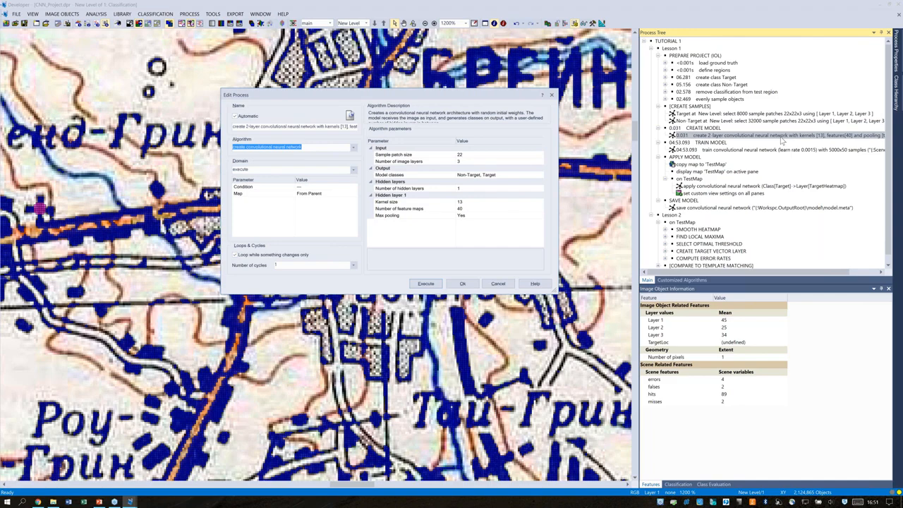
left_click(500, 284)
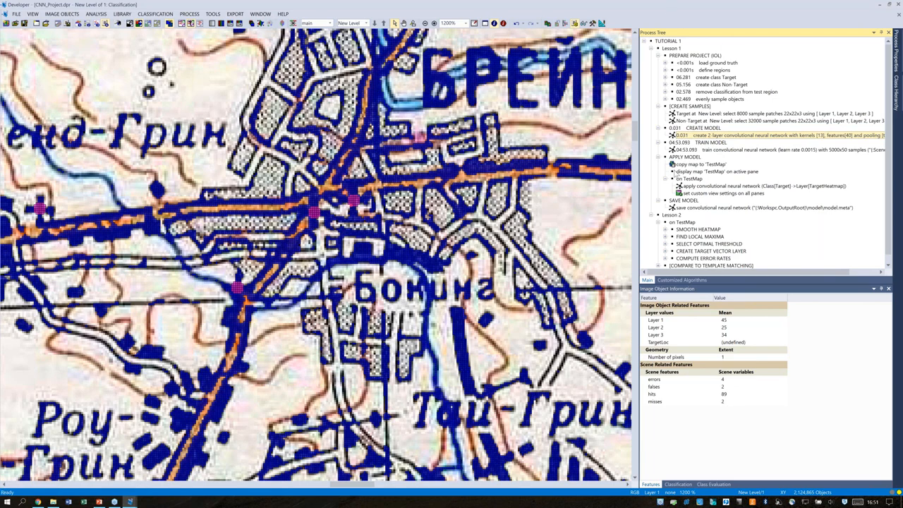
Review the sample folder, learning rate, train steps and batch size of the 'train convolutional neural network' process, and close it.
left_click(702, 143)
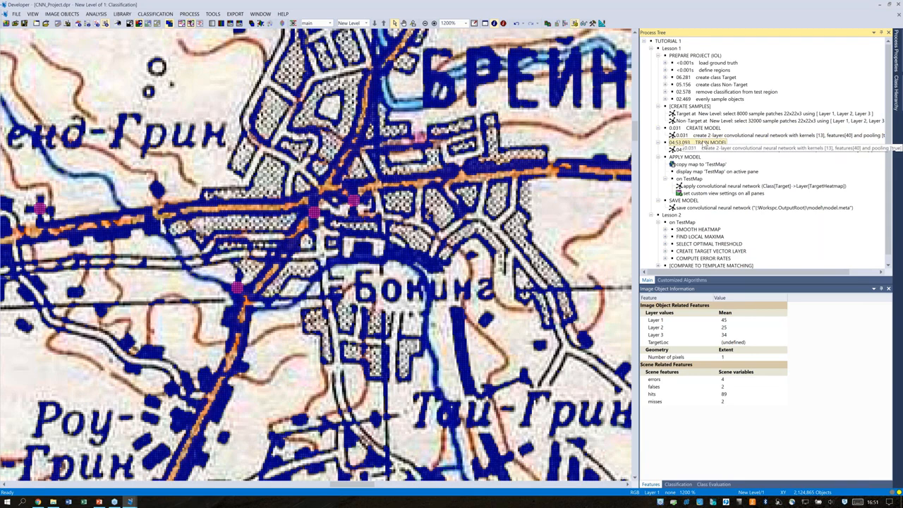
left_click(708, 150)
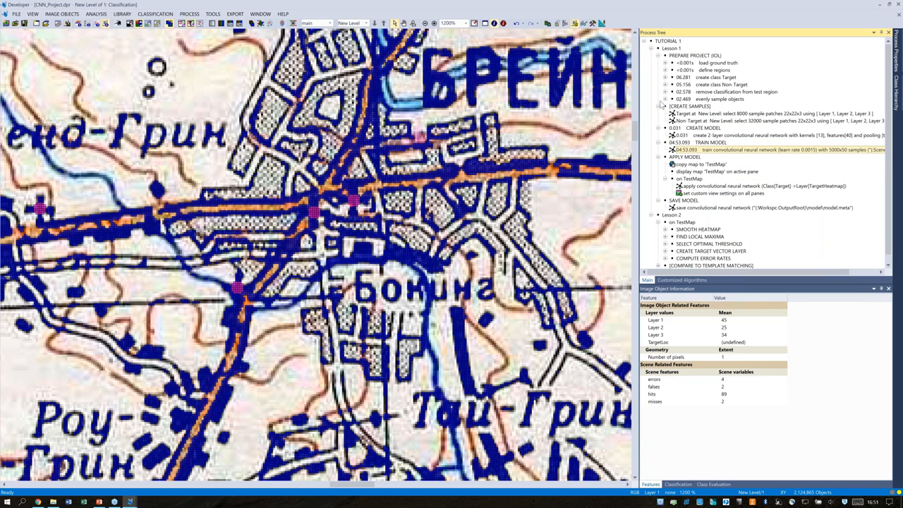
double_click(737, 150)
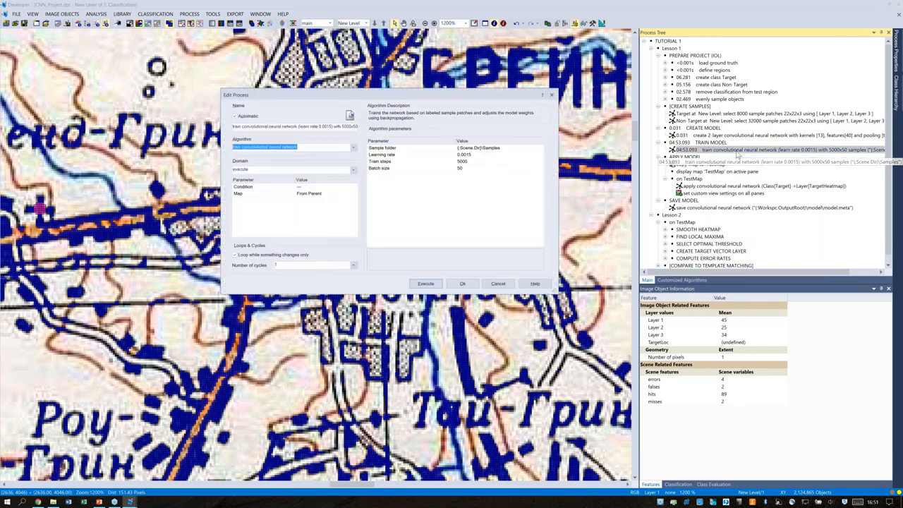
left_click_drag(461, 99, 529, 93)
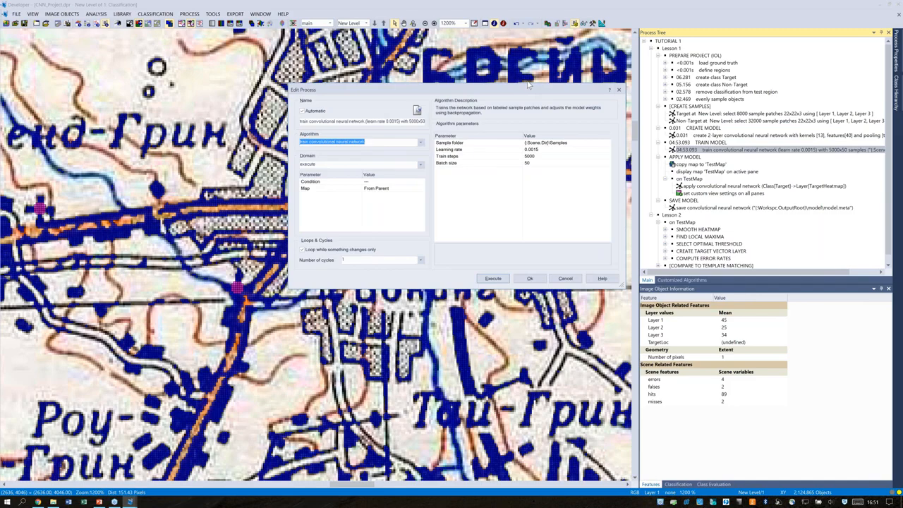
left_click(483, 144)
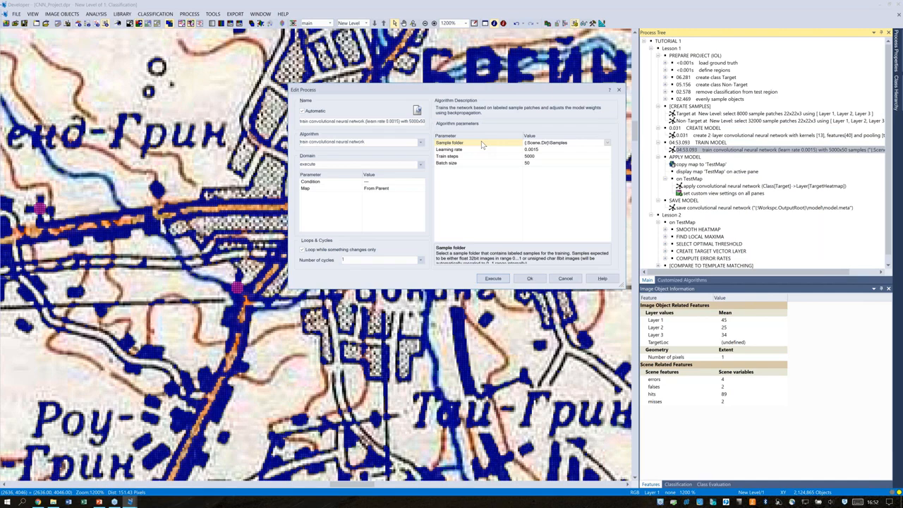
left_click_drag(560, 89, 544, 84)
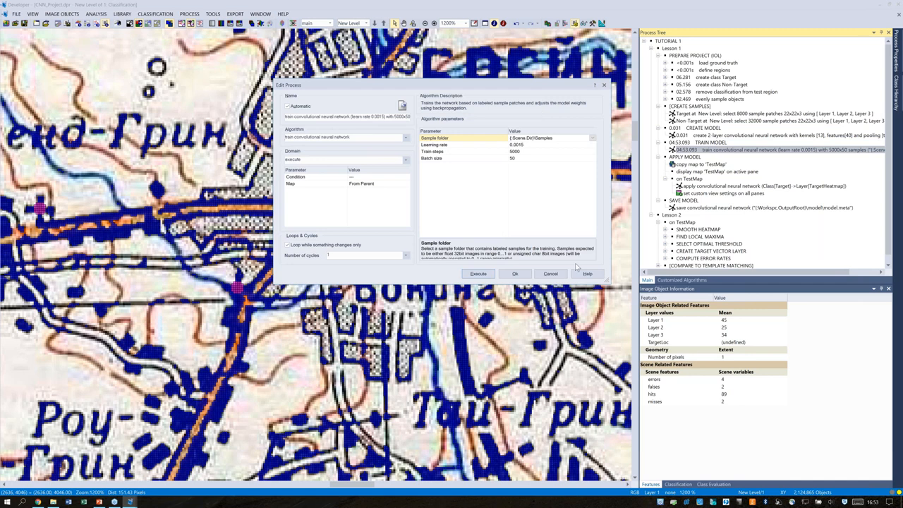
left_click(521, 275)
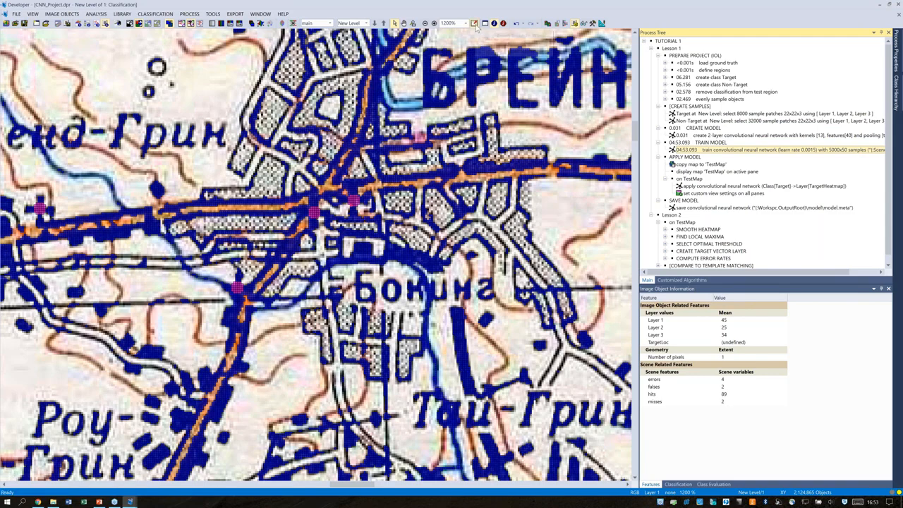
Fit the whole map into the view and move on to the APPLY MODEL processes.
left_click(434, 23)
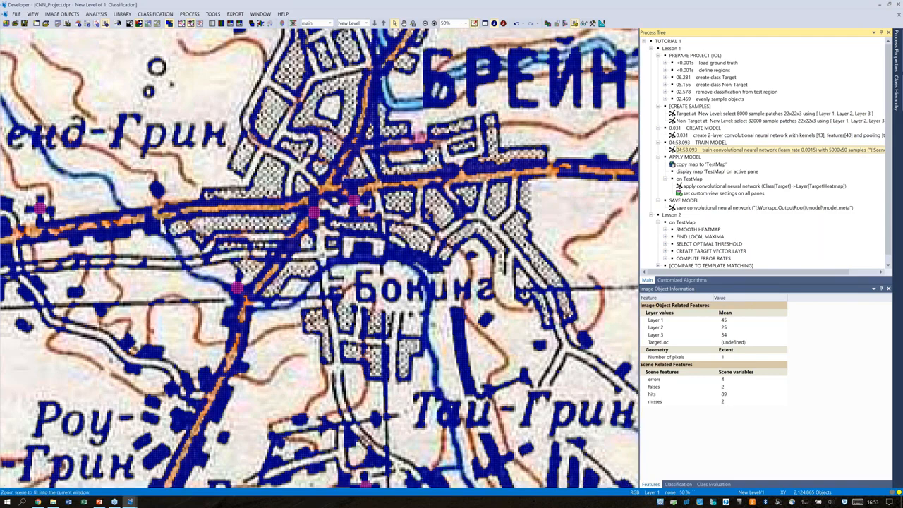
key("Down")
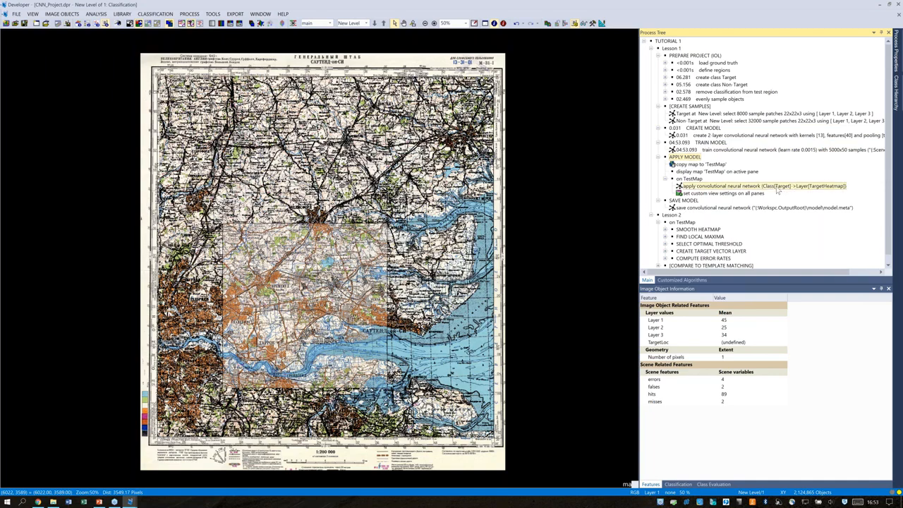
Review the 'apply convolutional neural network' settings, close them without changes, and execute the whole APPLY MODEL process group.
double_click(778, 188)
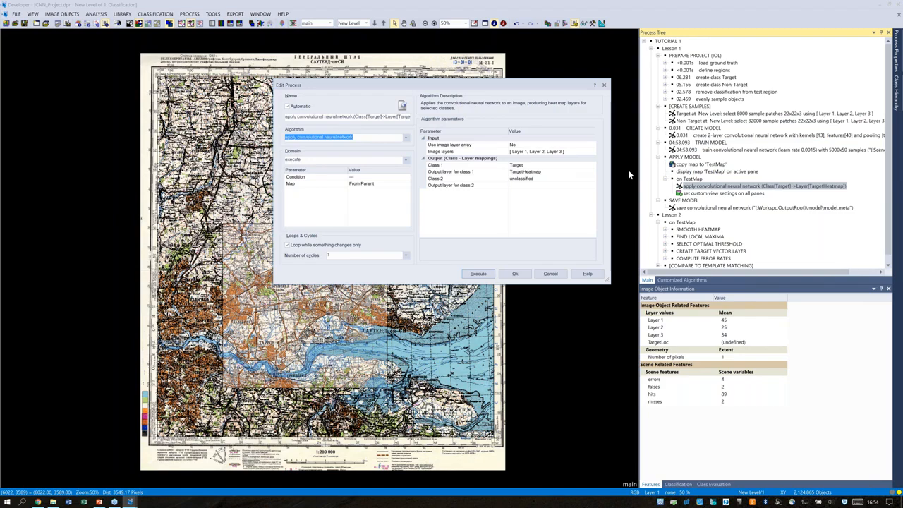
left_click(604, 86)
right_click(691, 159)
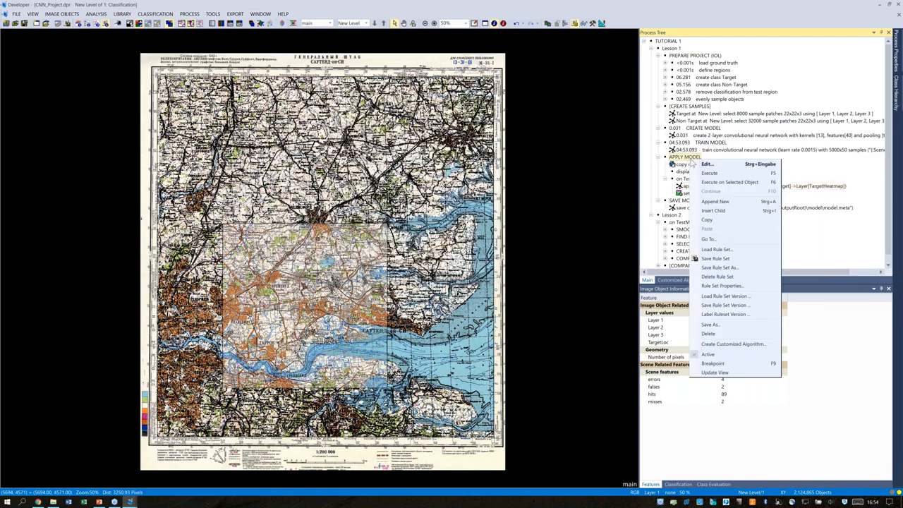
left_click(712, 173)
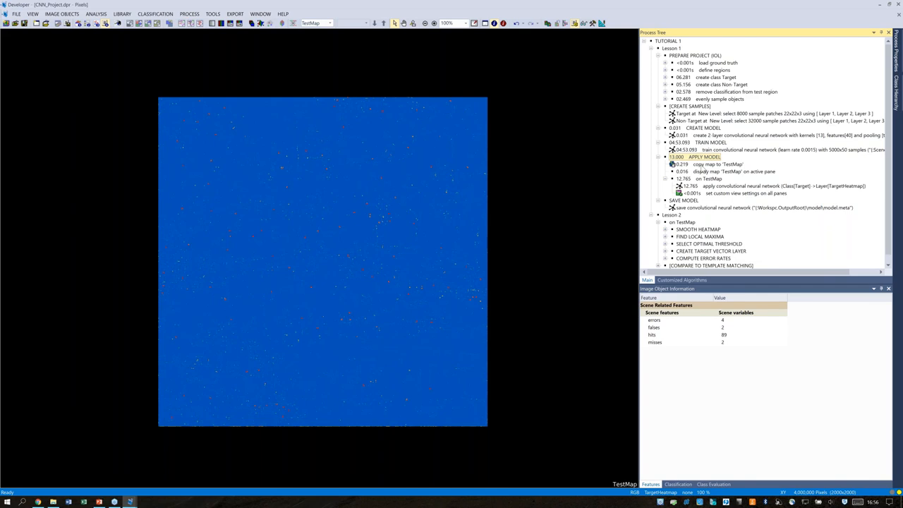
Split the map view vertically, set it to swipe view, and display the map's RGB layers beside the target heatmap.
left_click(263, 15)
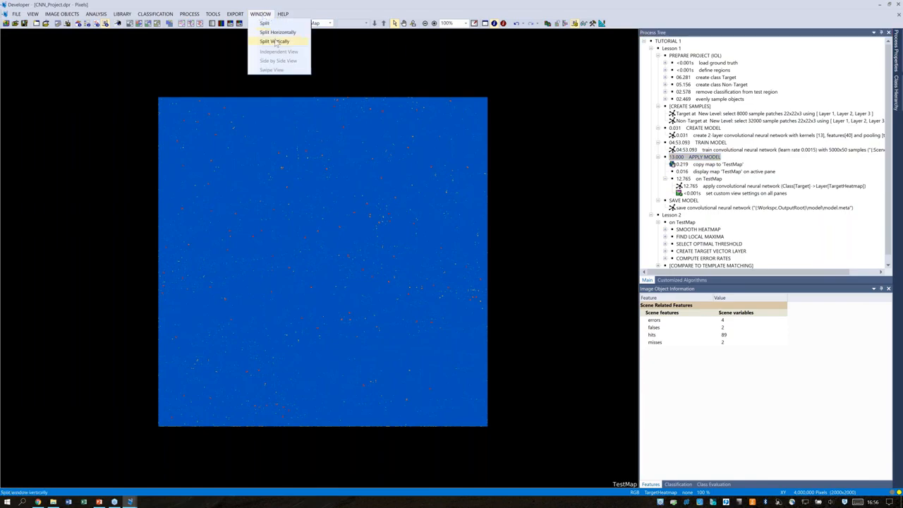
left_click(275, 41)
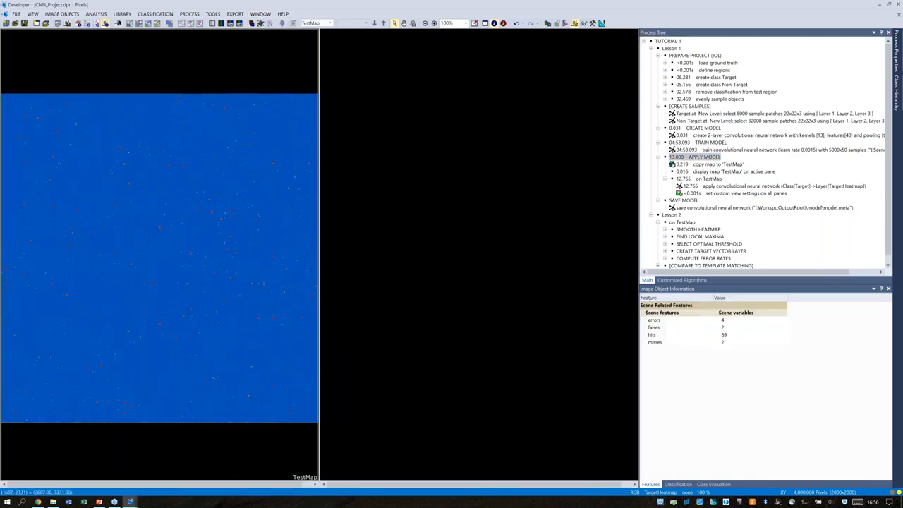
left_click(261, 14)
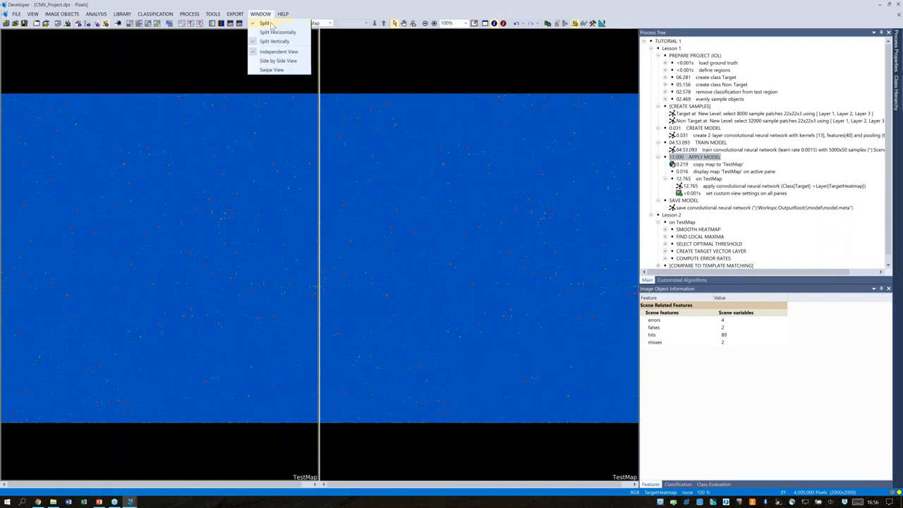
left_click(277, 70)
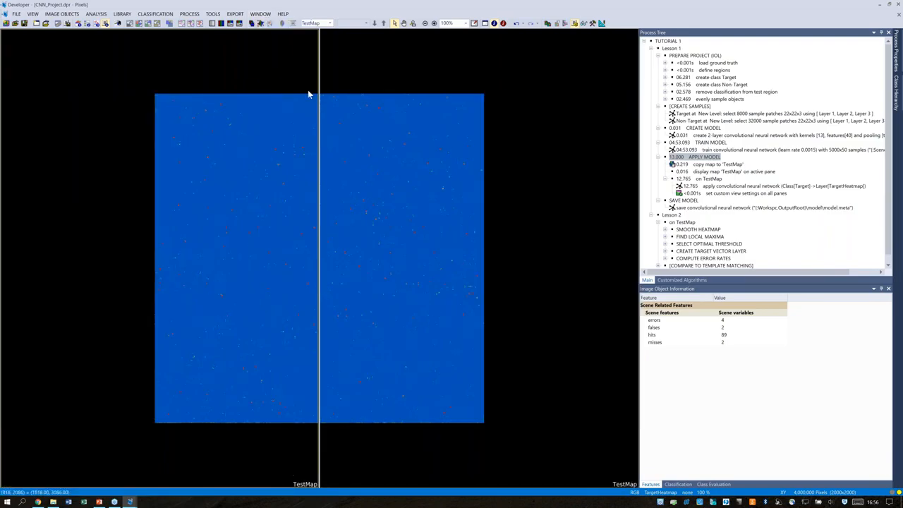
left_click(221, 24)
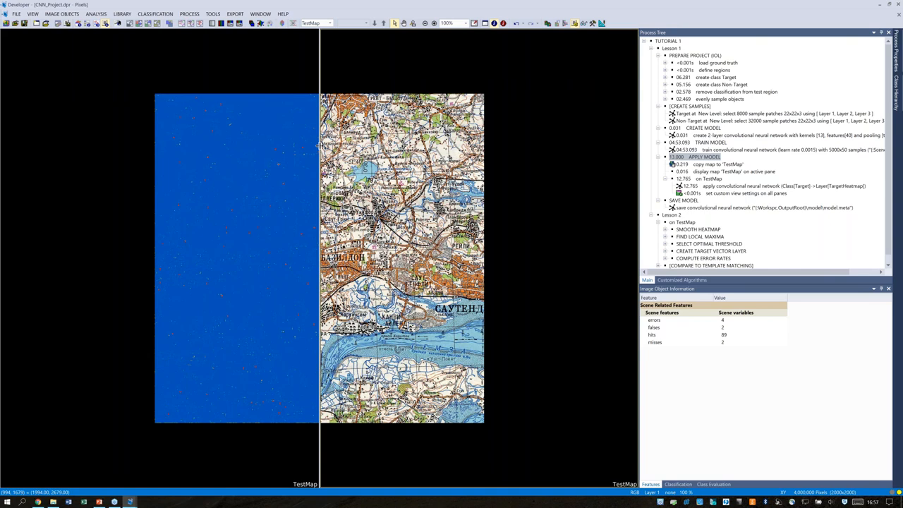
Compare the target heatmap with the scanned map by moving the swipe divider, and fit the whole scene back into view.
left_click_drag(319, 151, 385, 148)
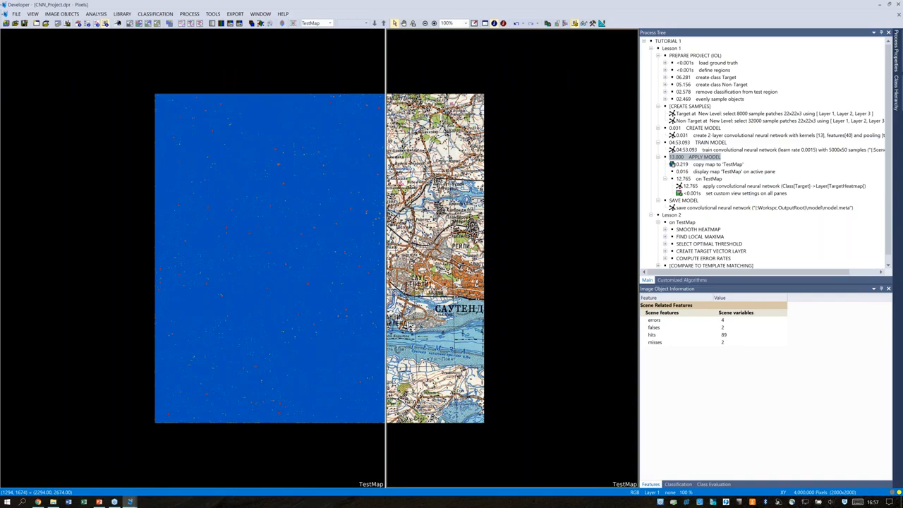
left_click(350, 202)
scroll(192, 254, "right", 5)
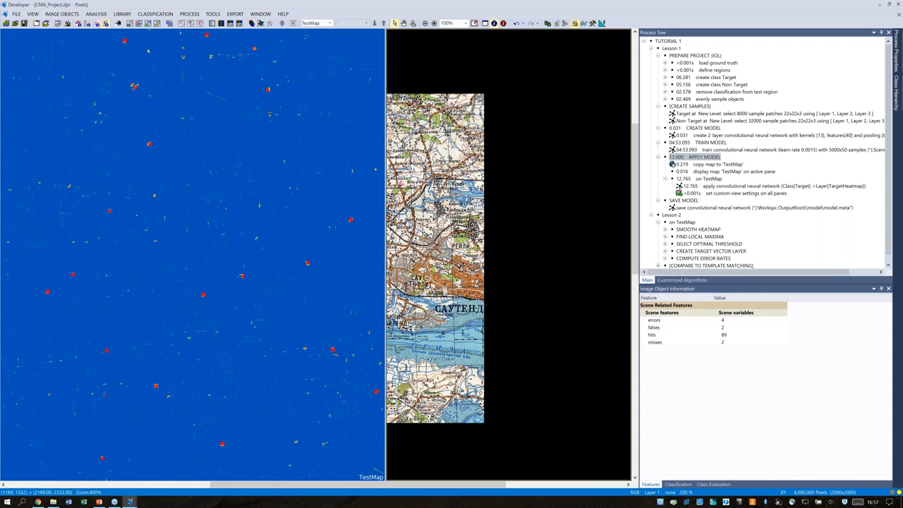
left_click_drag(386, 254, 577, 258)
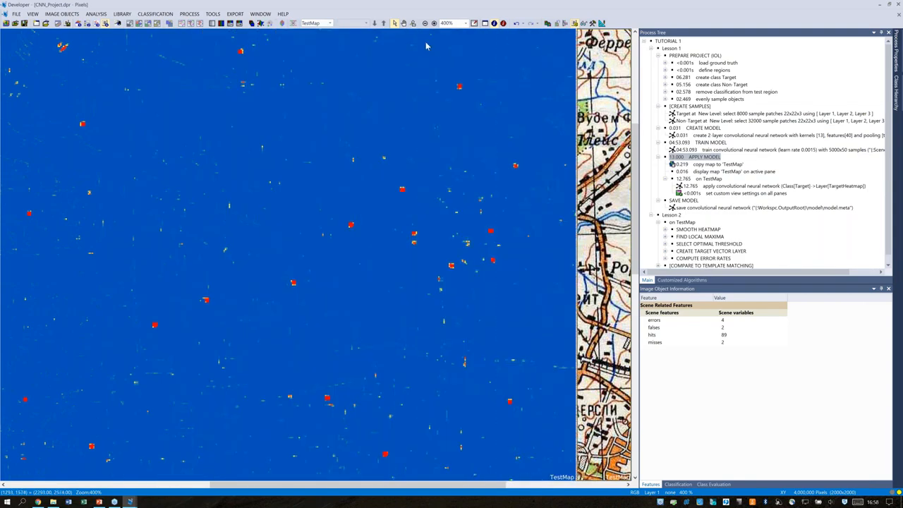
left_click(475, 23)
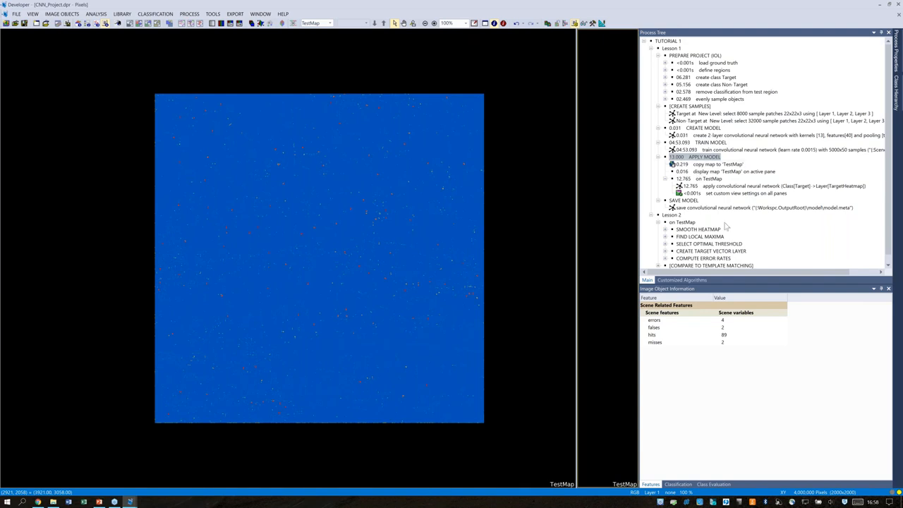
Review the meta graph and index file settings of the 'save convolutional neural network' process and execute it.
left_click(692, 208)
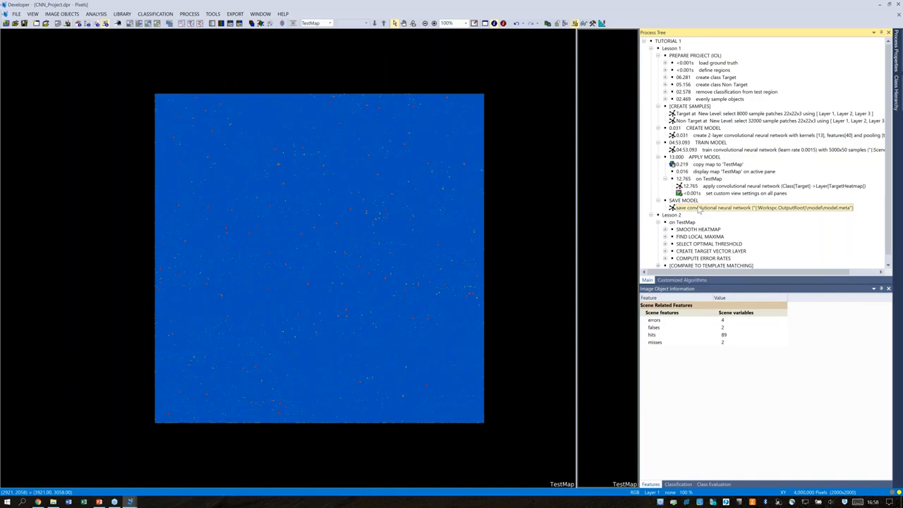
double_click(699, 208)
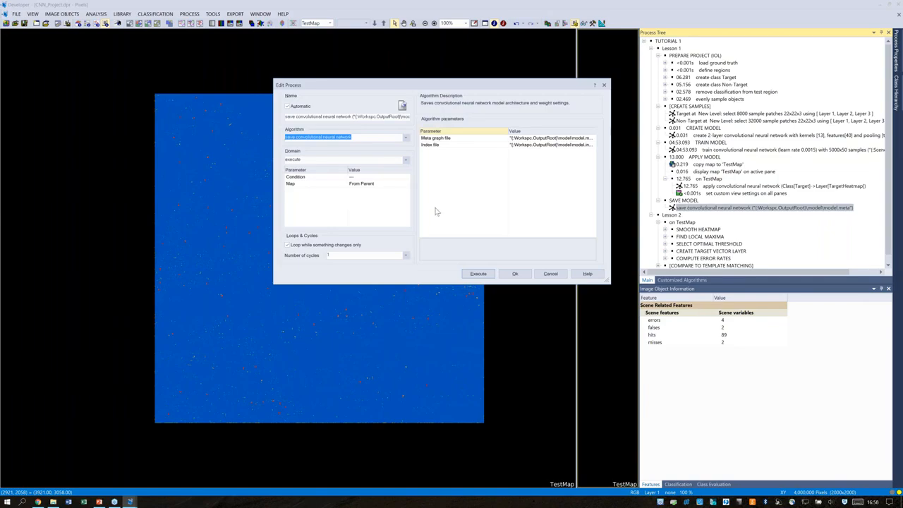
left_click(478, 274)
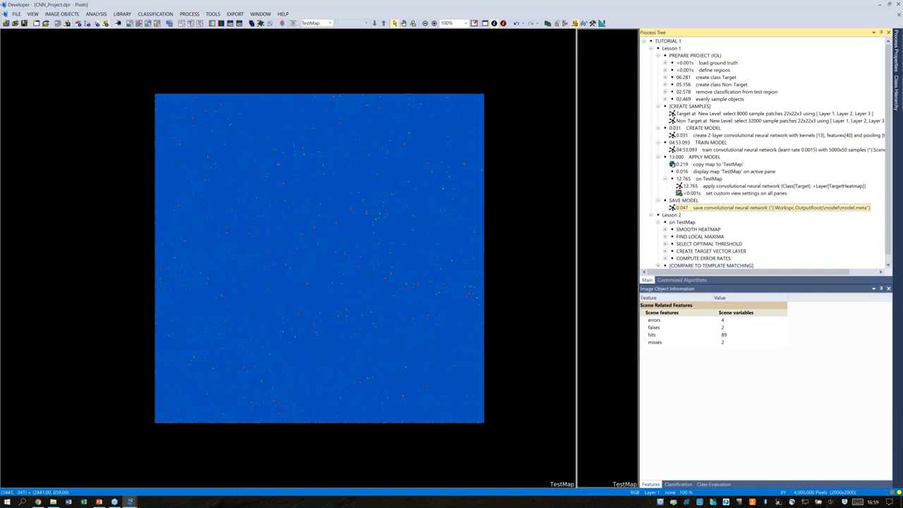
Look at the saved network files in the model folder of Tutorial 7_ConvolutionalNeuralNetworks in File Explorer and return to eCognition Developer.
left_click(53, 502)
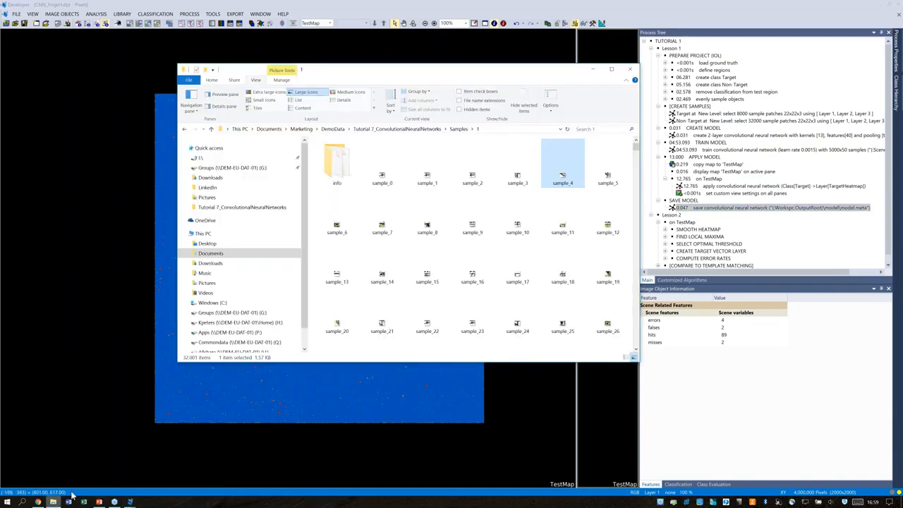
left_click(397, 129)
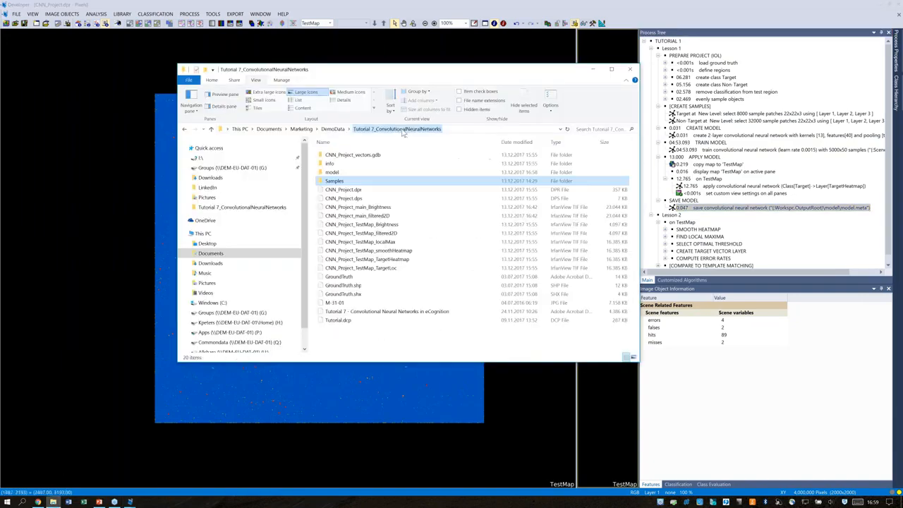
double_click(346, 174)
key("Down")
key("Down")
key("Down")
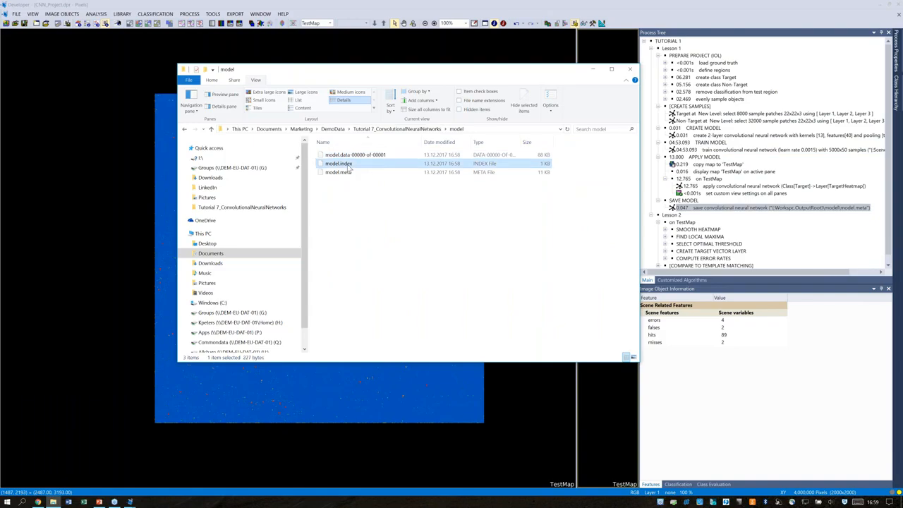
key("Up")
key("Up")
key("Down")
key("Down")
key("Up")
key("Up")
key("Down")
key("Down")
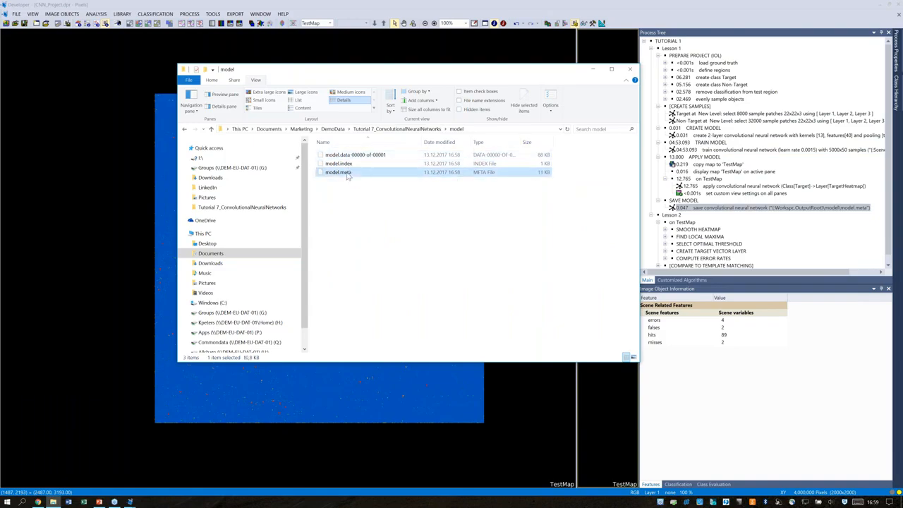
left_click(612, 14)
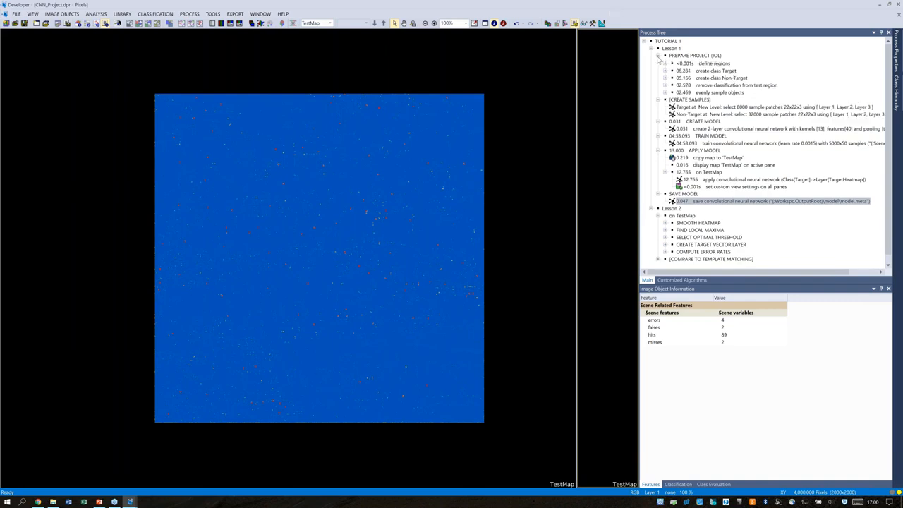
Collapse Lesson 1 in the process tree and execute the 'on TestMap' process group of Lesson 2.
left_click(657, 57)
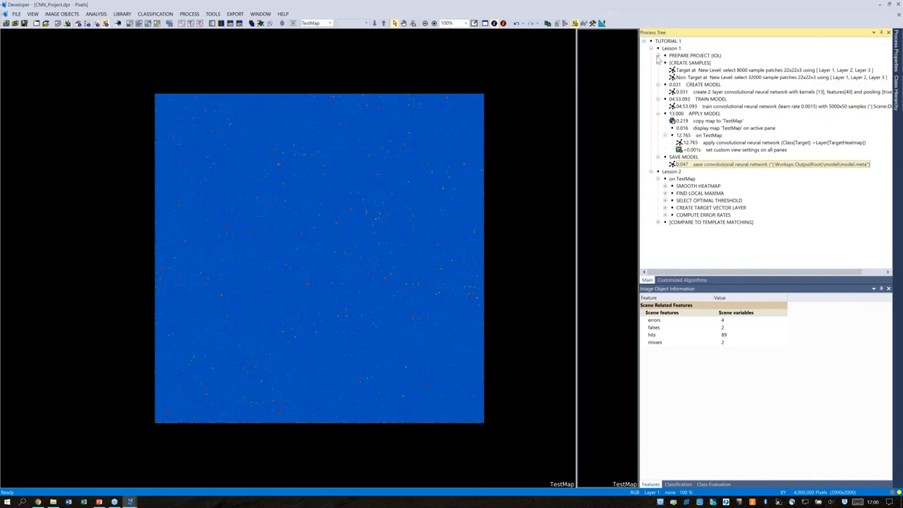
left_click(651, 50)
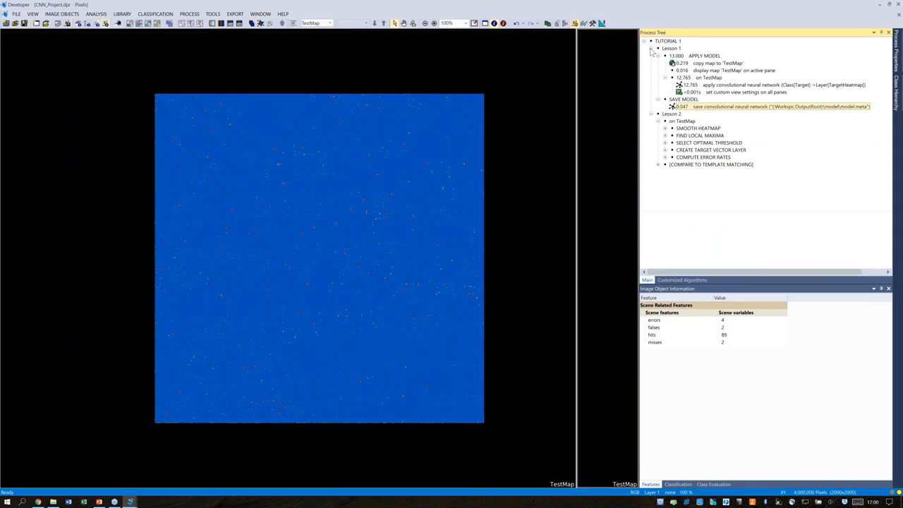
left_click(650, 49)
left_click(672, 56)
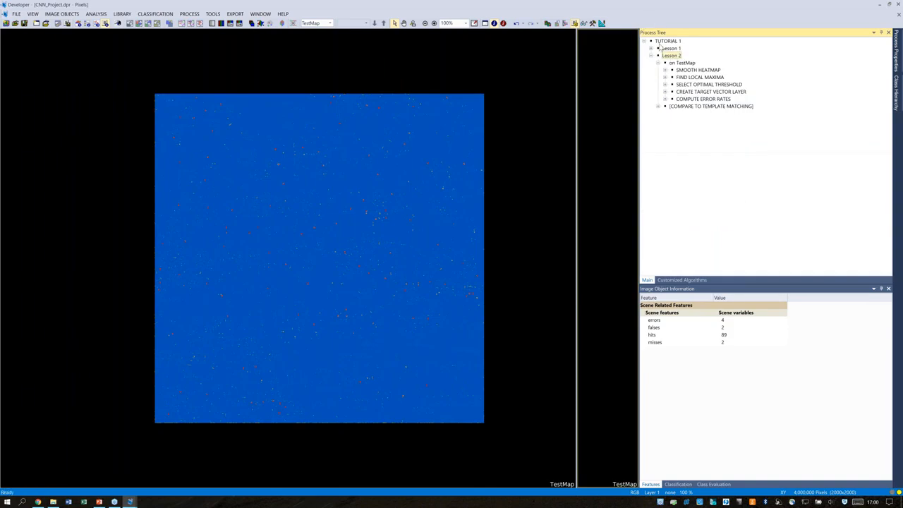
left_click(673, 63)
right_click(678, 66)
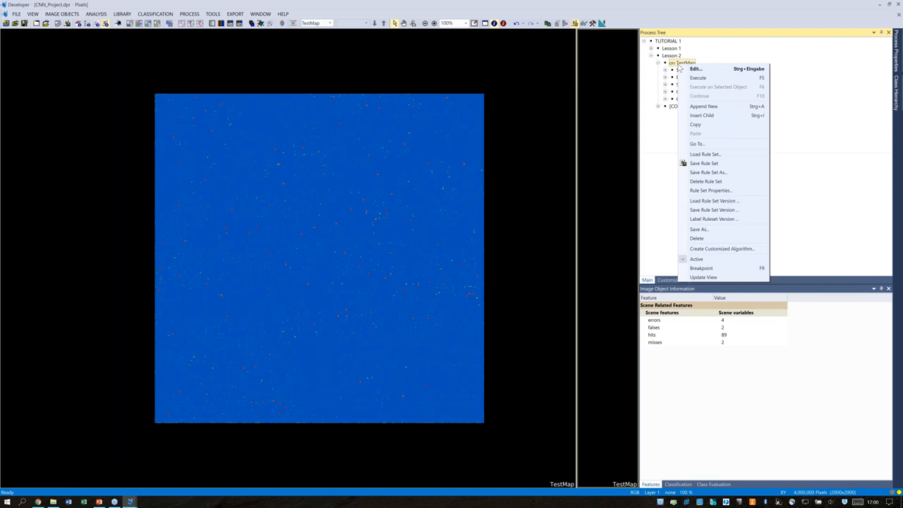
left_click(697, 78)
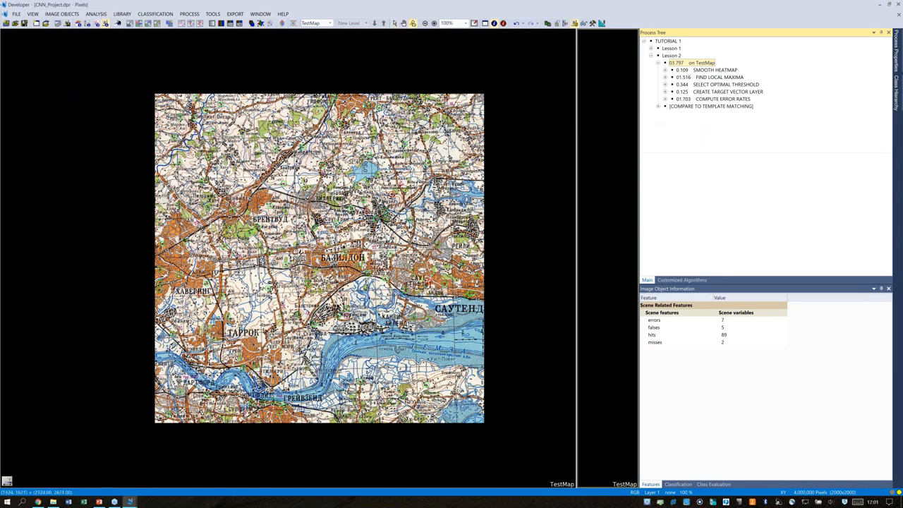
Examine the circled target detections around the church crosses on the map at 800% zoom.
left_click(260, 13)
key("Escape")
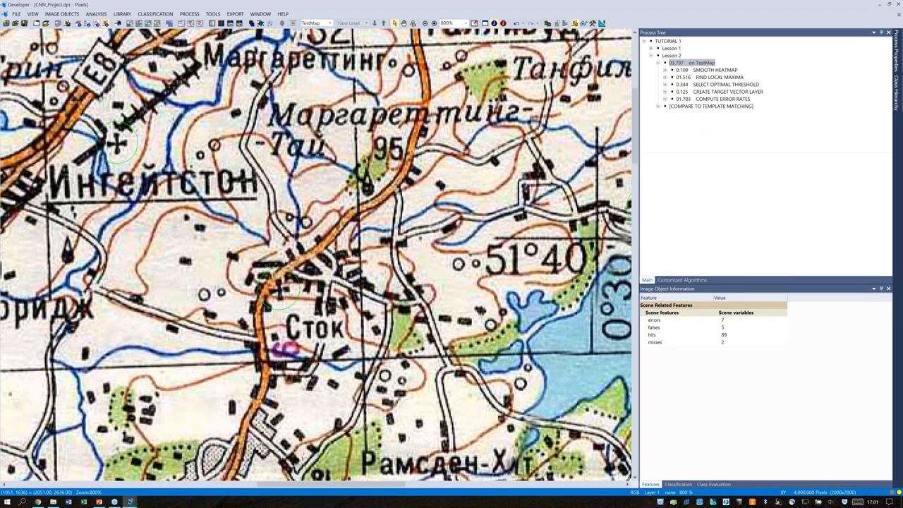
left_click_drag(116, 162, 328, 214)
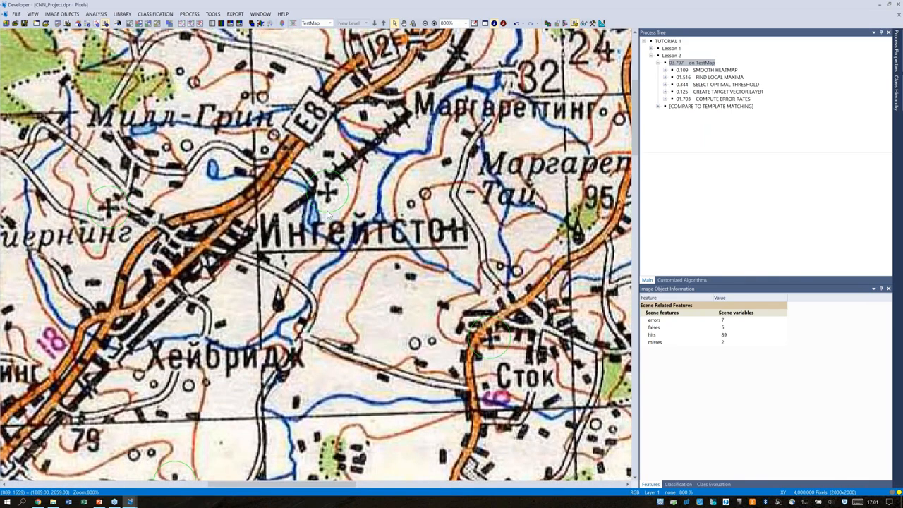
left_click_drag(327, 213, 365, 211)
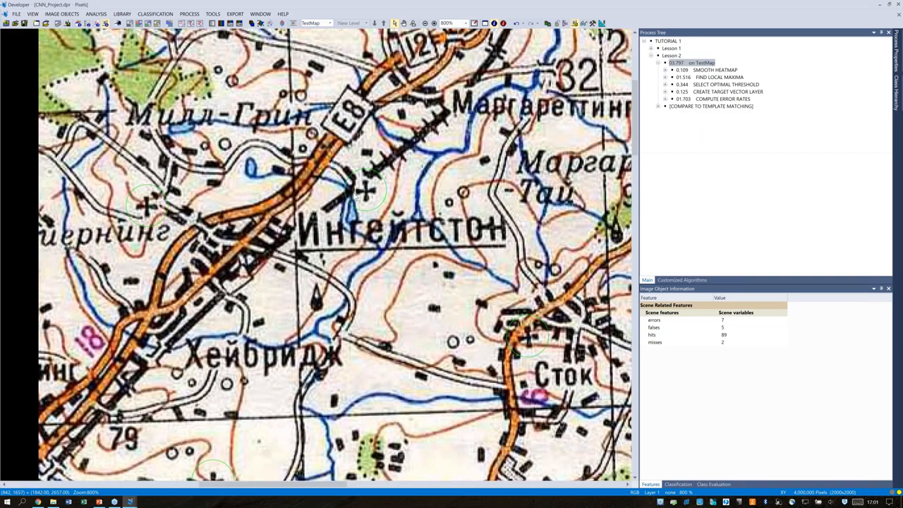
left_click_drag(43, 471, 288, 280)
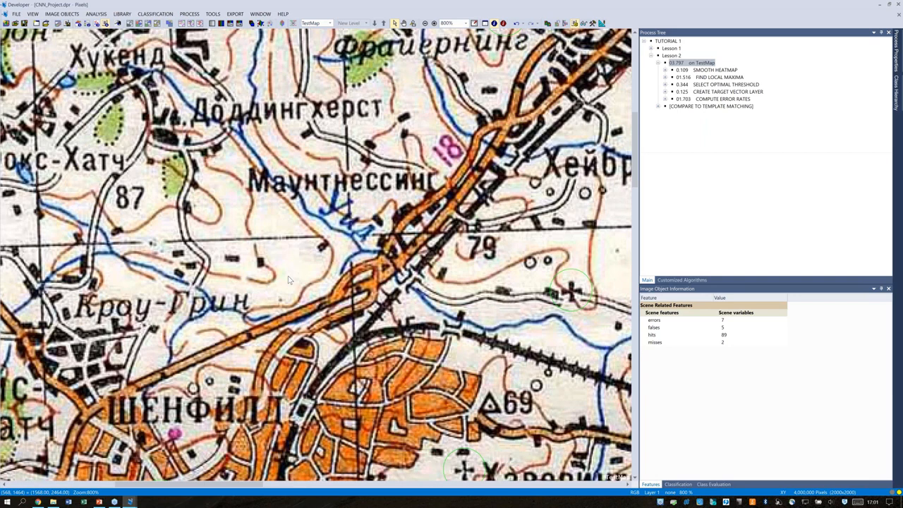
left_click_drag(288, 275, 534, 146)
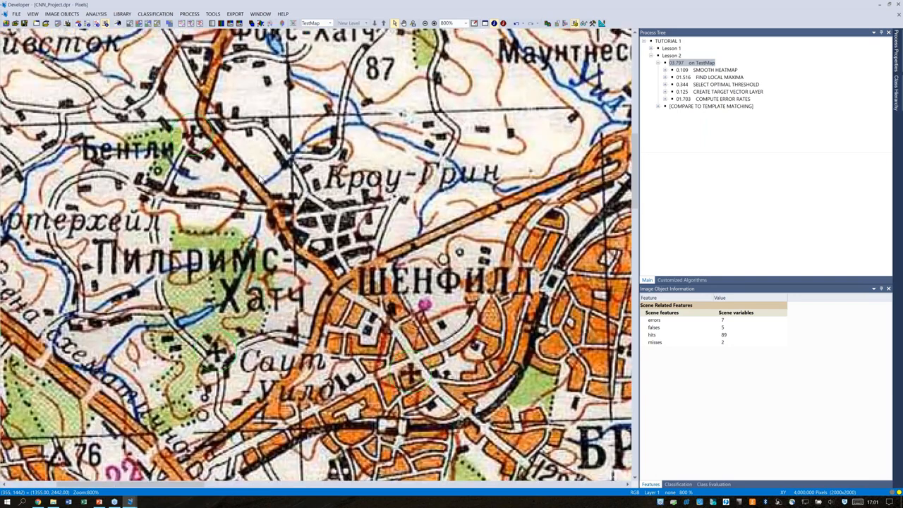
Read the errors, falses, misses and hits scene variables, and look over a wider area of the detection results on the map.
left_click(682, 292)
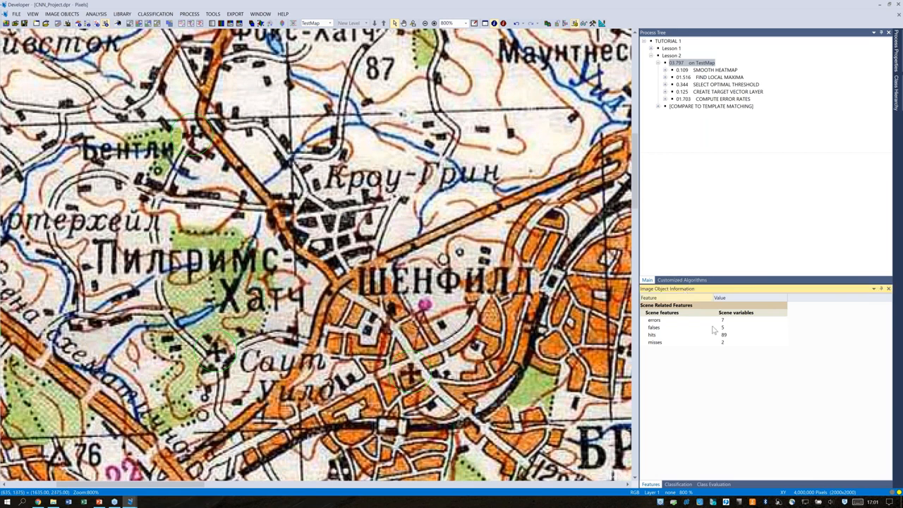
left_click(725, 320)
left_click(731, 328)
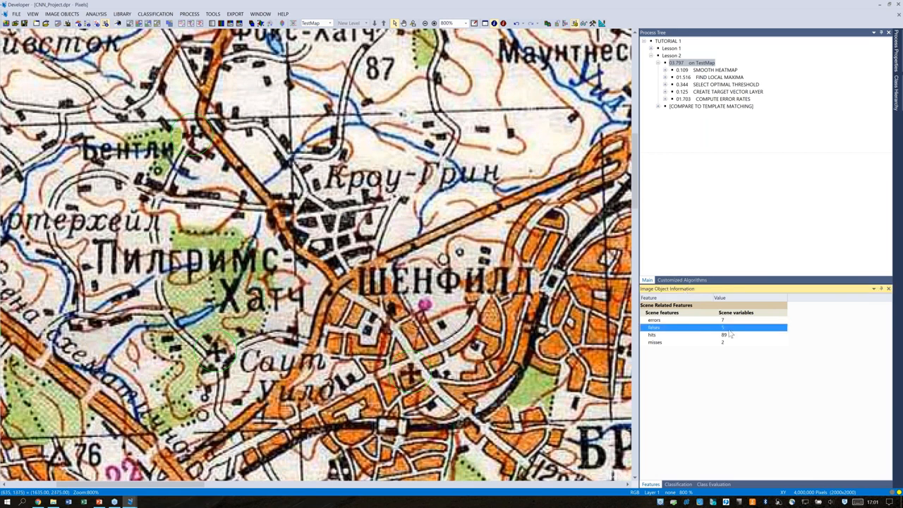
left_click(733, 342)
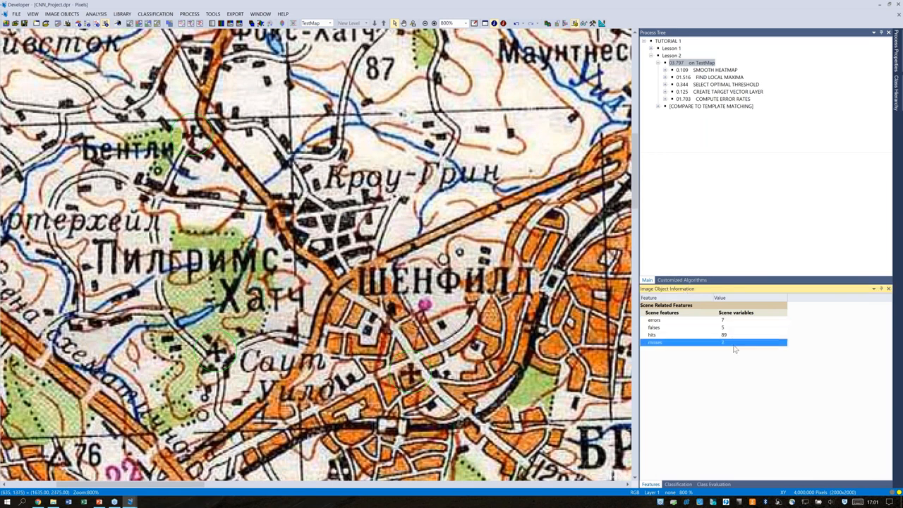
left_click(663, 336)
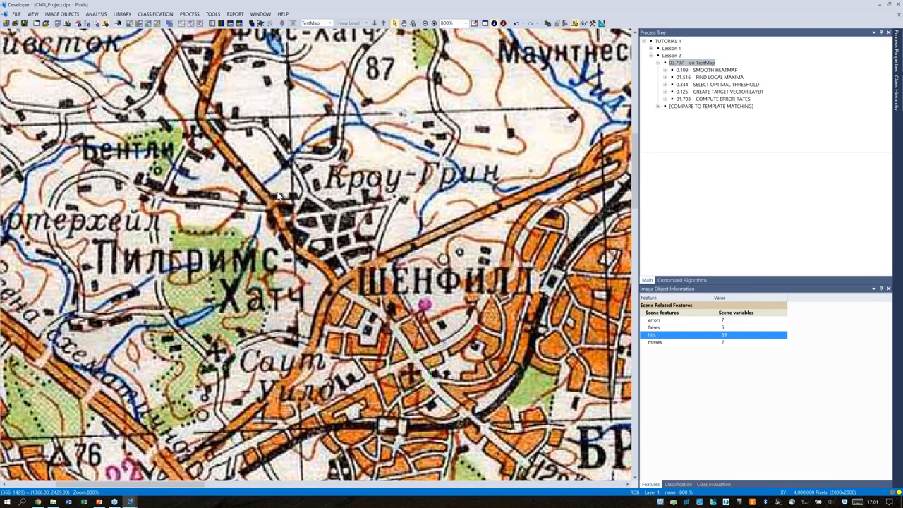
left_click_drag(277, 196, 341, 183)
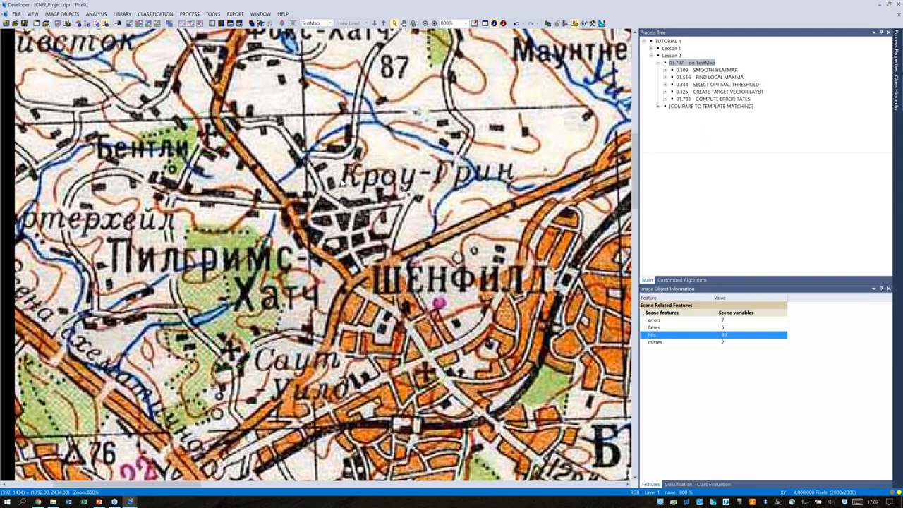
scroll(342, 184, "down", 3)
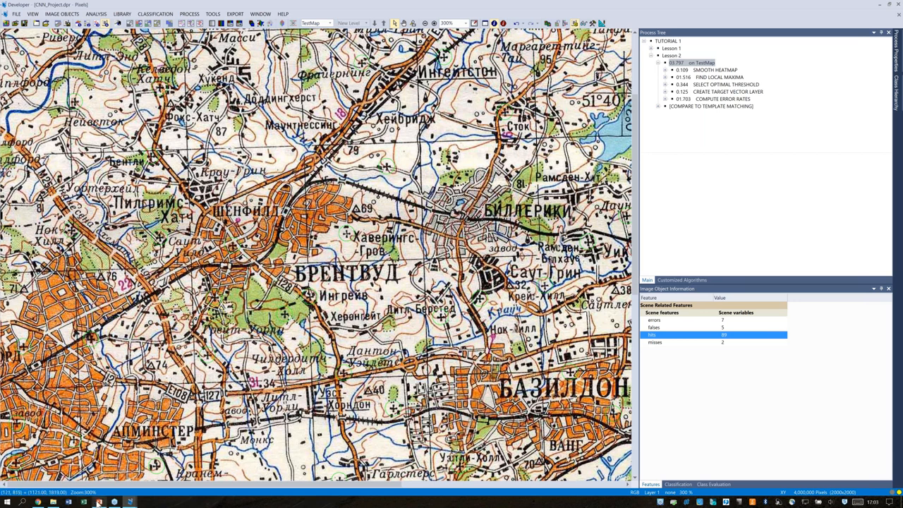
Switch to the WhatsNew in v9.3 presentation in PowerPoint and start the slide show from the 'Working with CNN Demo' slide.
left_click(100, 503)
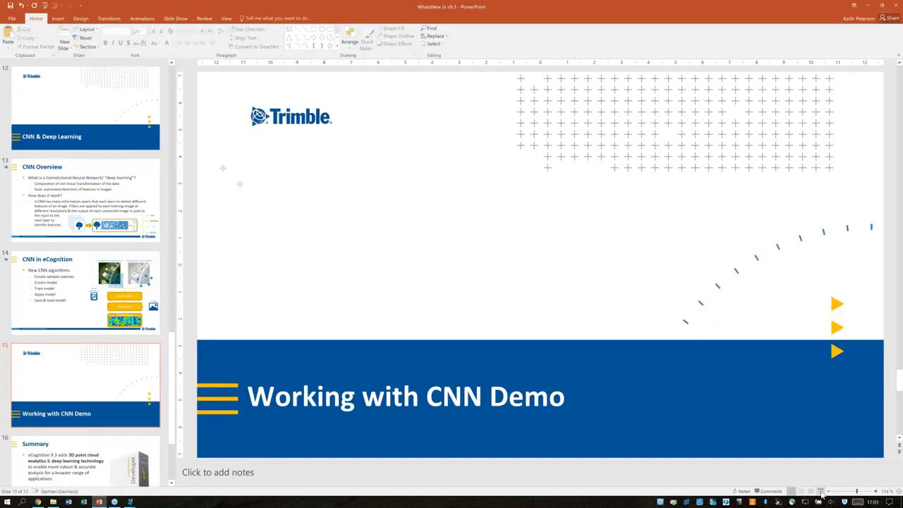
key("shift+F5")
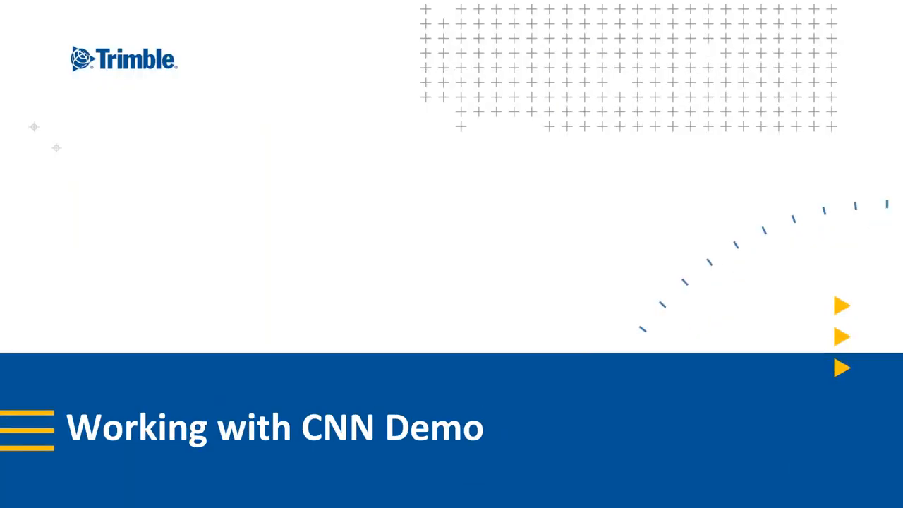